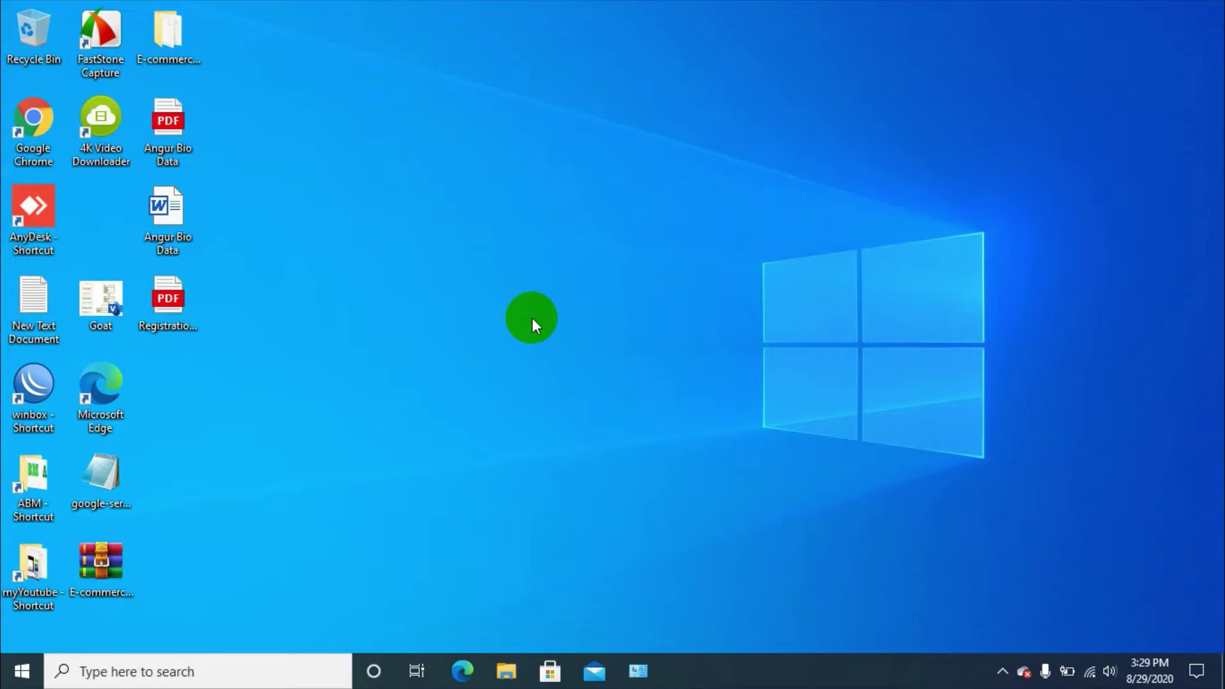
Open Computer Management from This PC in File Explorer and show Device Manager
left_click(506, 674)
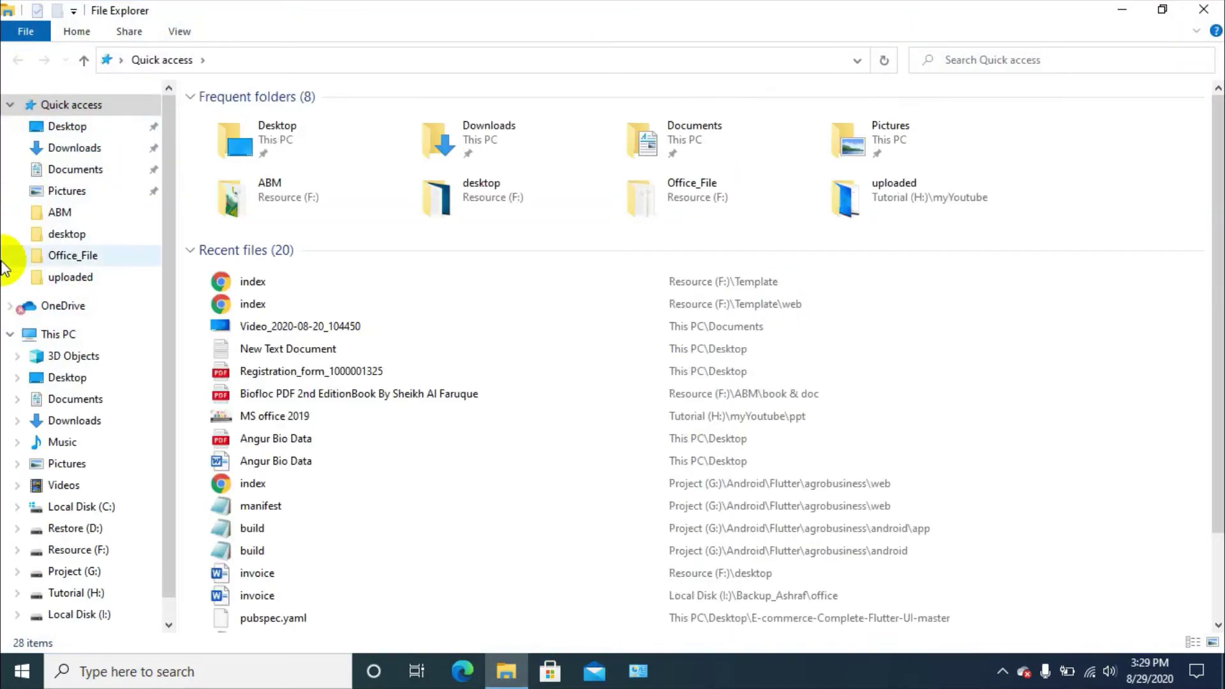
right_click(64, 341)
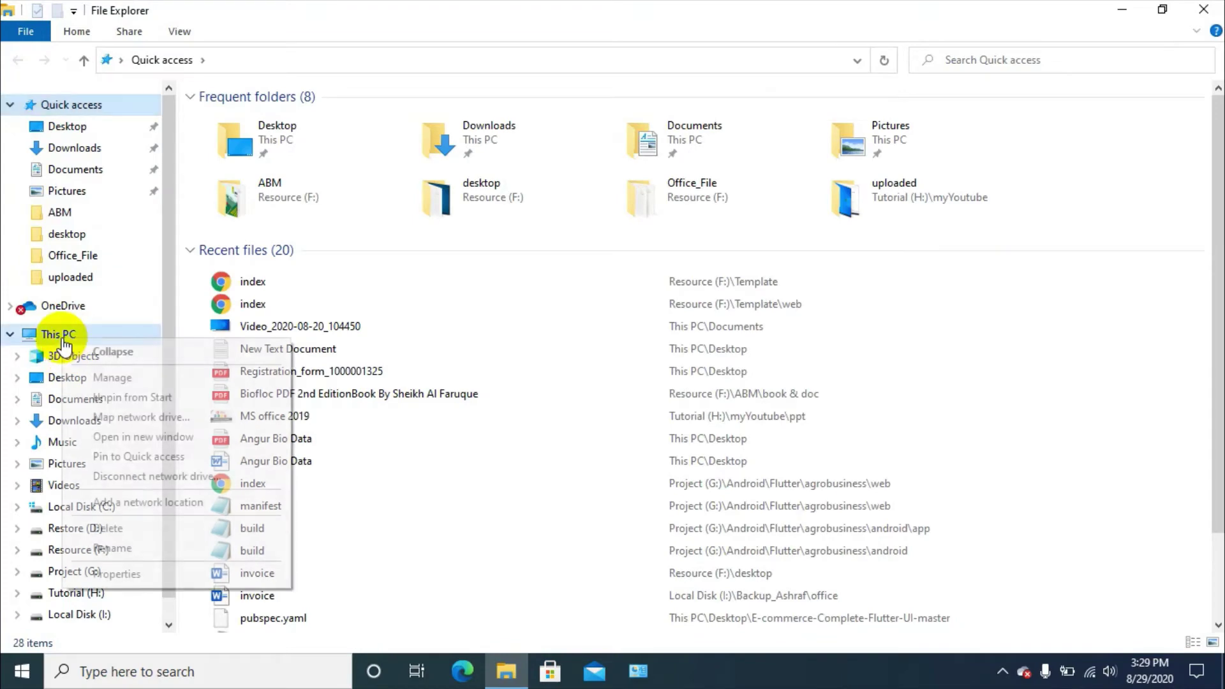
left_click(118, 376)
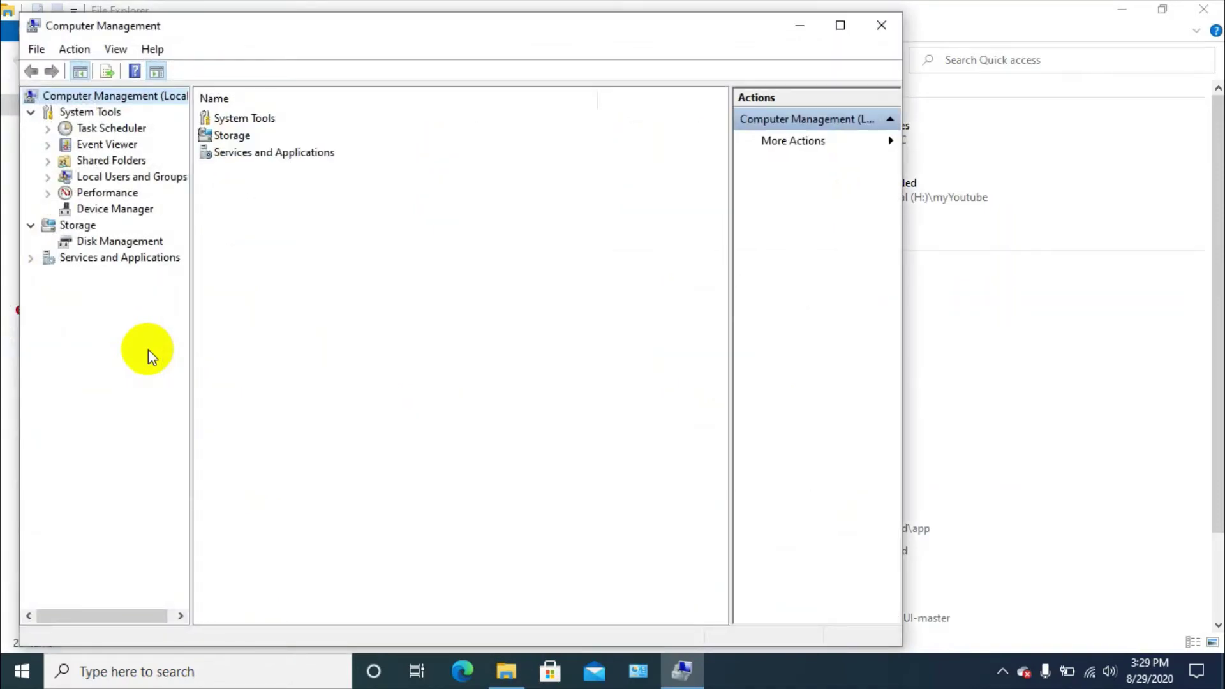
left_click(152, 208)
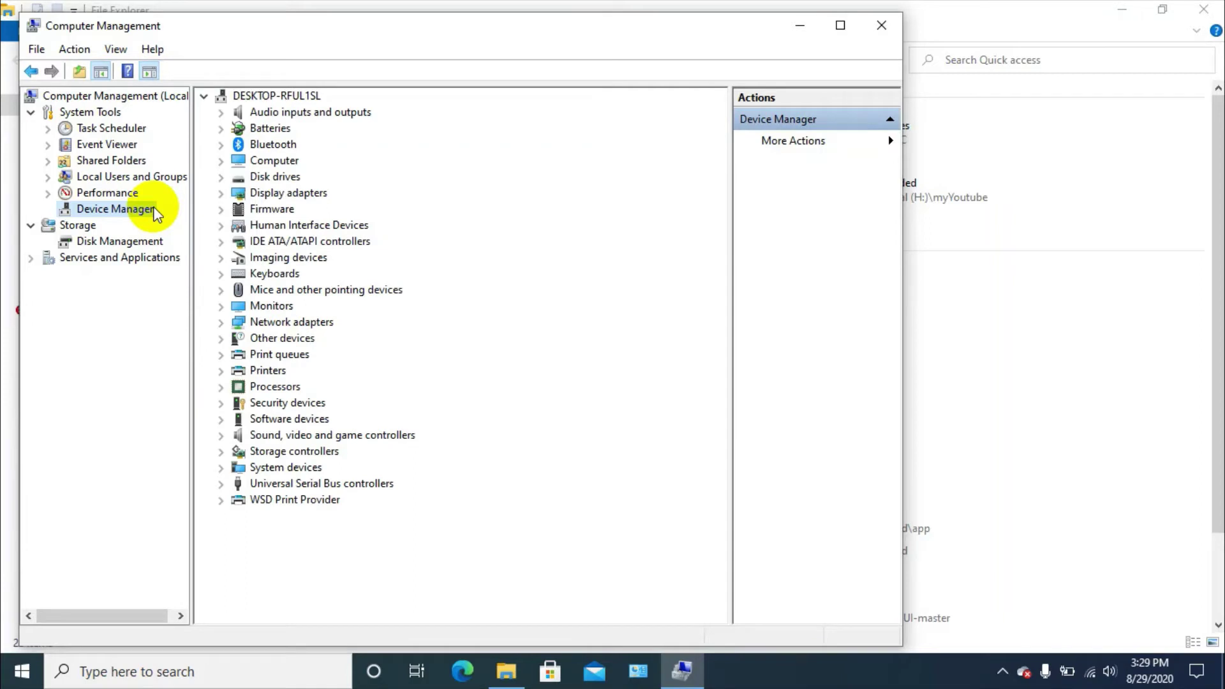
Expand Ports (COM & LPT), select the phased-out PL2303HXA device, then minimize Computer Management
left_click(219, 339)
left_click(219, 340)
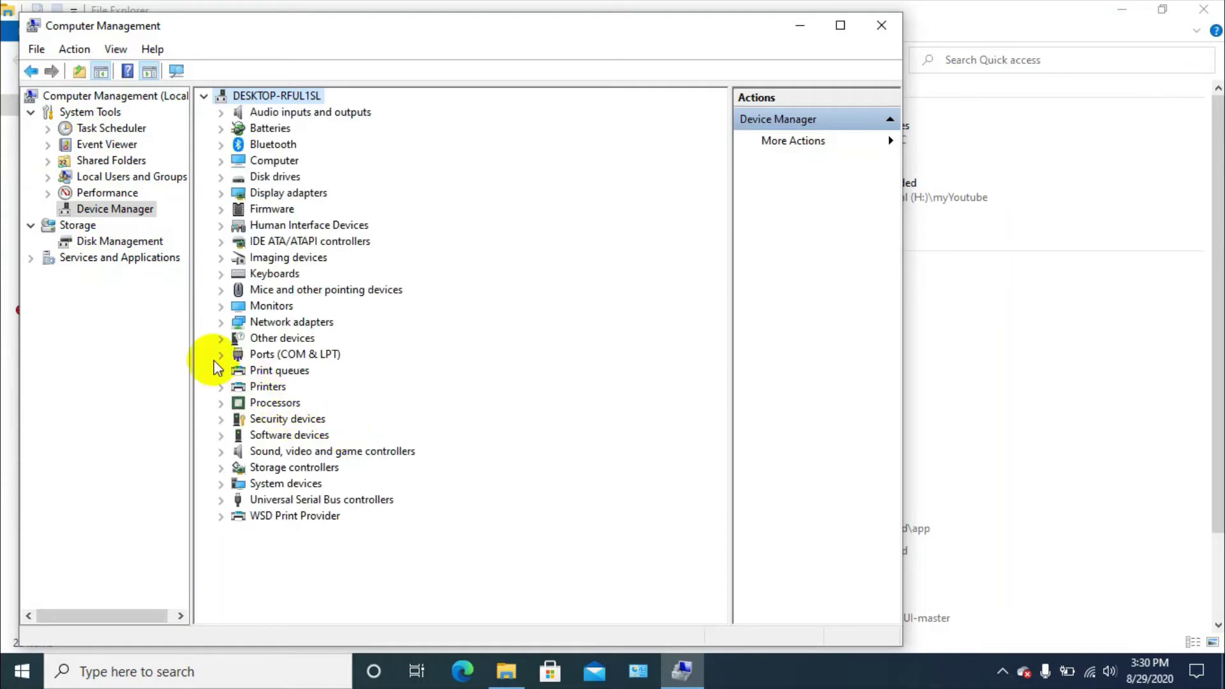
left_click(220, 358)
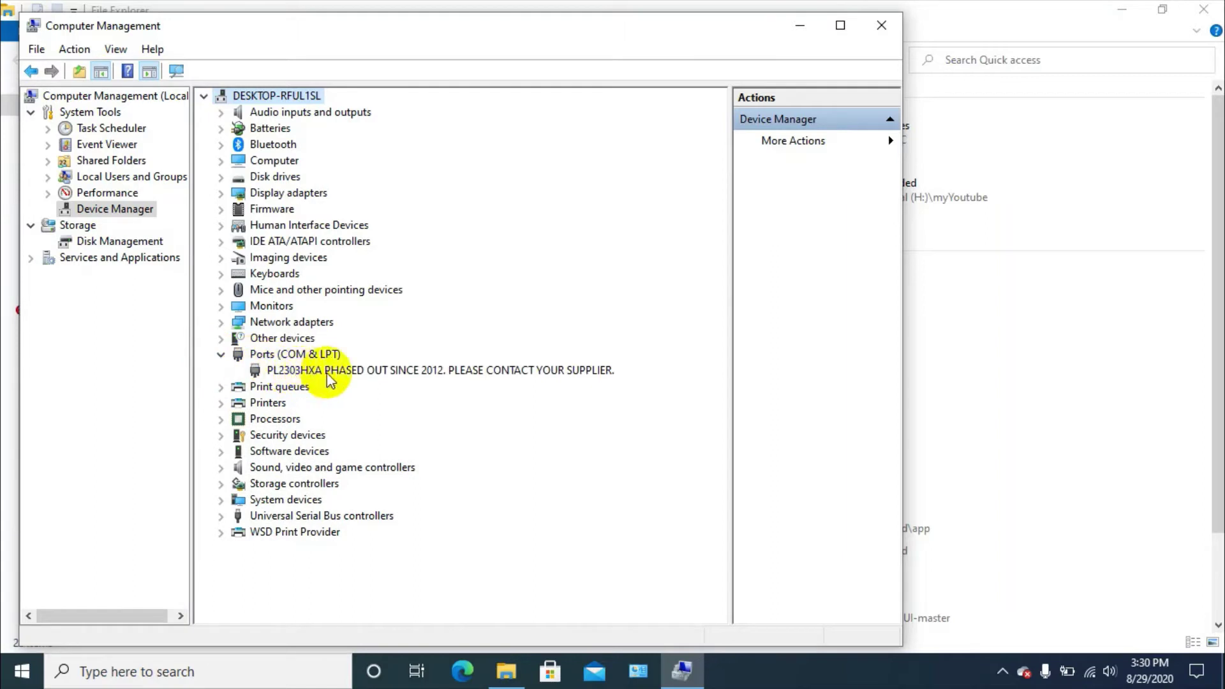
left_click(448, 375)
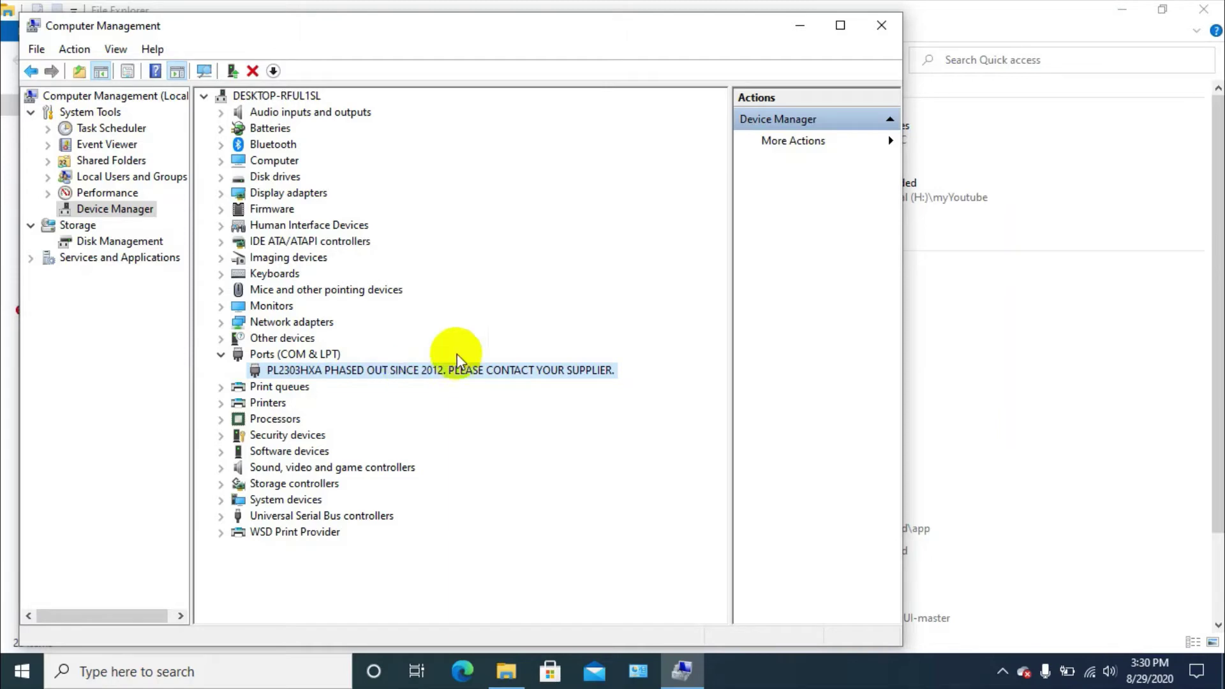
left_click(794, 29)
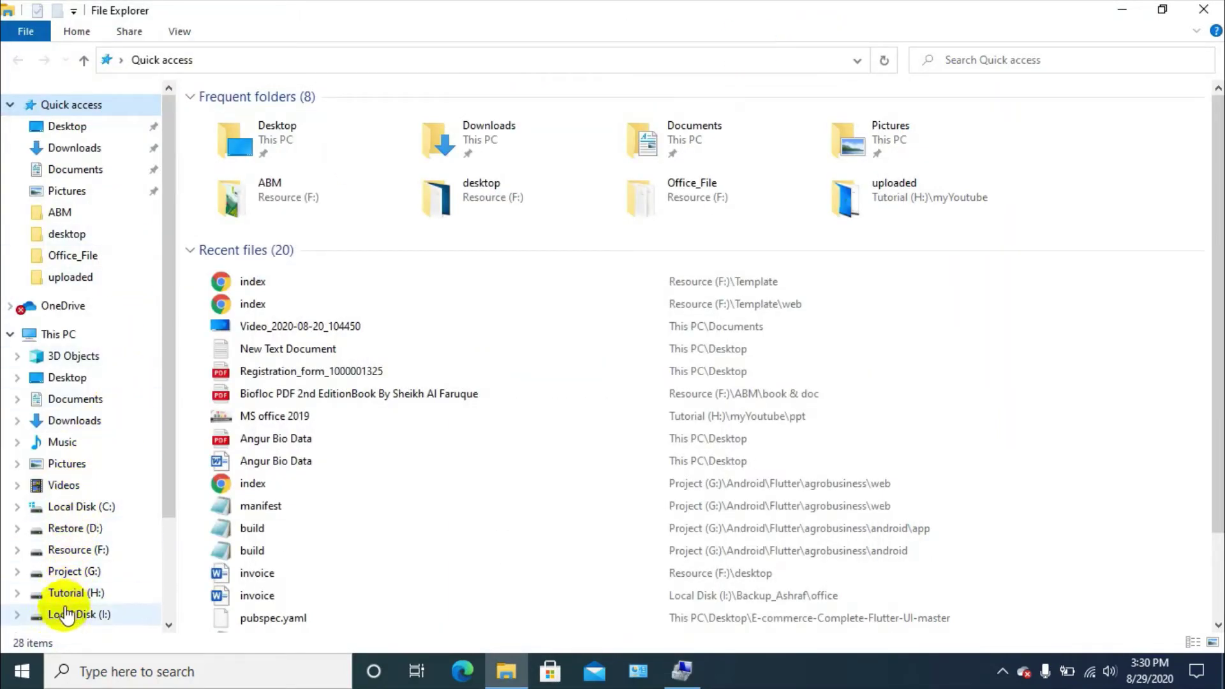
Run PL2303_Prolific_GPS_1013_20090319 from F:\Soft\Soyal Soft as administrator
scroll(64, 574, "down", 1)
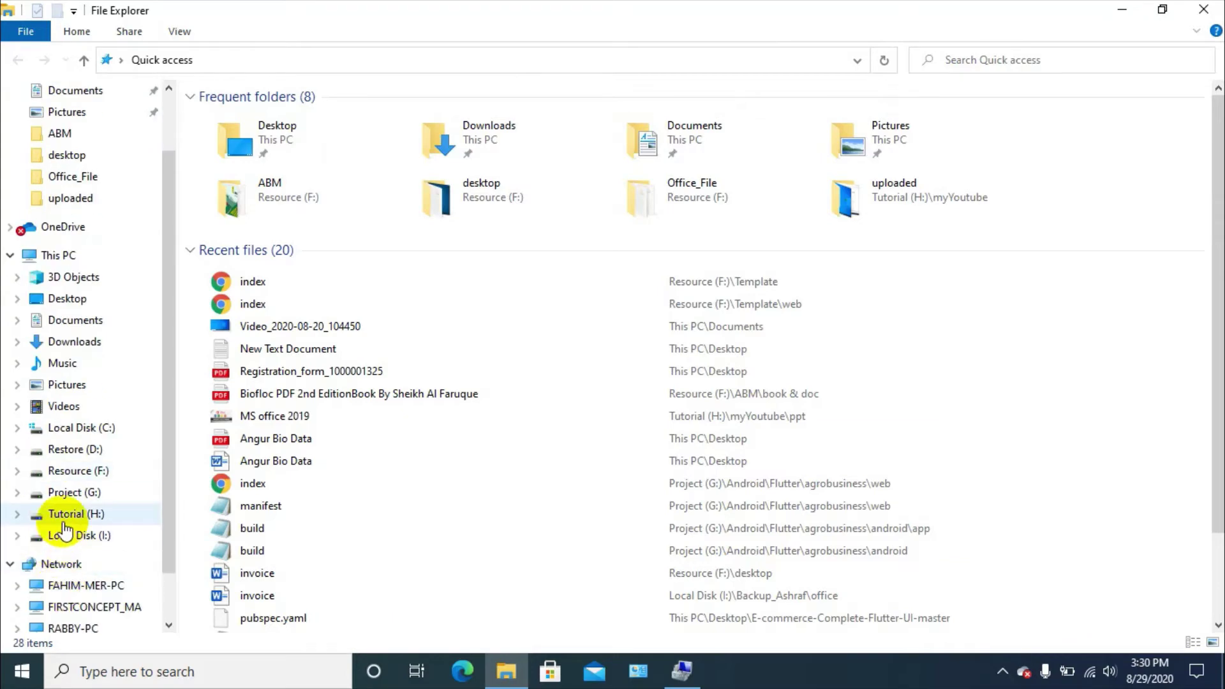
left_click(73, 473)
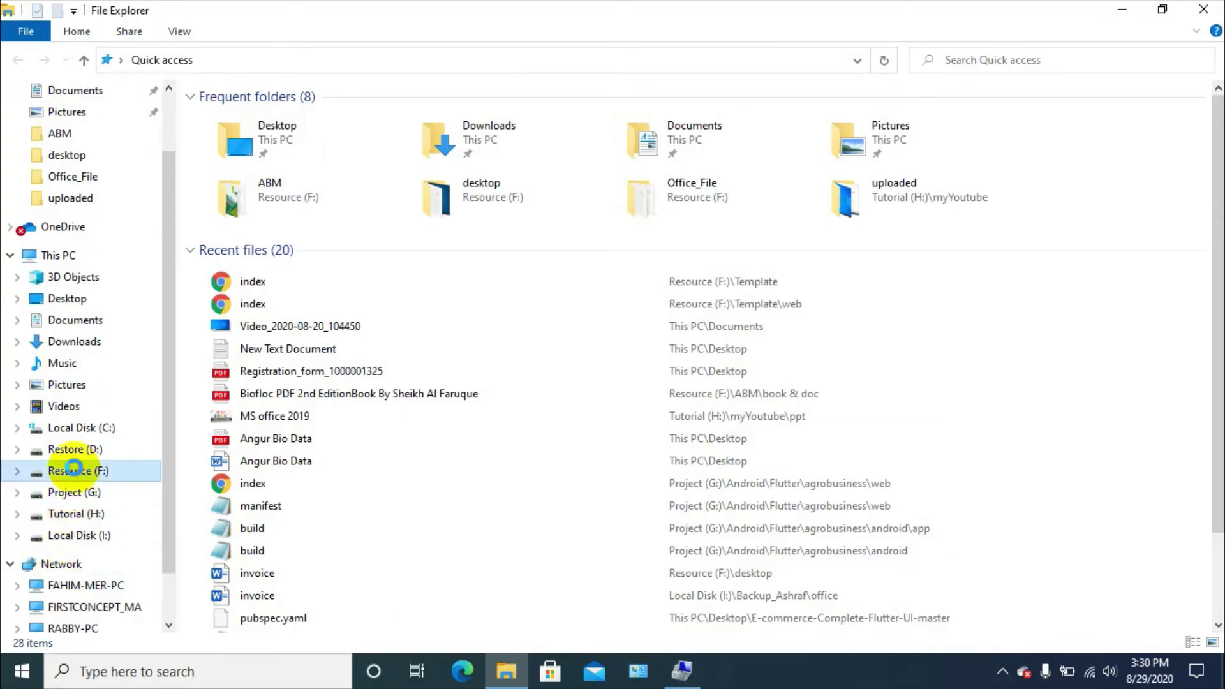
double_click(239, 508)
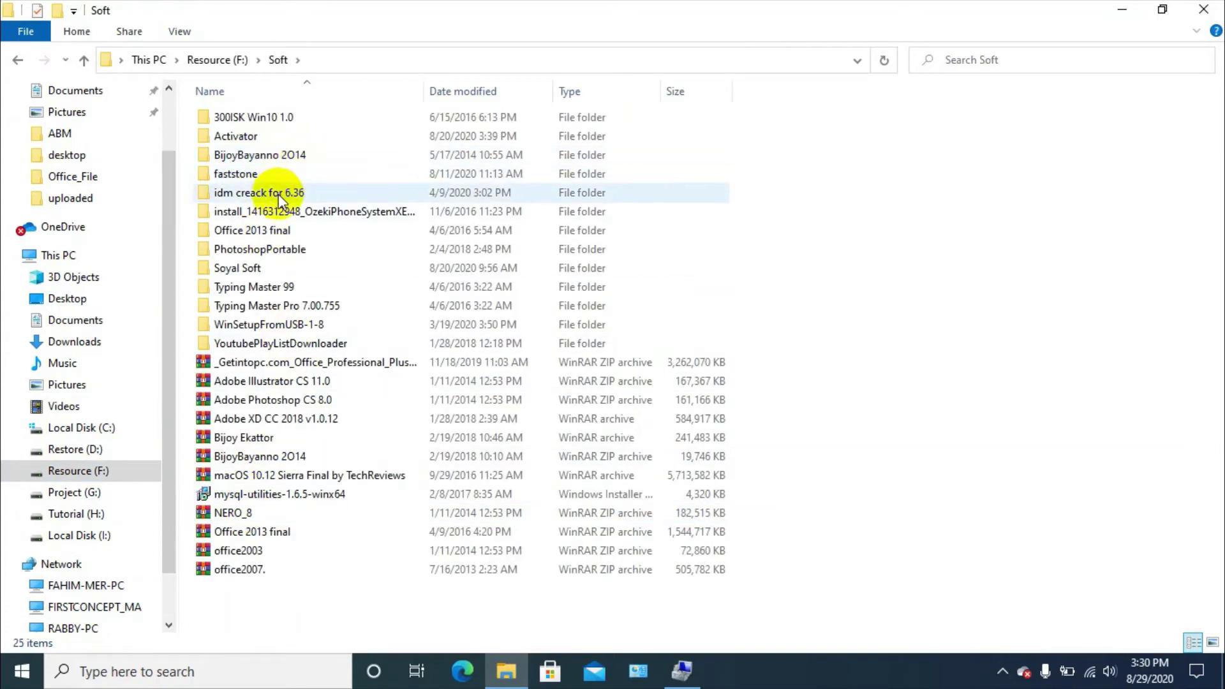
double_click(278, 267)
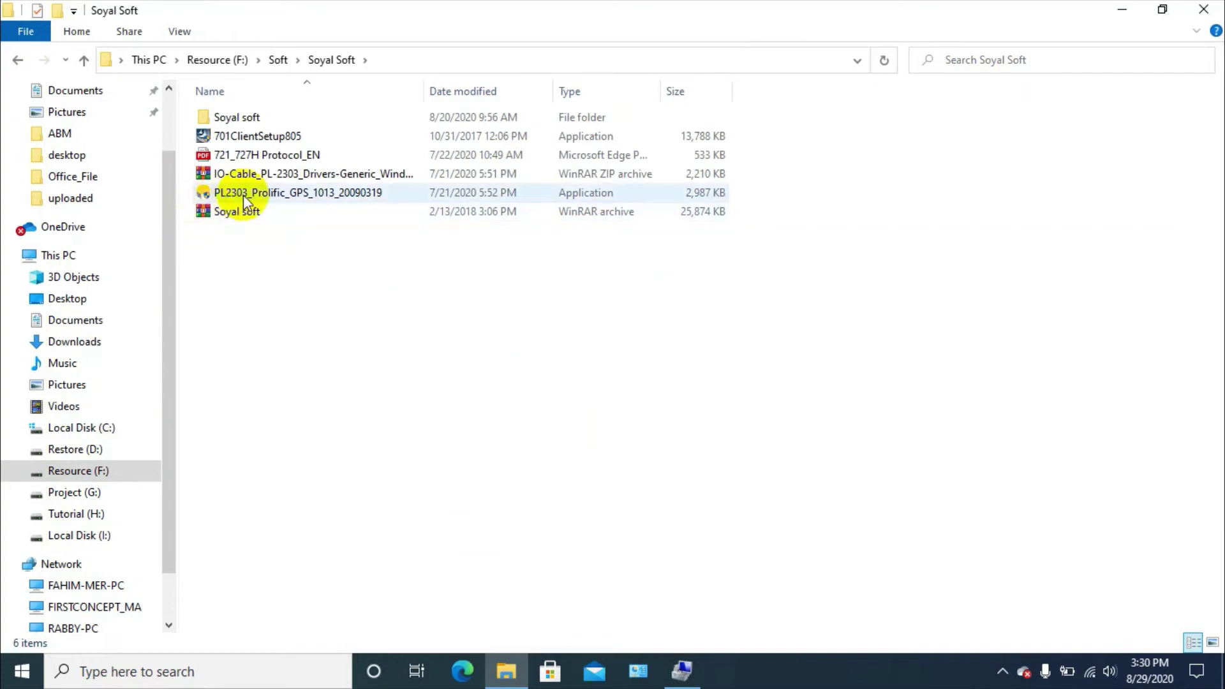
left_click(245, 194)
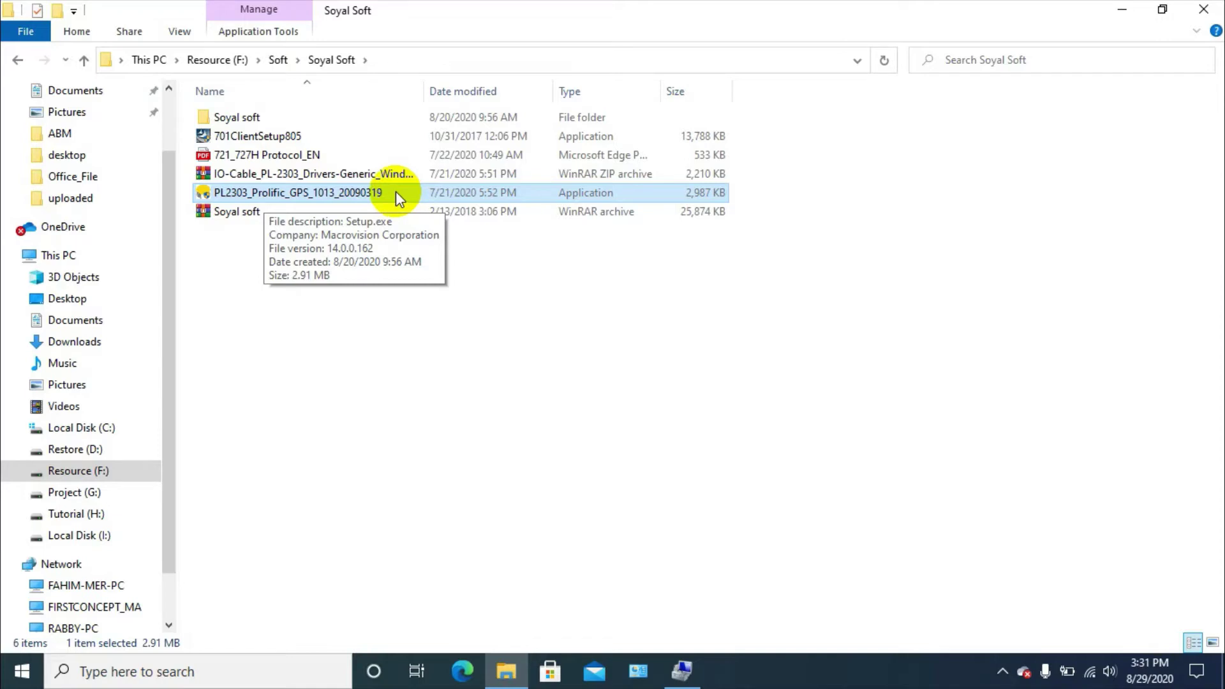
right_click(271, 199)
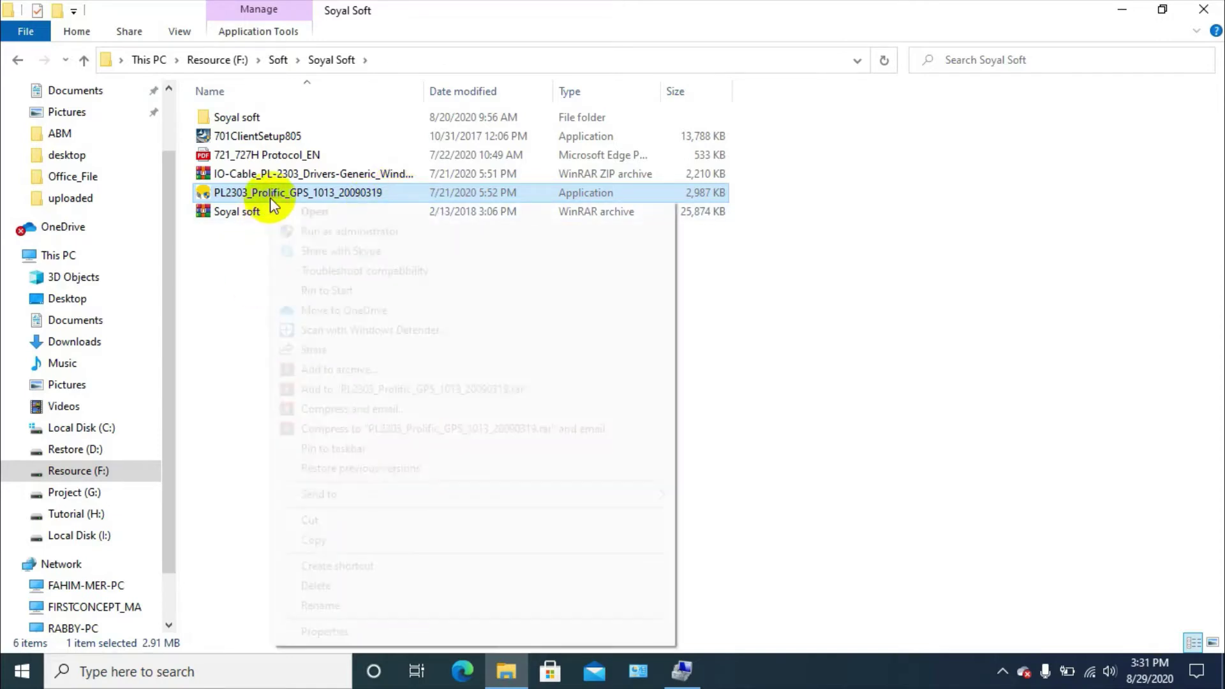
left_click(319, 231)
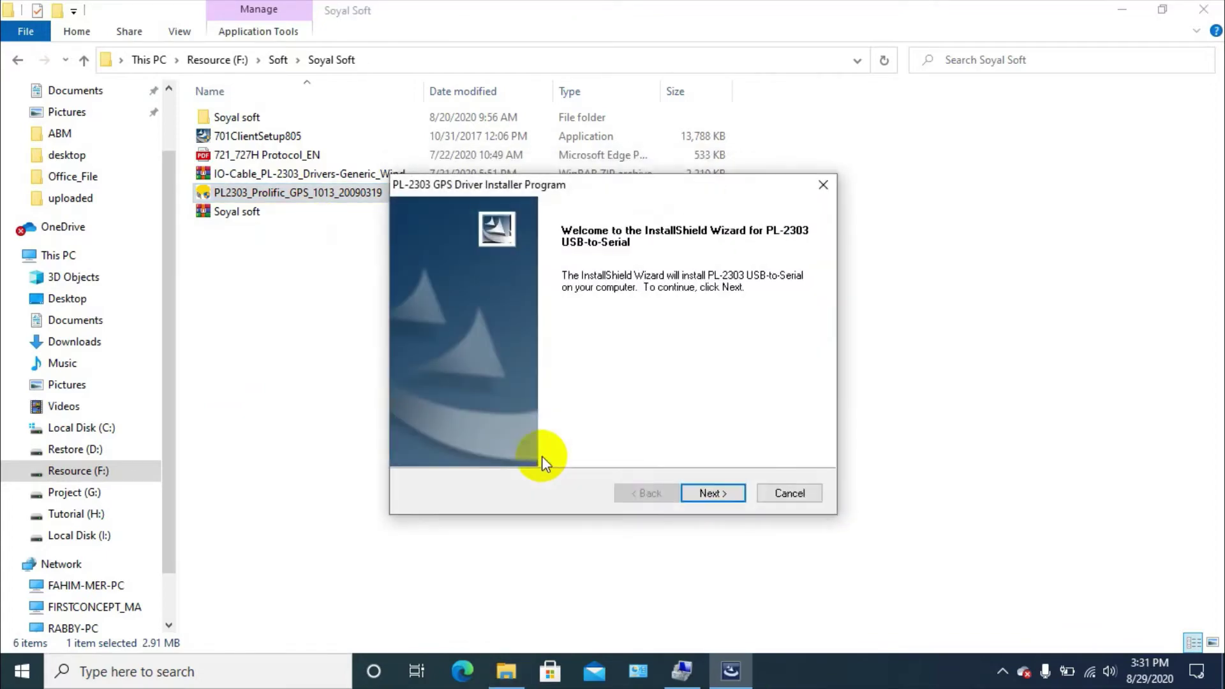
Accept the licence and install the PL-2303 USB-to-Serial driver, then return to Computer Management
left_click(735, 489)
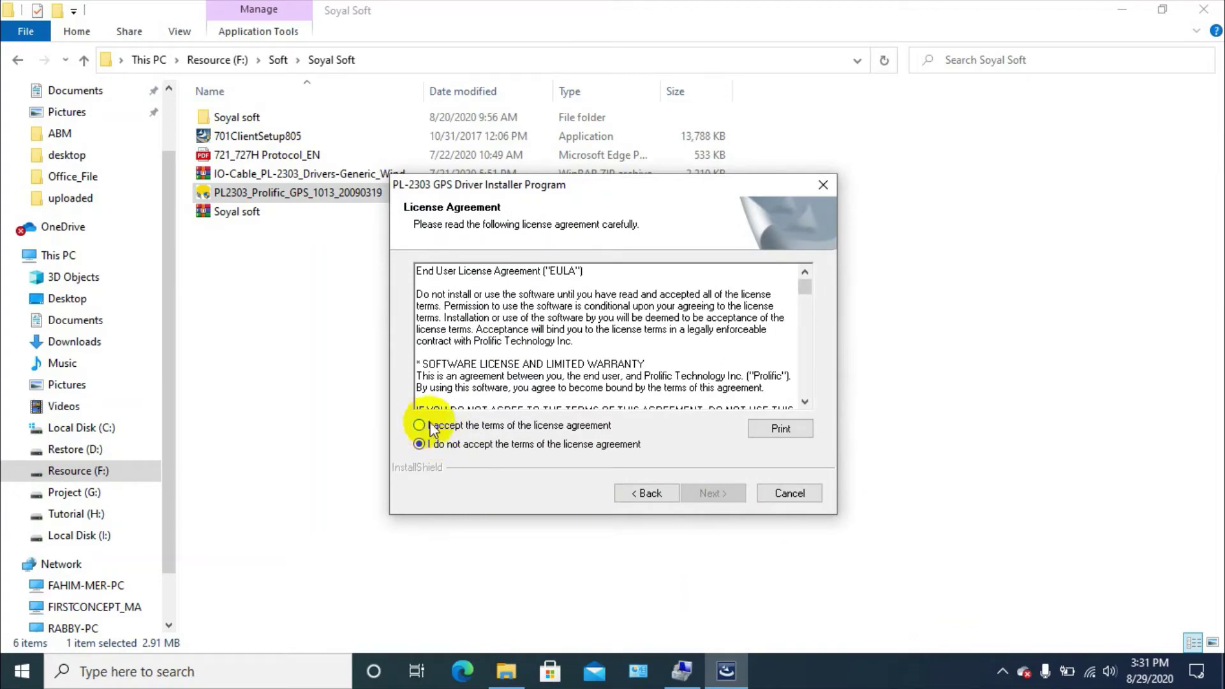
left_click(419, 425)
left_click(710, 494)
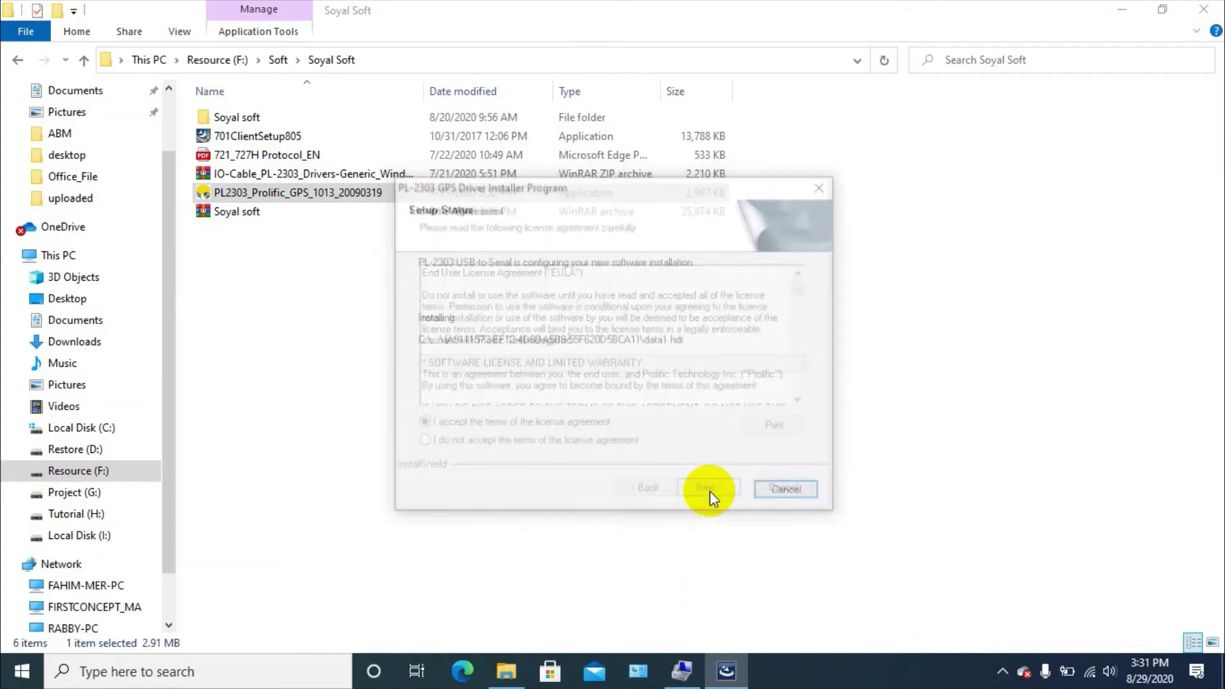
left_click(712, 494)
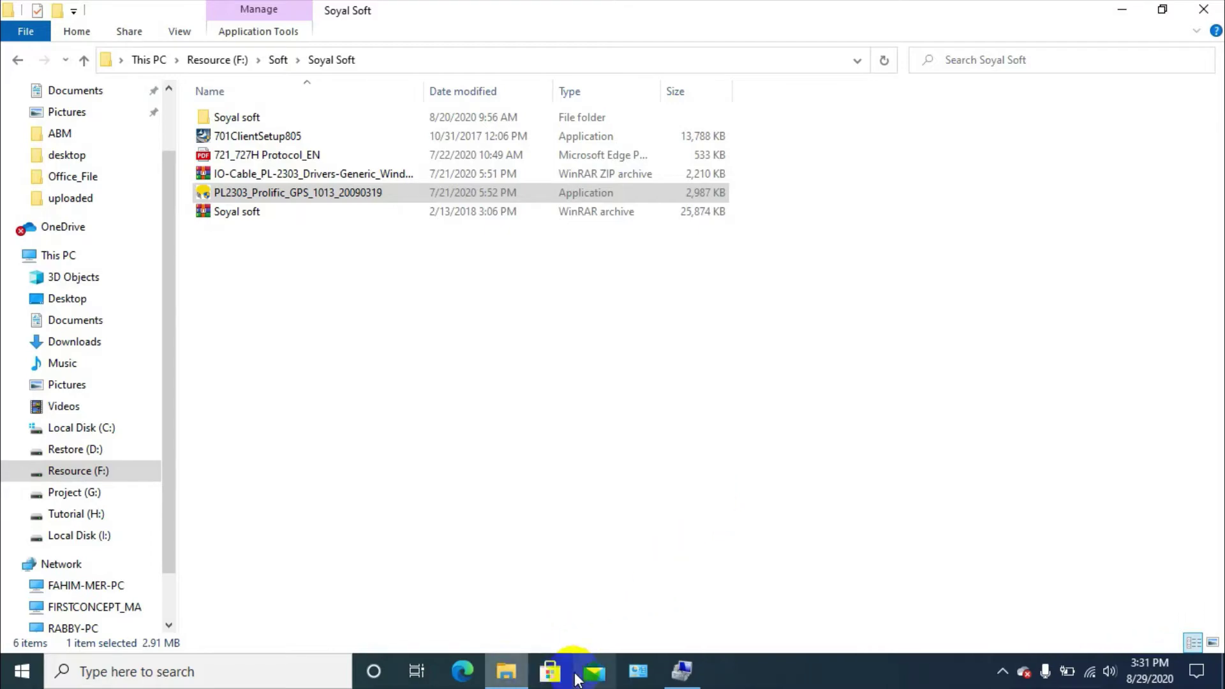
left_click(694, 677)
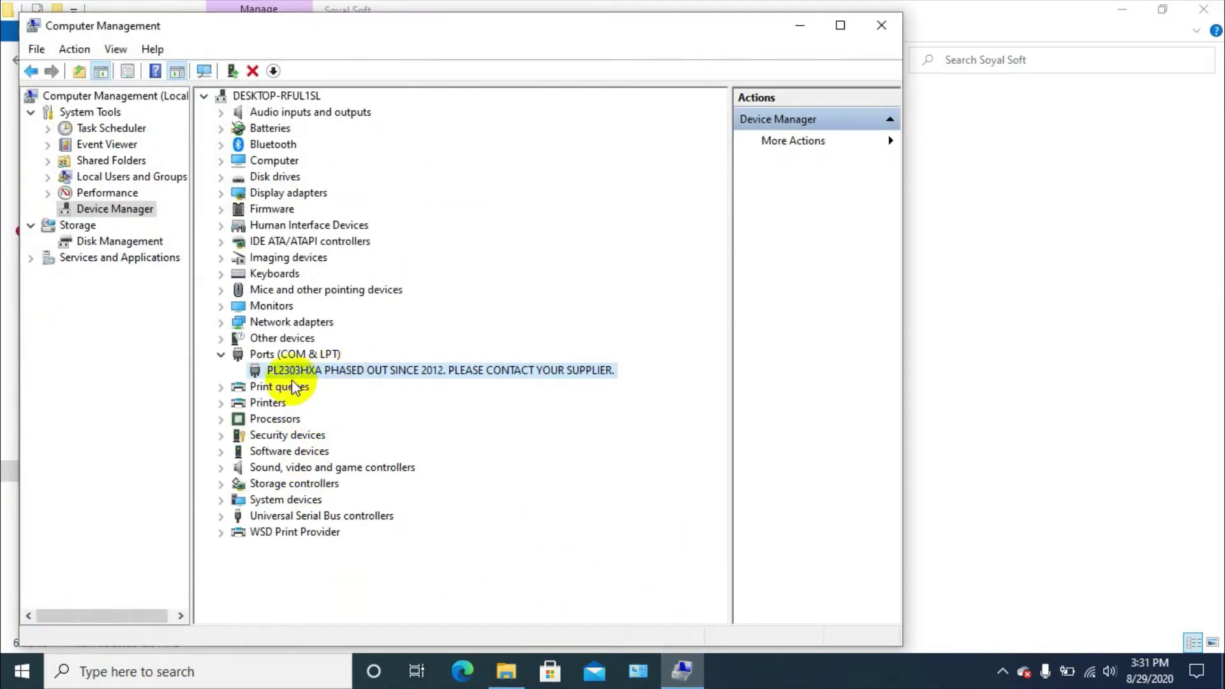
Start a driver update on the PL2303HXA device under Ports (COM & LPT)
left_click(220, 355)
left_click(220, 355)
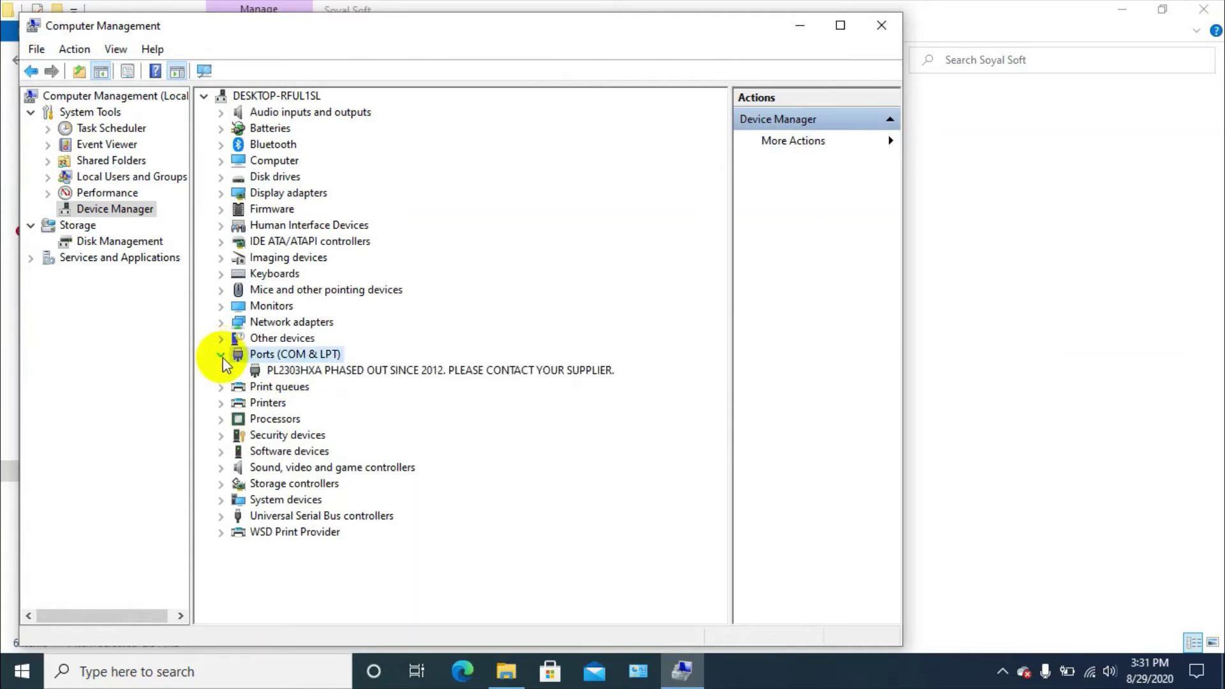
left_click(325, 374)
right_click(370, 374)
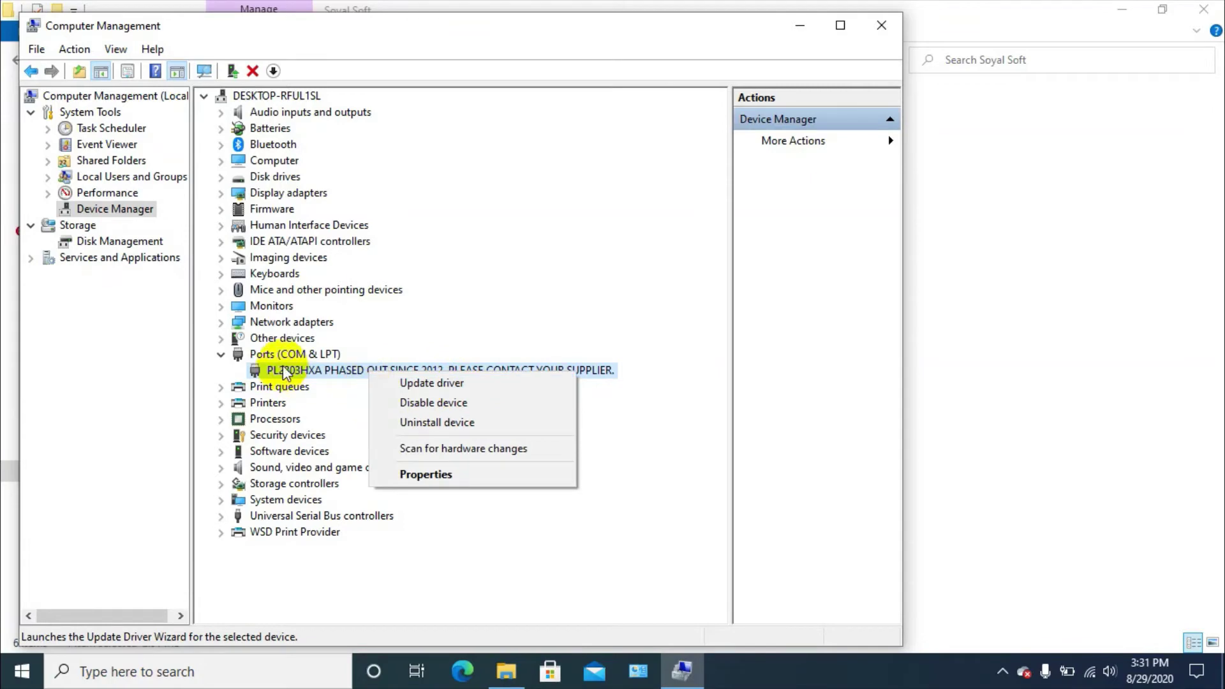
left_click(309, 377)
right_click(306, 369)
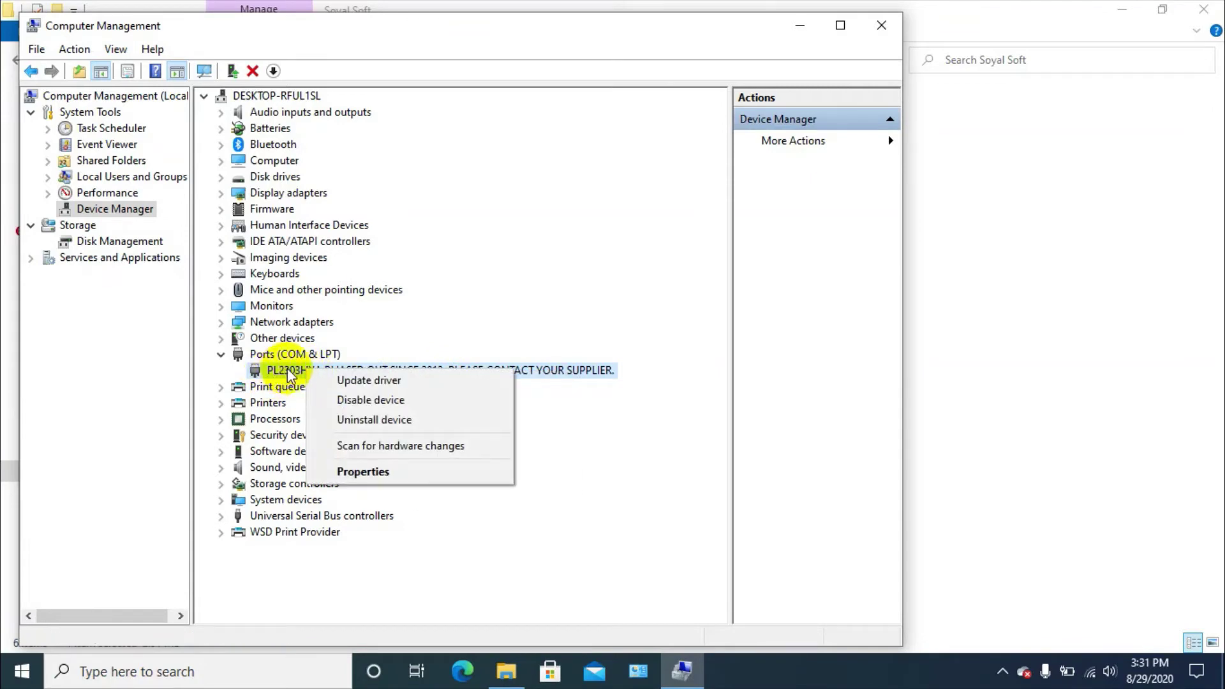
right_click(292, 366)
left_click(534, 370)
right_click(538, 370)
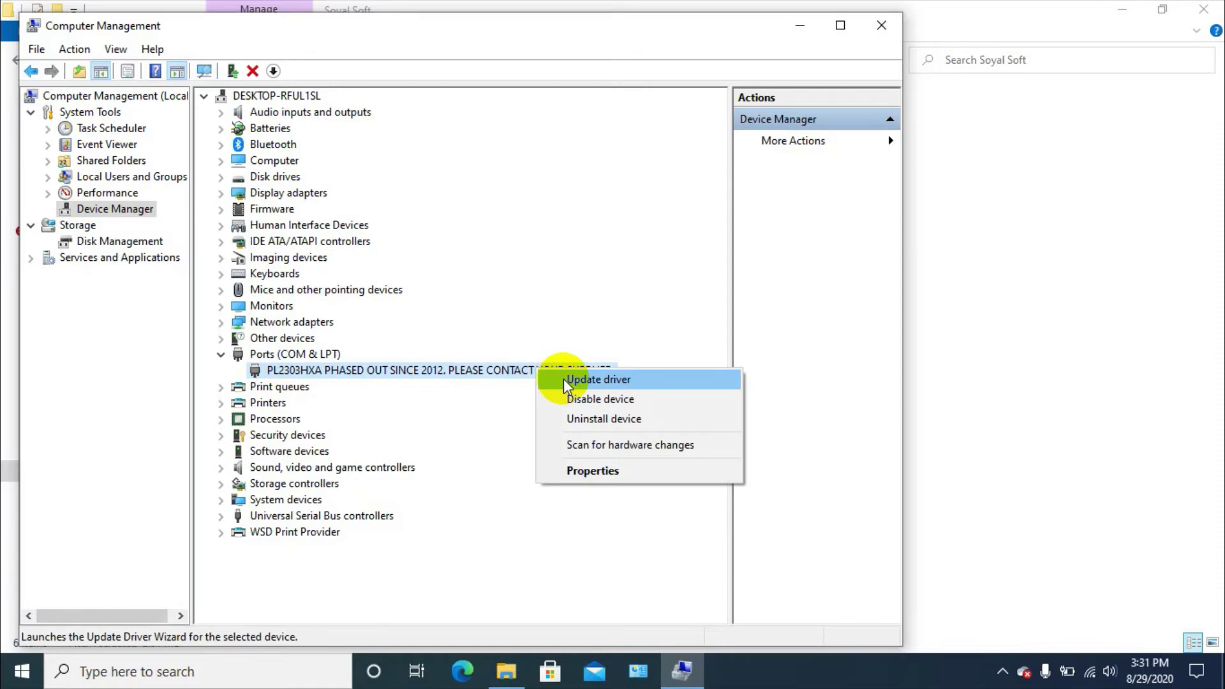
left_click(617, 380)
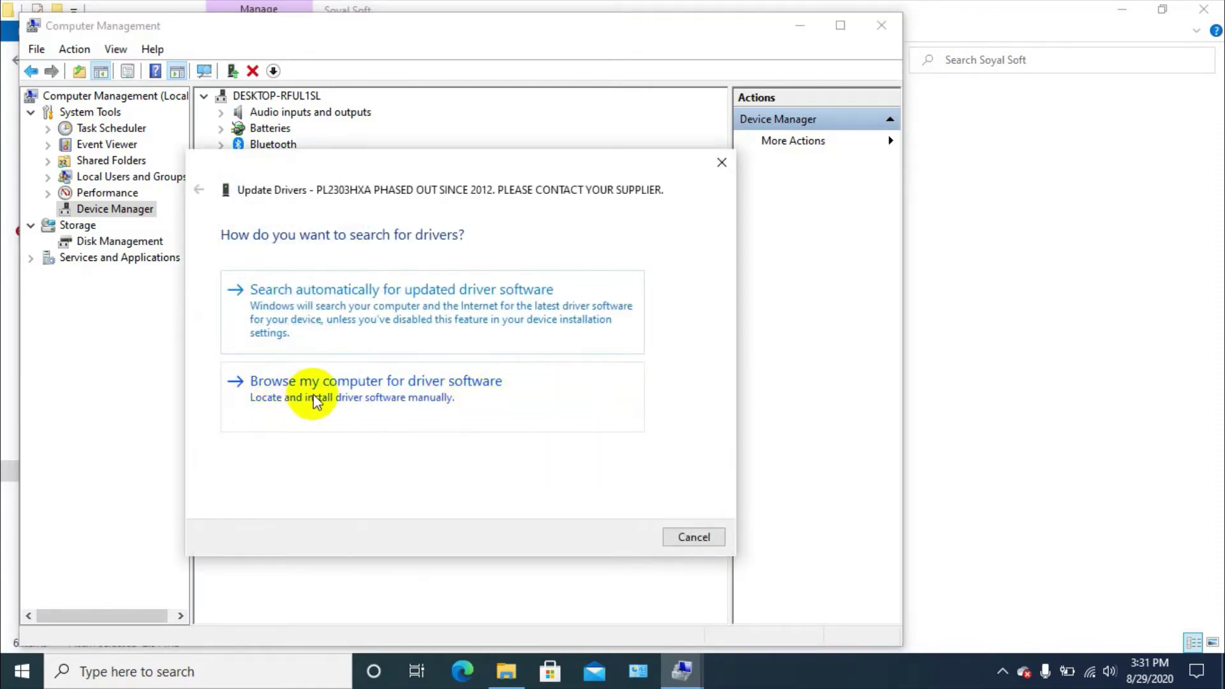
Install the 2008 Prolific driver version 3.3.2.105 from the drivers already on the computer
left_click(498, 386)
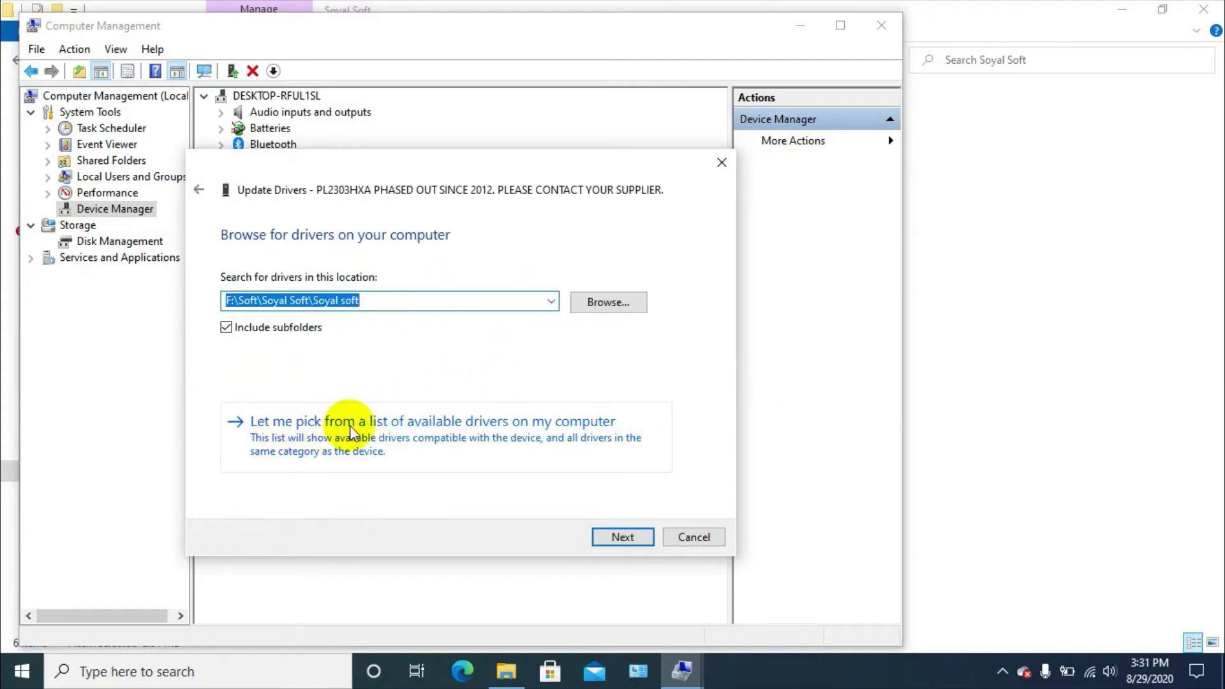
left_click(536, 439)
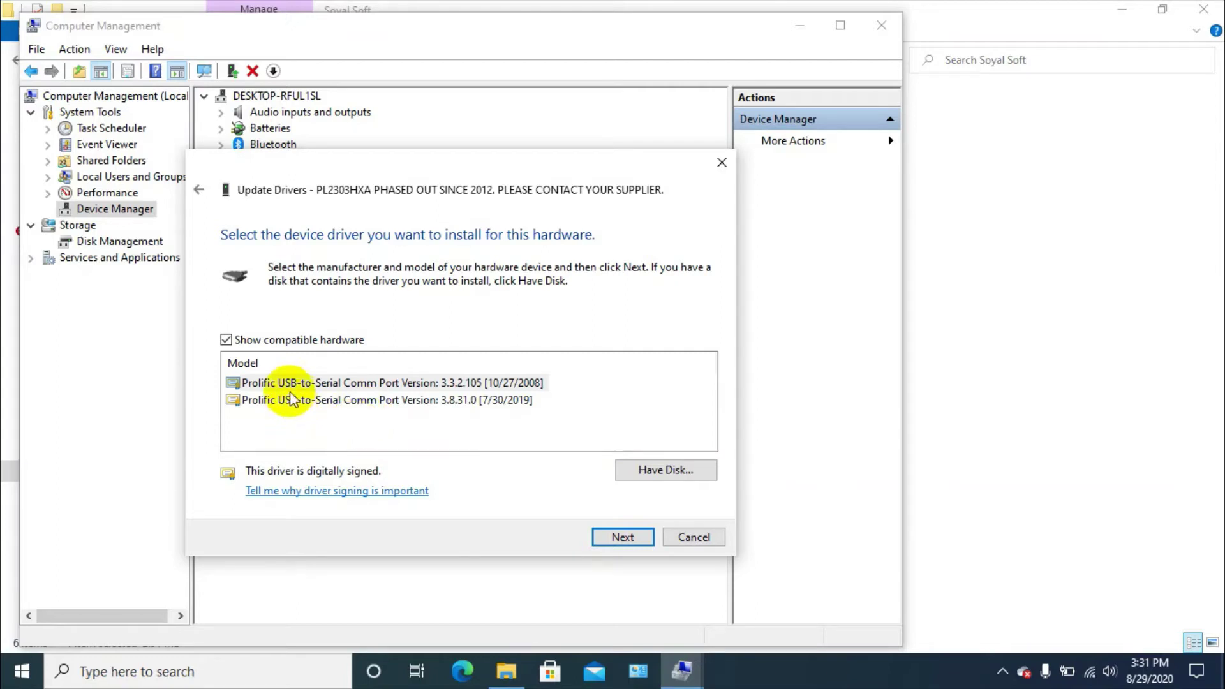
left_click(382, 384)
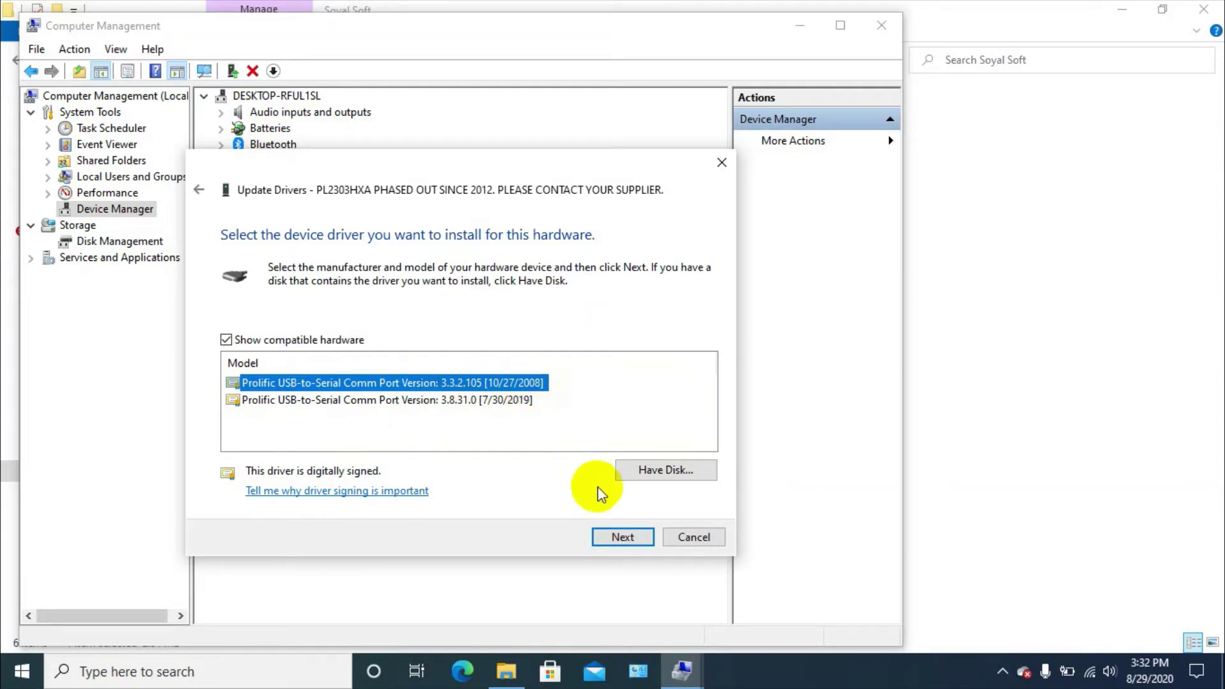
left_click(621, 538)
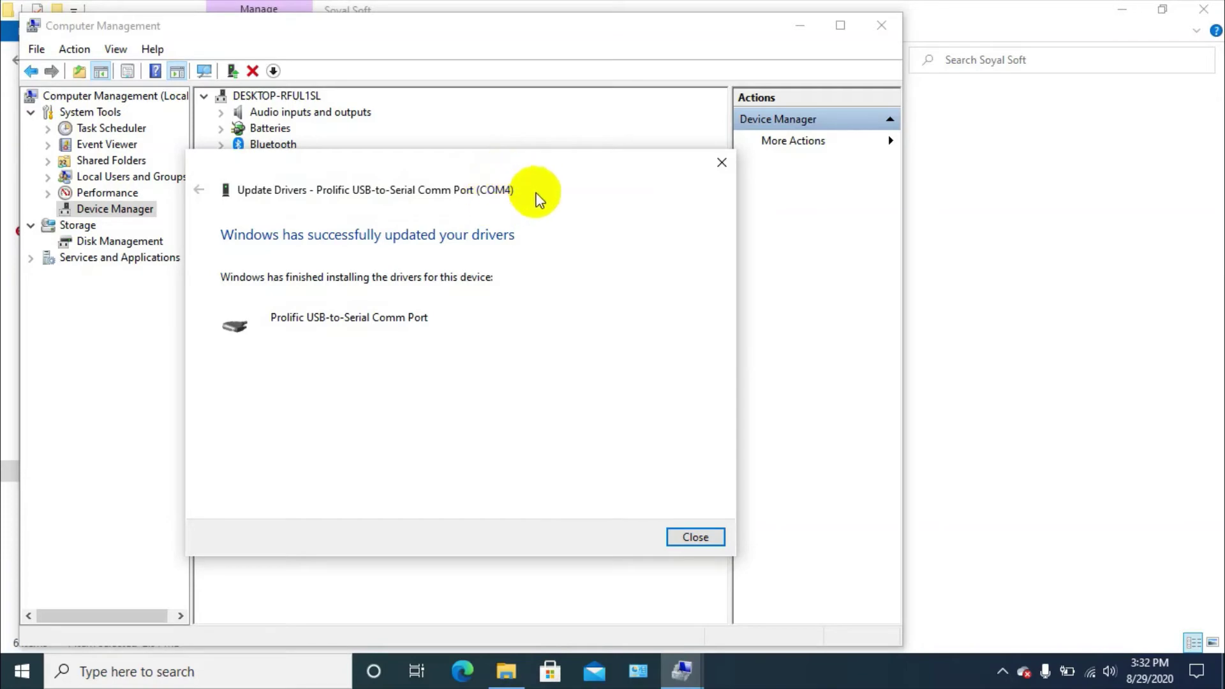
left_click(693, 534)
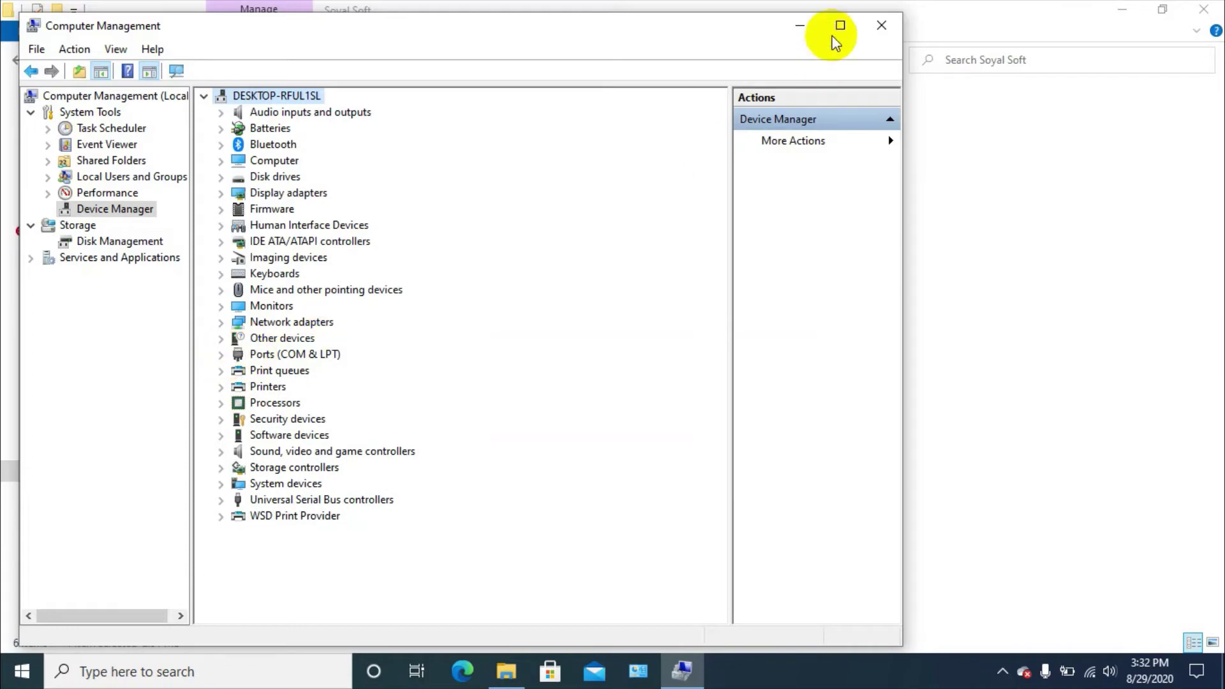
Close Computer Management and the Soyal Soft window, refresh the desktop, and reopen File Explorer
left_click(881, 26)
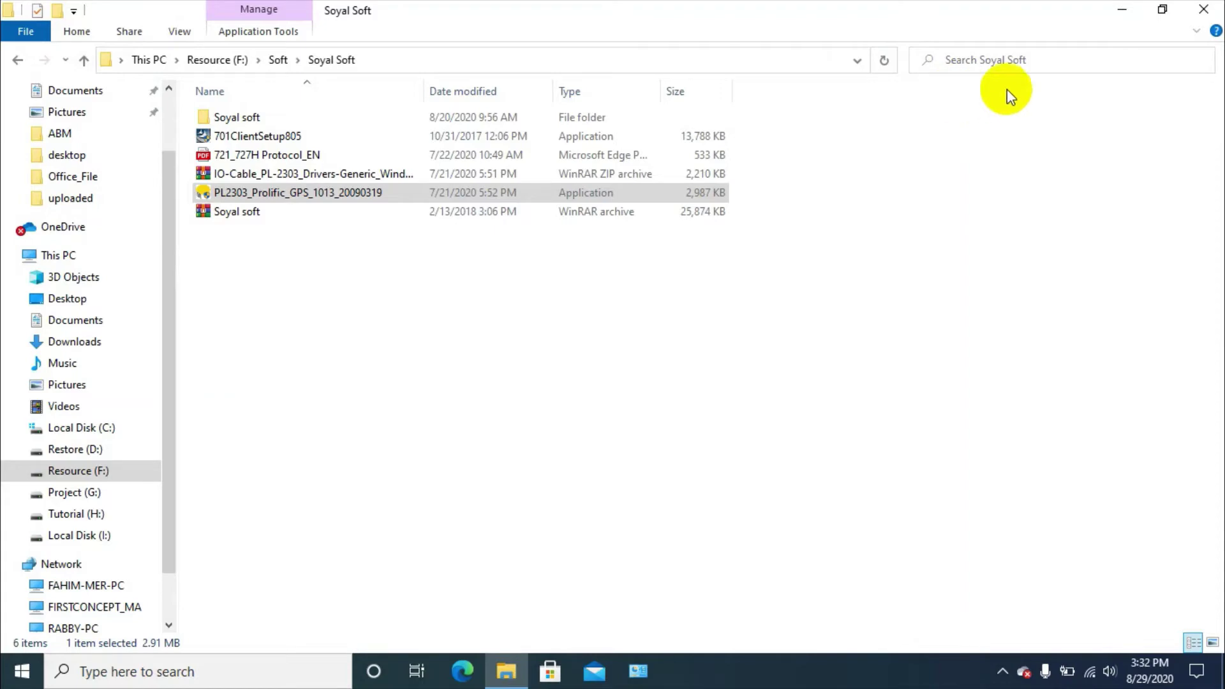
left_click(1206, 11)
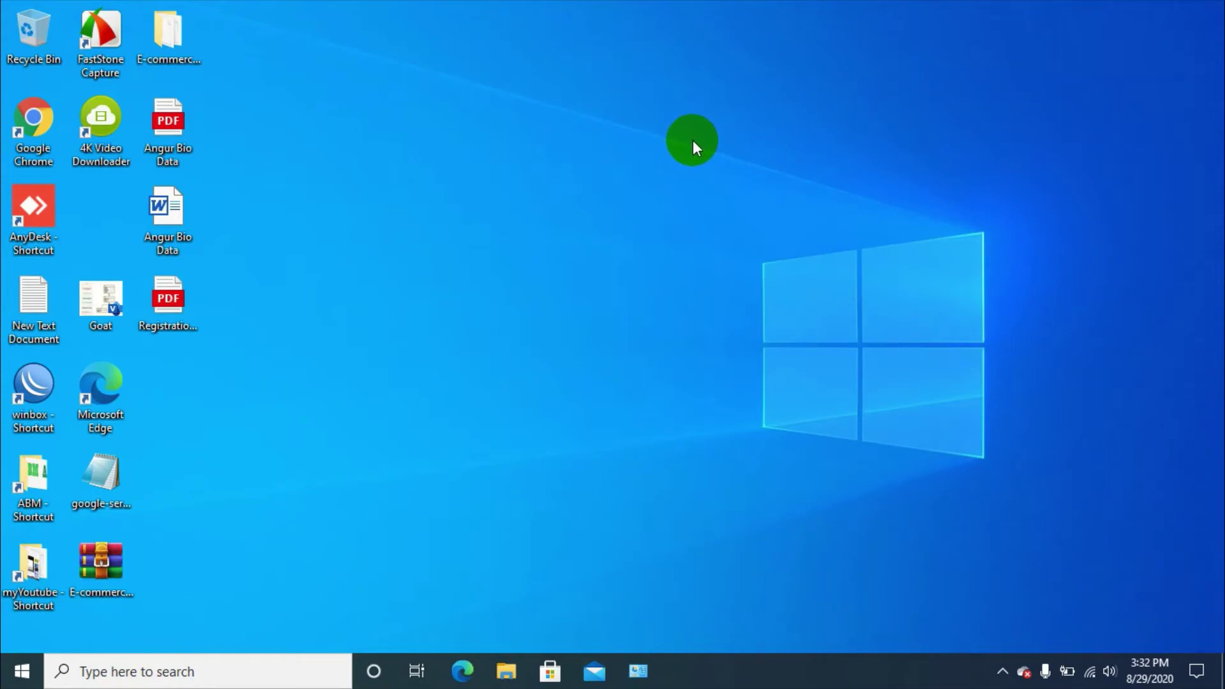
right_click(645, 233)
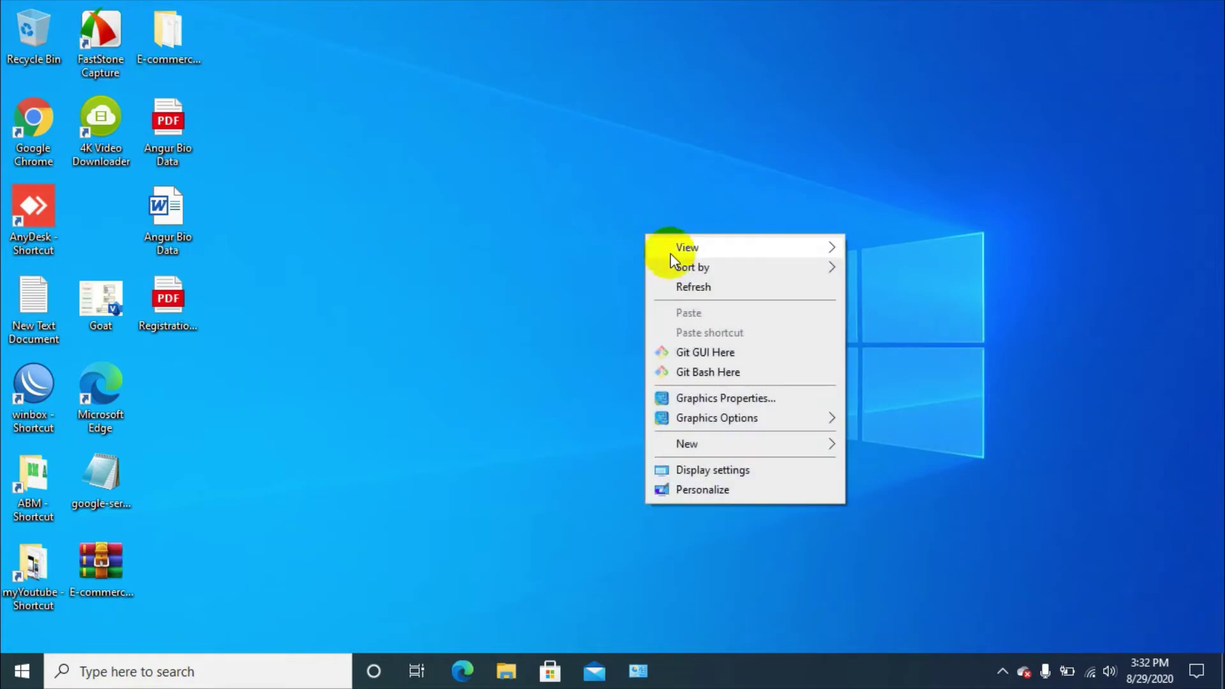
left_click(693, 289)
left_click(509, 672)
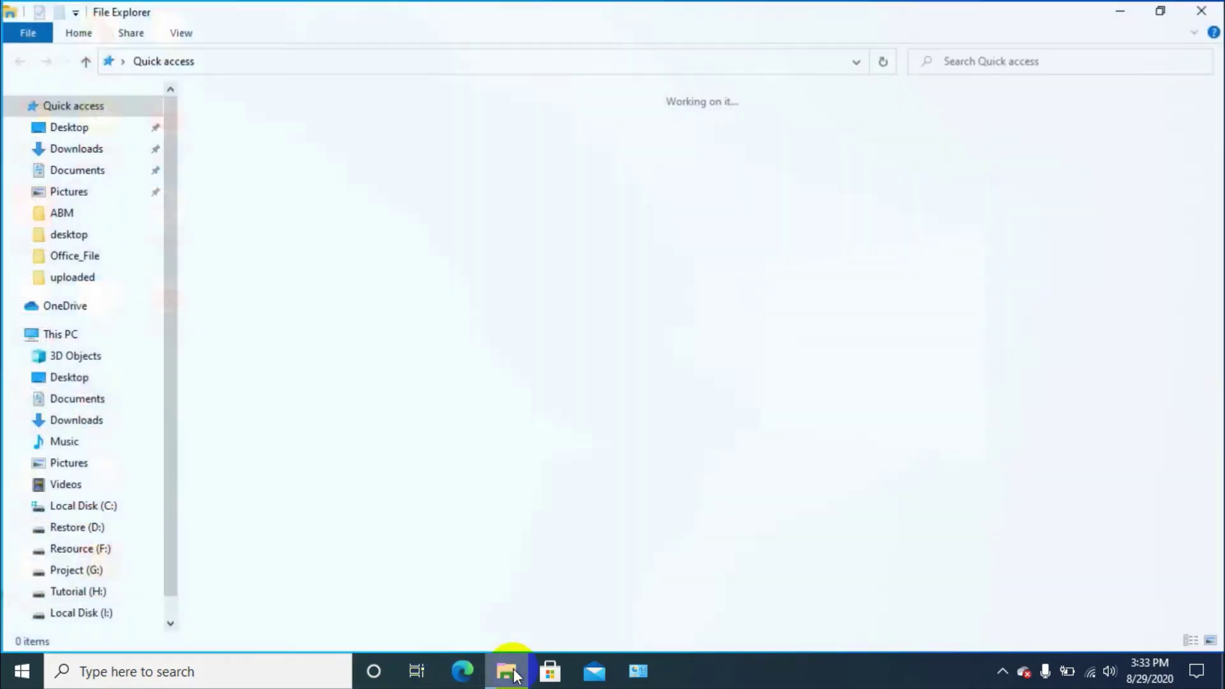
Run 701ServerSetup805 from F:\Soft\Soyal Soft\Soyal soft as administrator
left_click(74, 530)
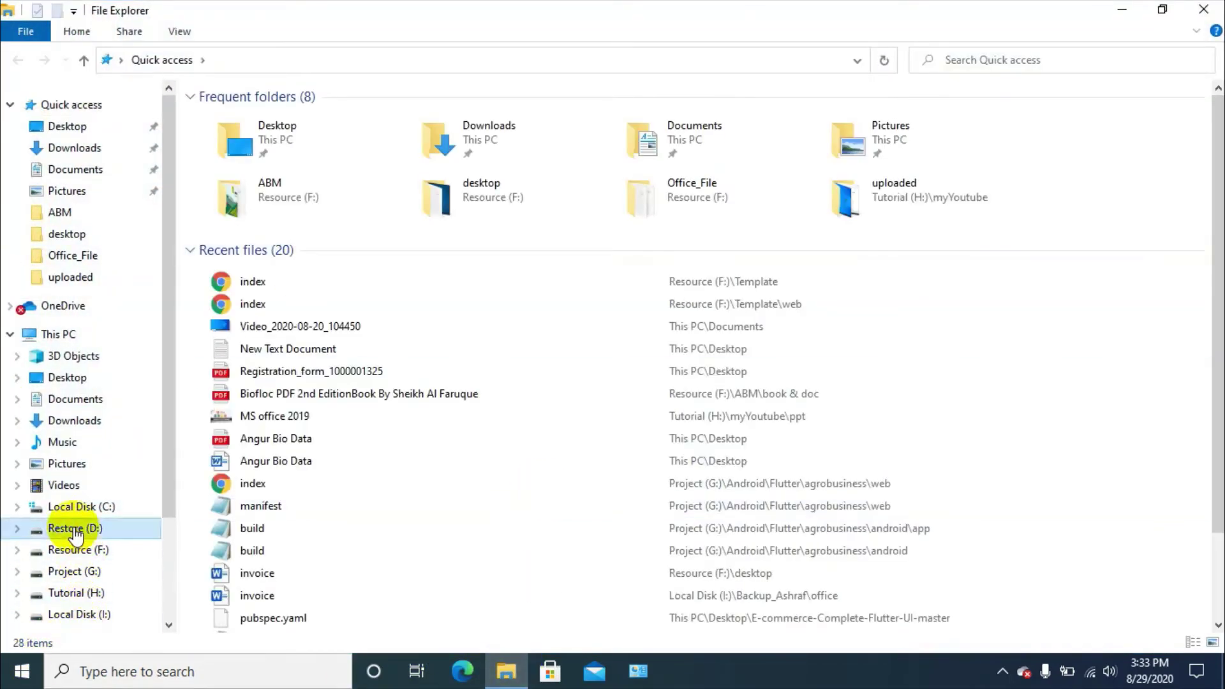
left_click(70, 550)
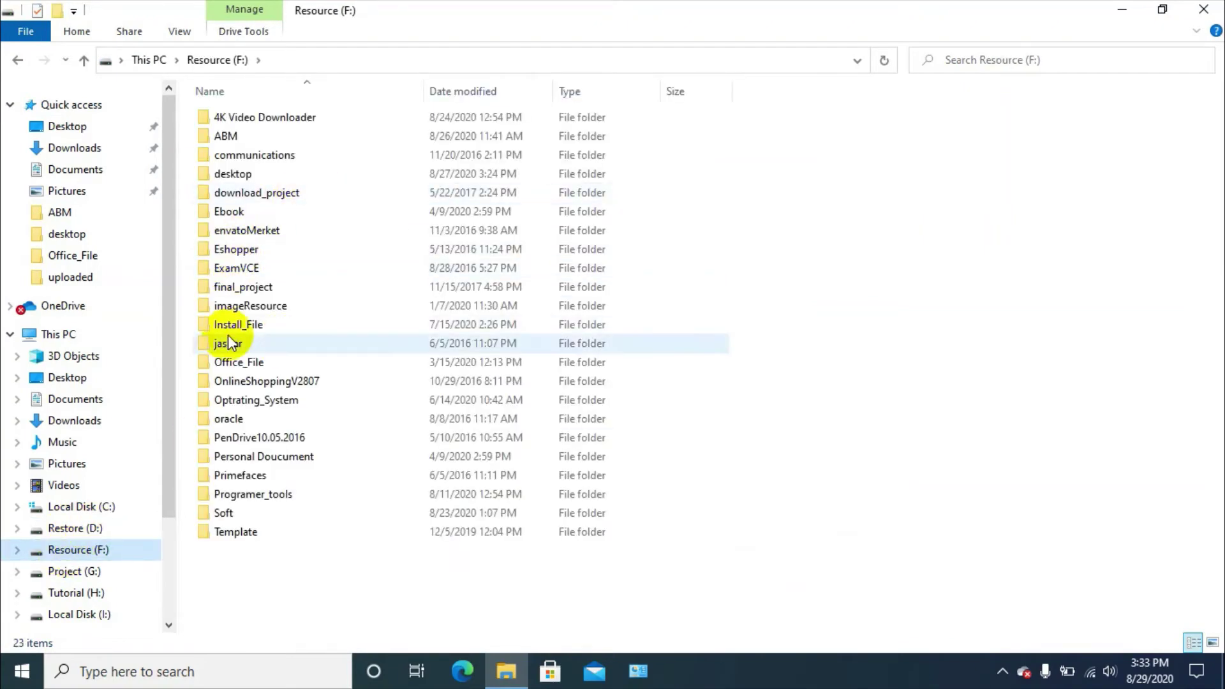
double_click(228, 511)
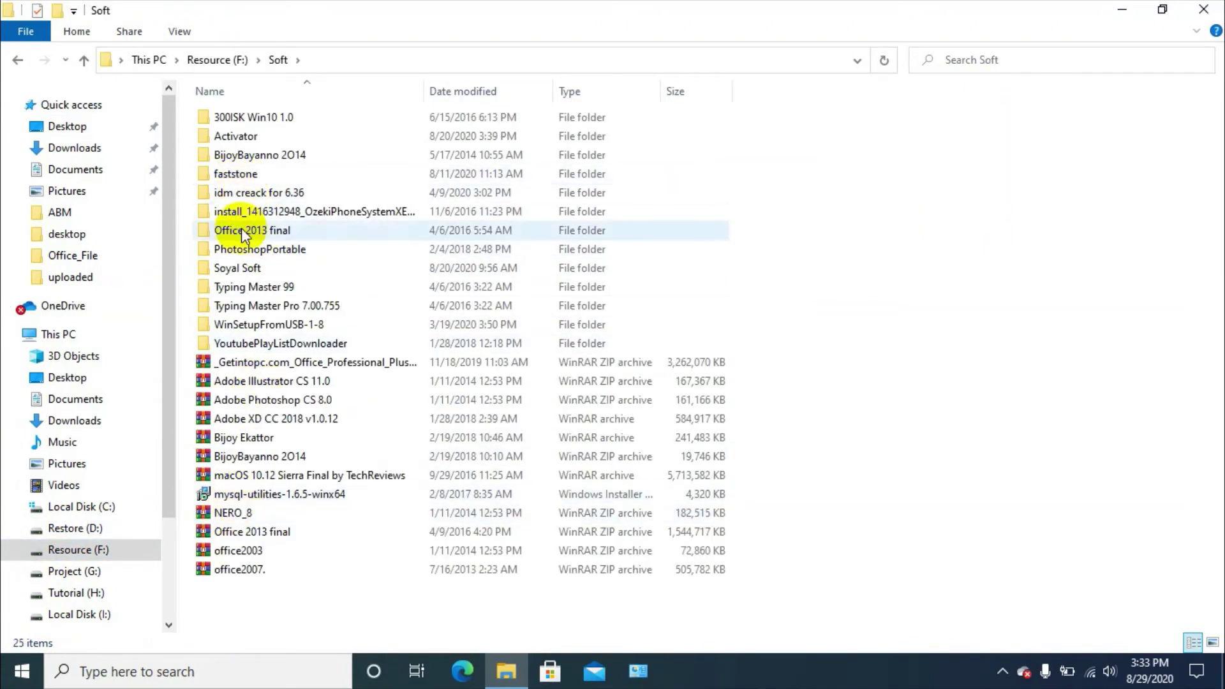
double_click(246, 268)
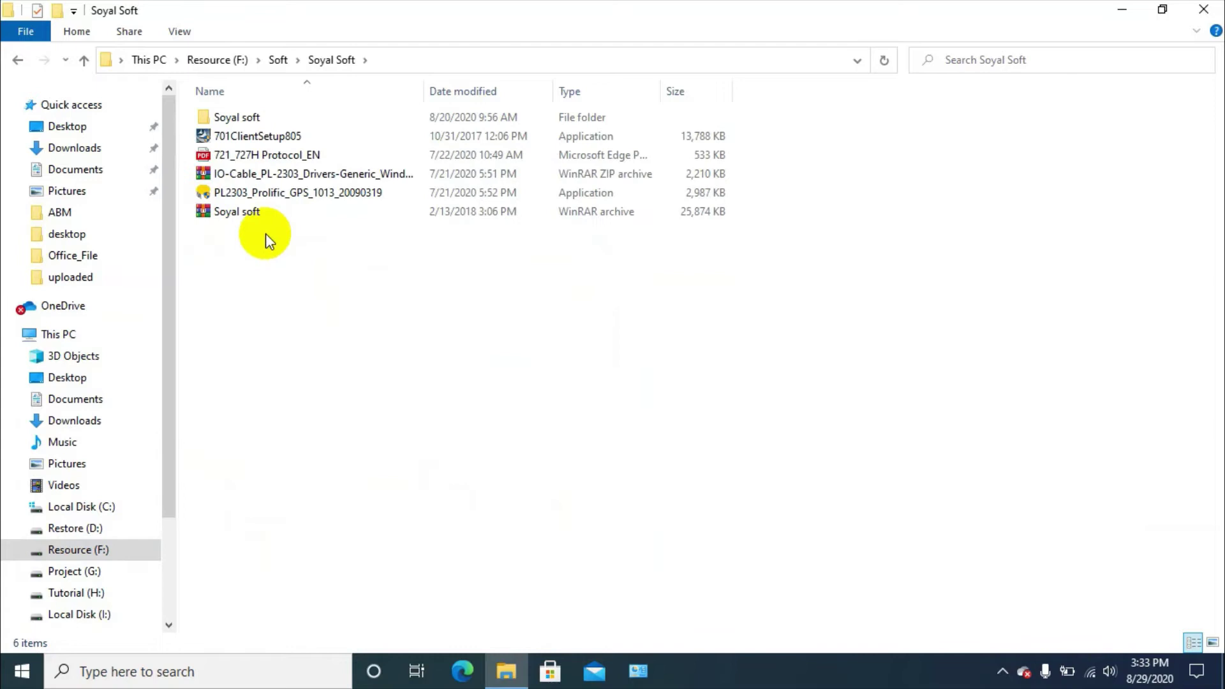
double_click(237, 115)
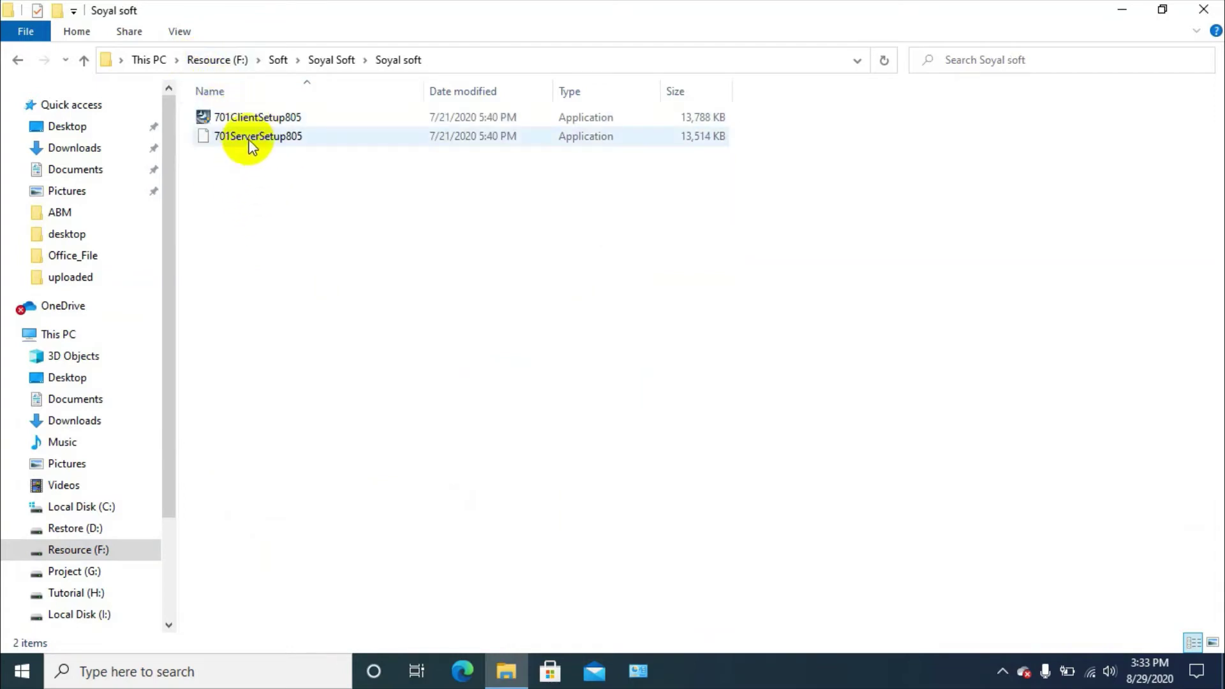
left_click(252, 137)
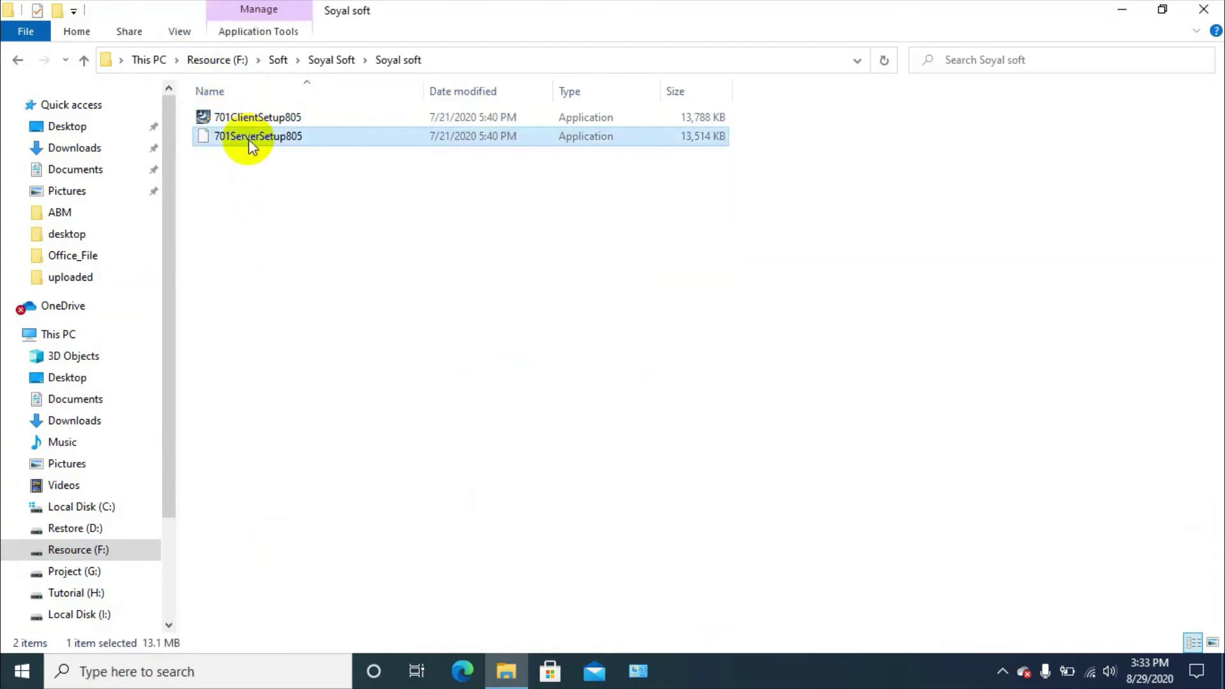
right_click(251, 144)
left_click(293, 171)
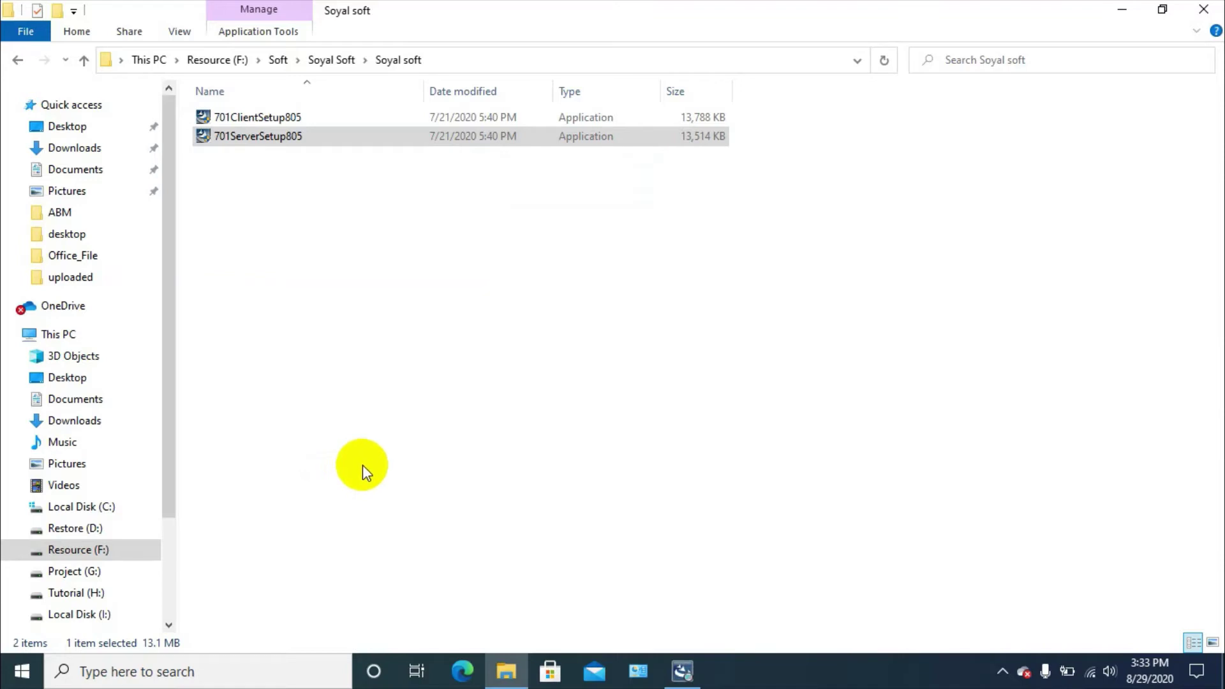
Enter company name 'n' and keep the Typical setup type in the 701Server wizard
left_click(682, 670)
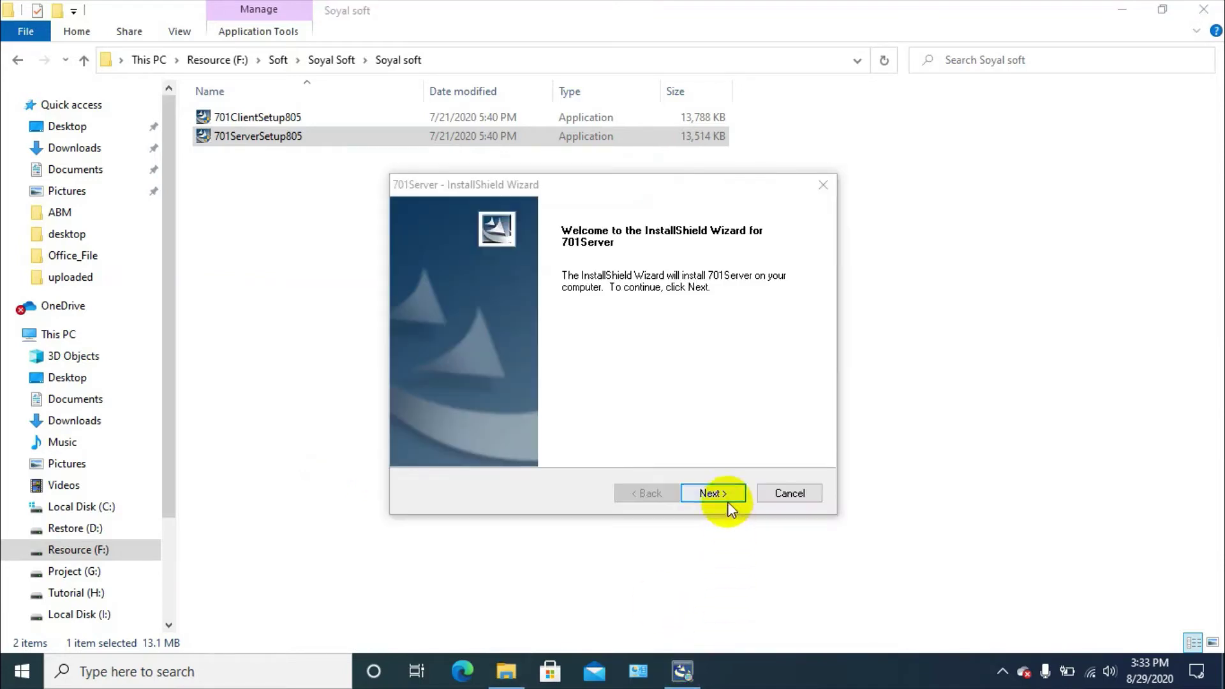
left_click(727, 492)
left_click(519, 335)
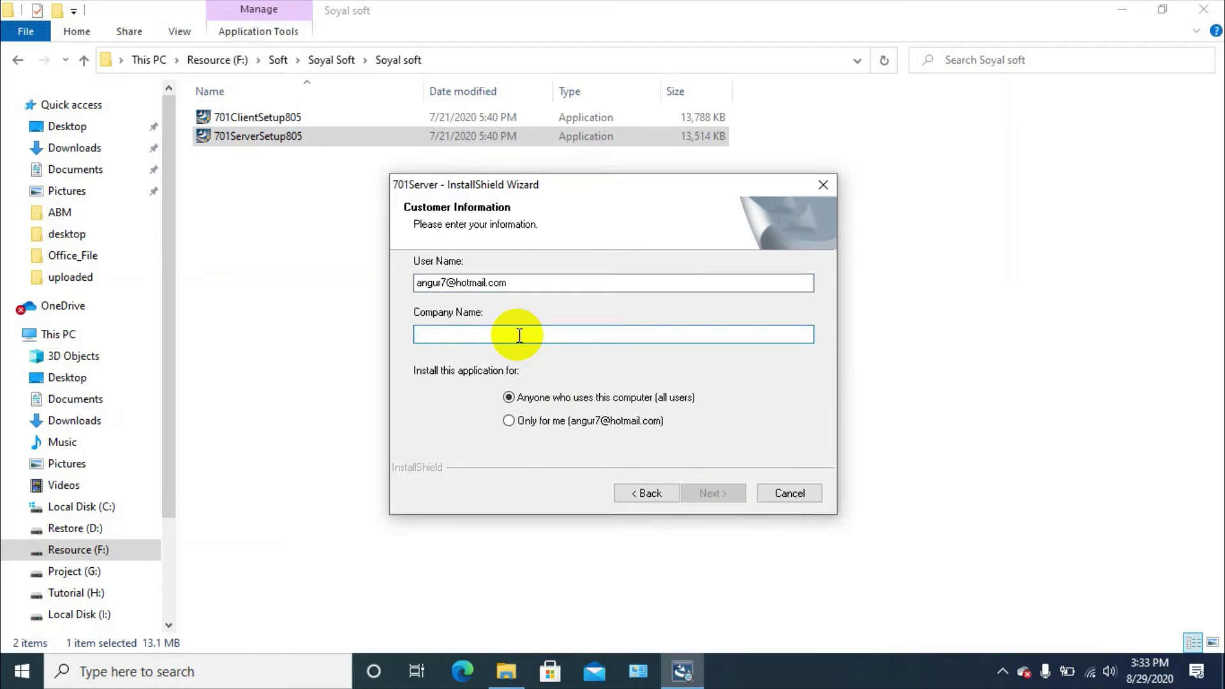
type("nassa")
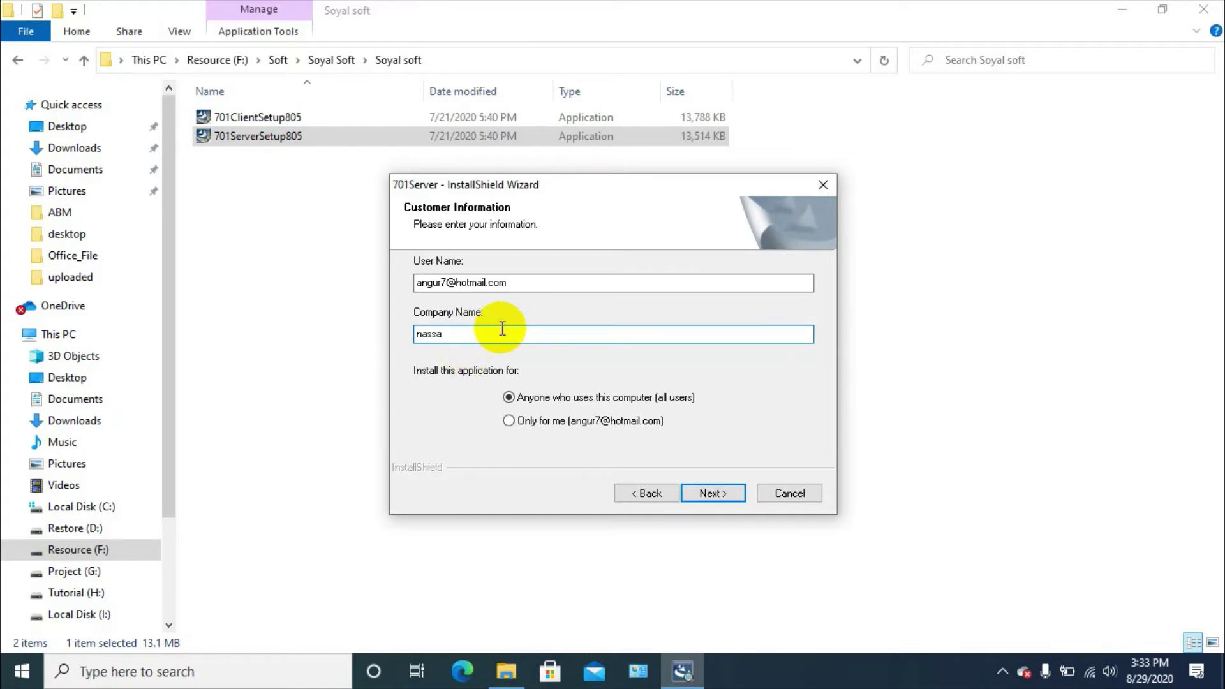
left_click(712, 496)
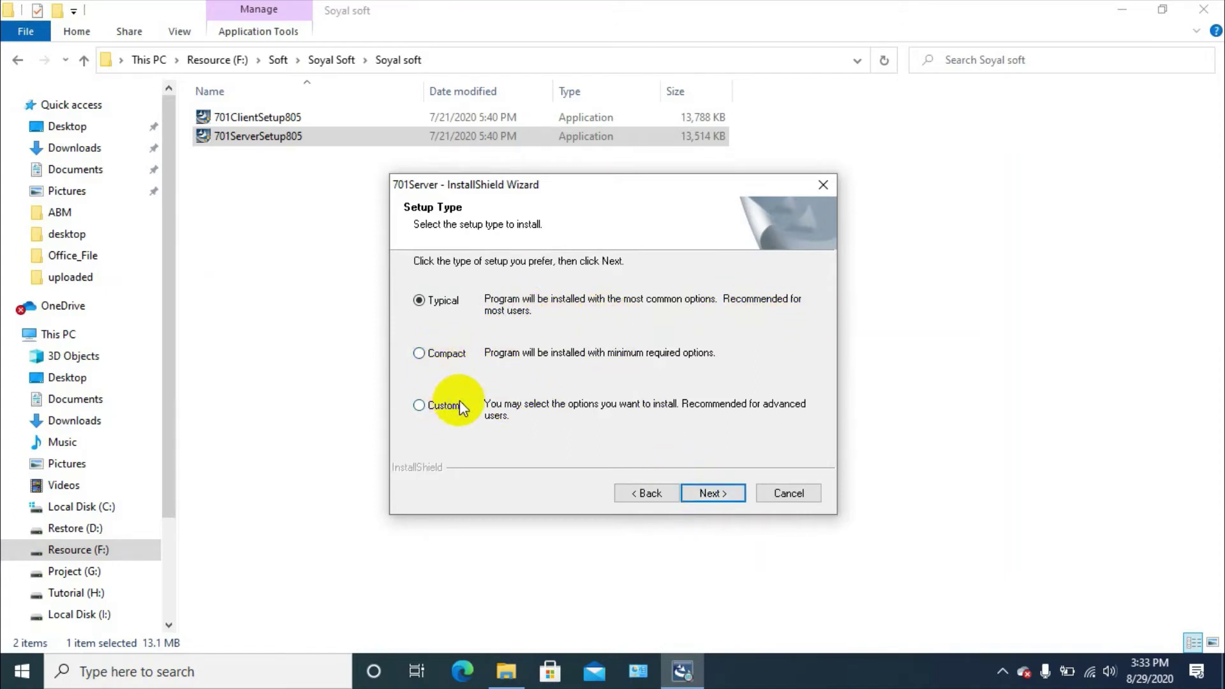
left_click(710, 493)
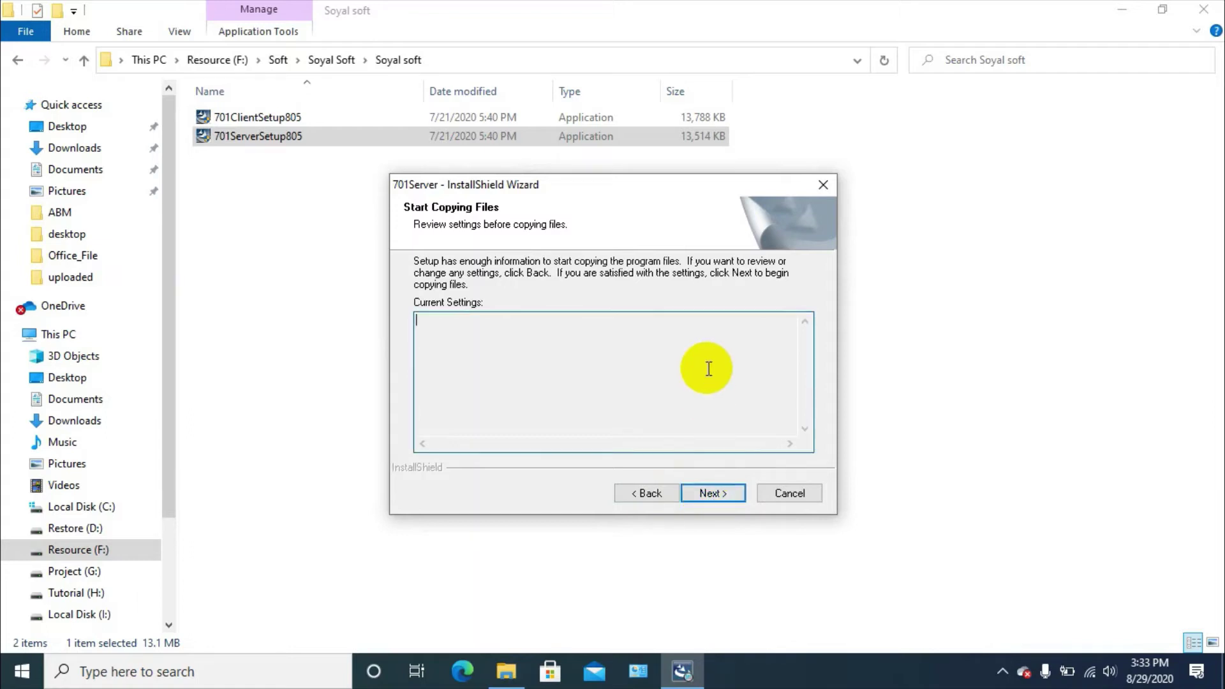
Finish the 701Server installation, close the Soyal soft folder window and refresh the desktop
left_click(725, 495)
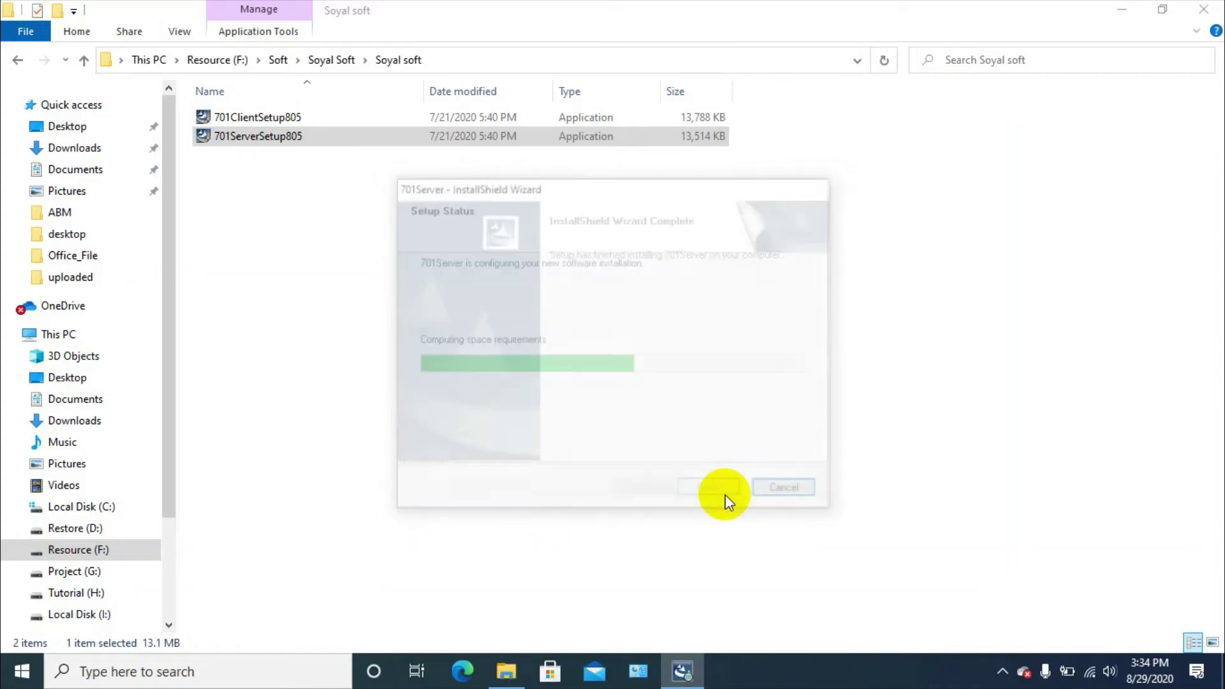
left_click(702, 497)
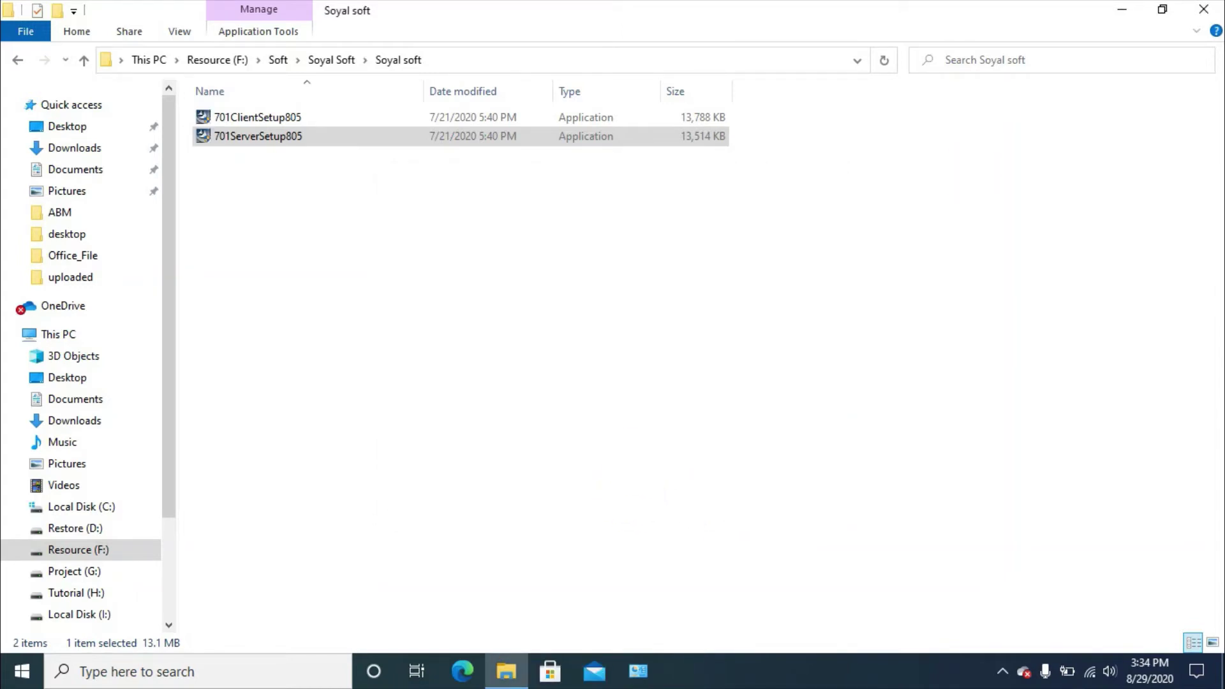
left_click(1218, 9)
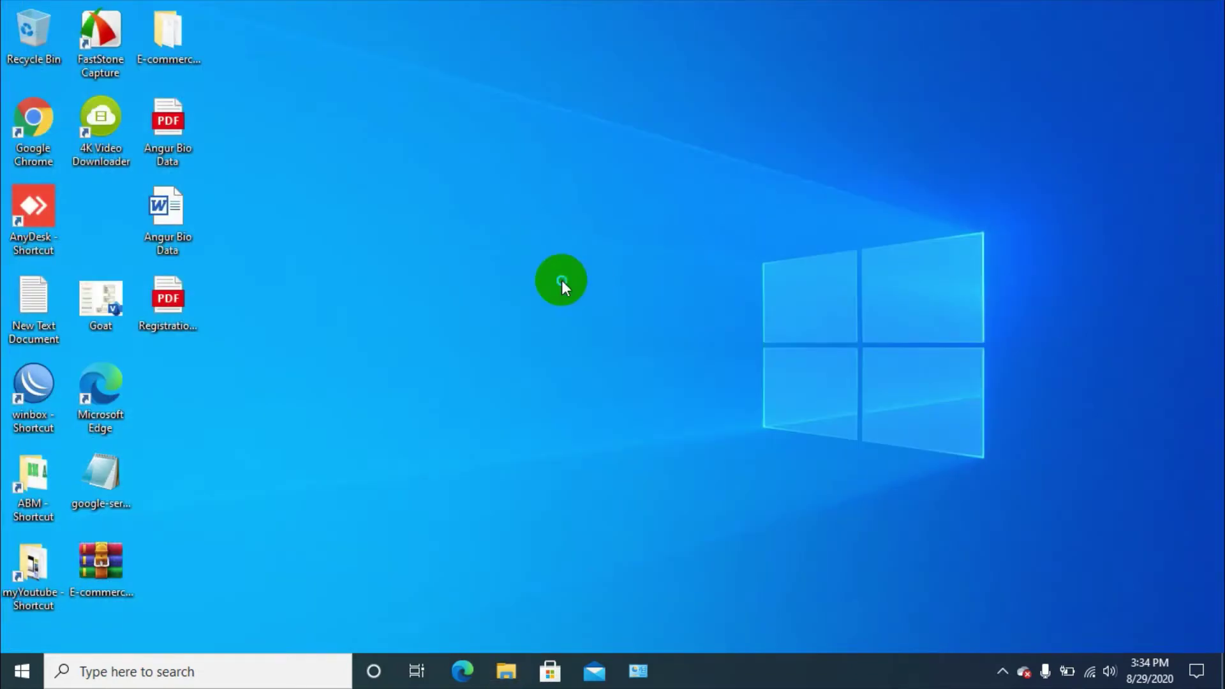
right_click(562, 281)
left_click(618, 333)
right_click(495, 278)
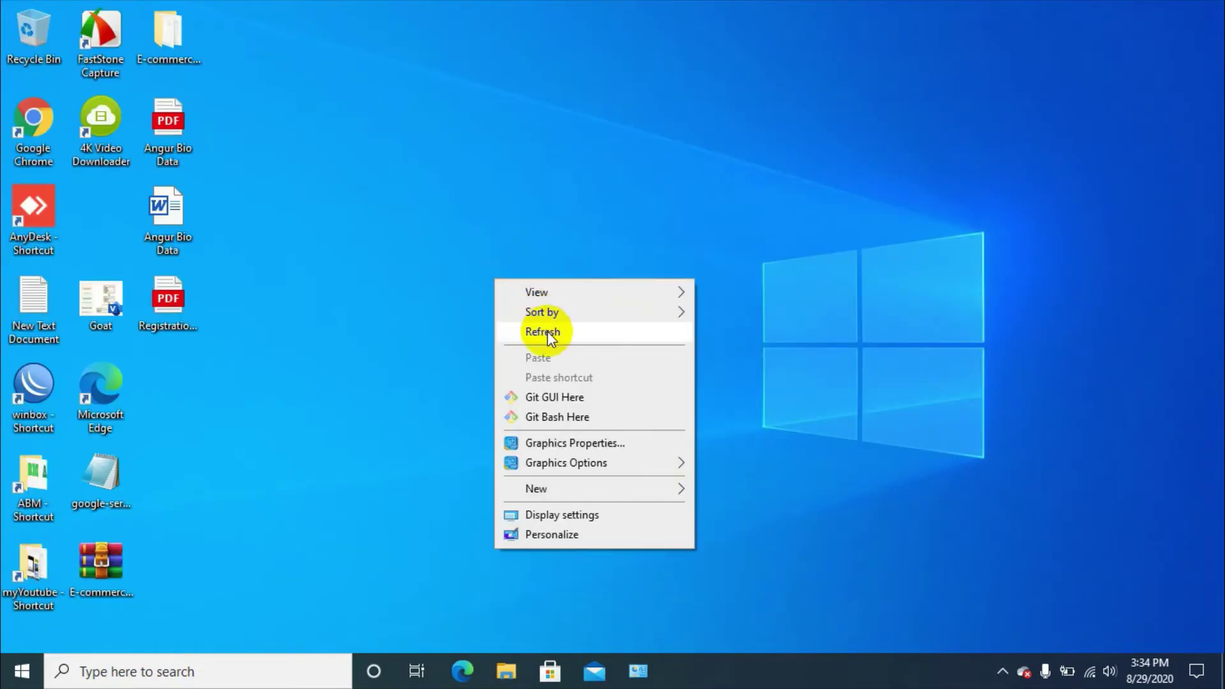
left_click(547, 332)
Launch 701Server from Recently added in the Start menu
left_click(1002, 672)
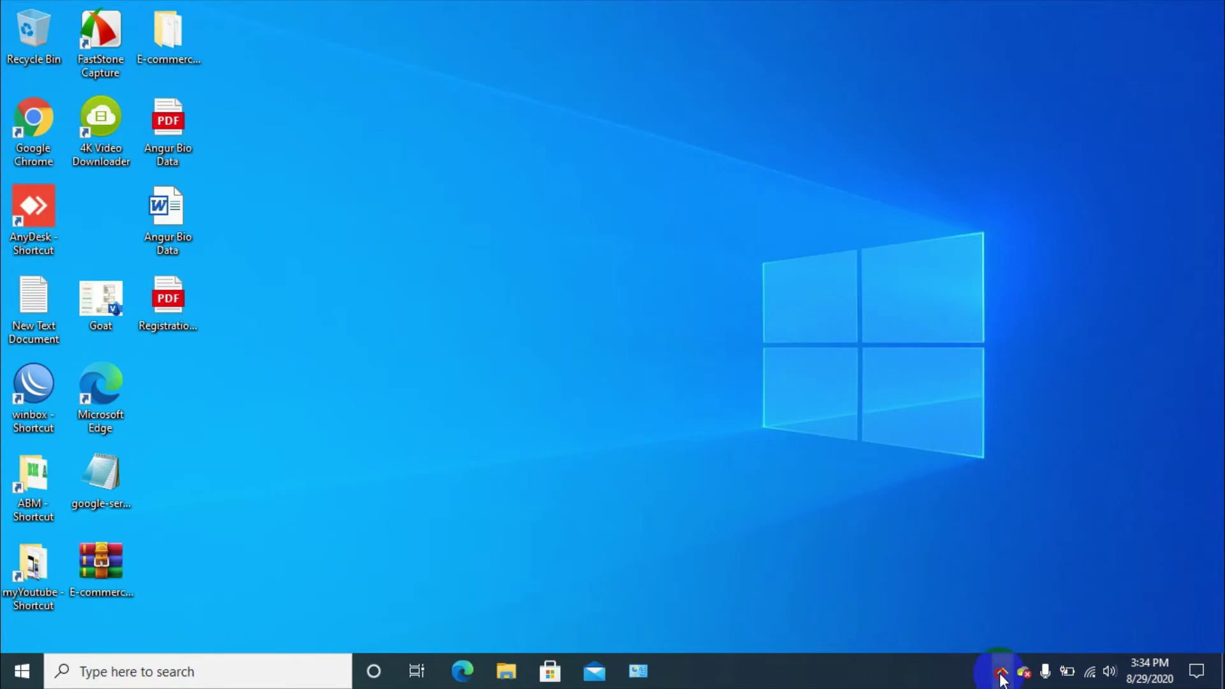
left_click(873, 590)
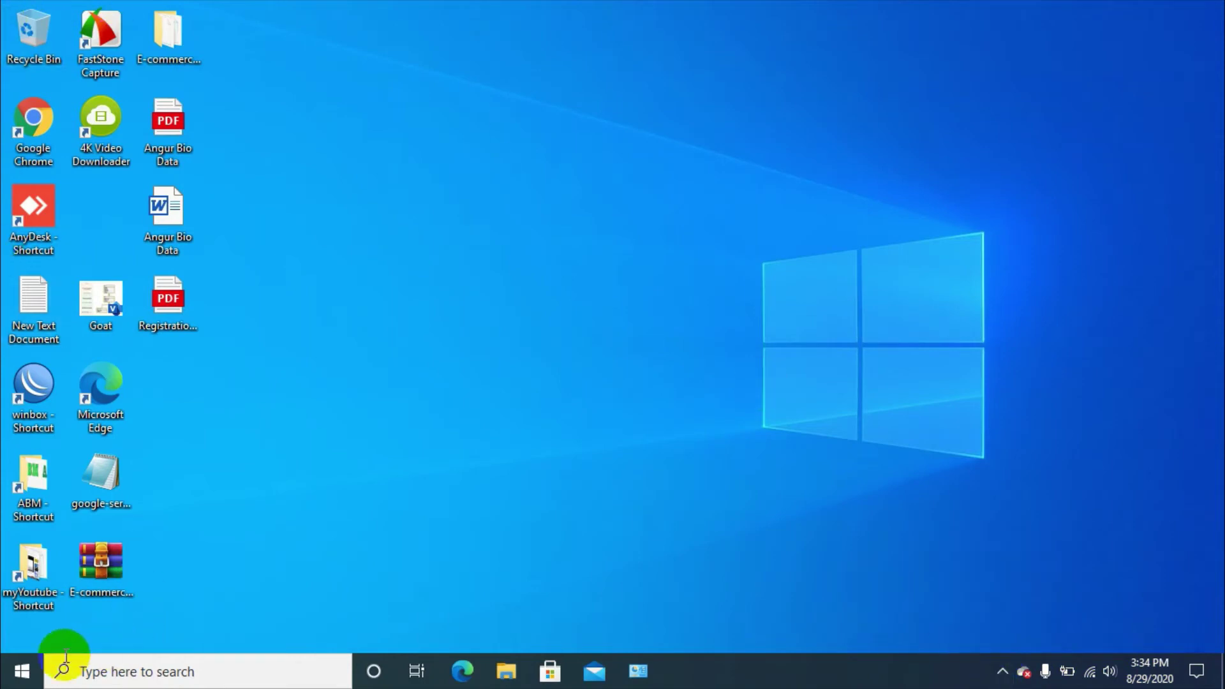
left_click(29, 671)
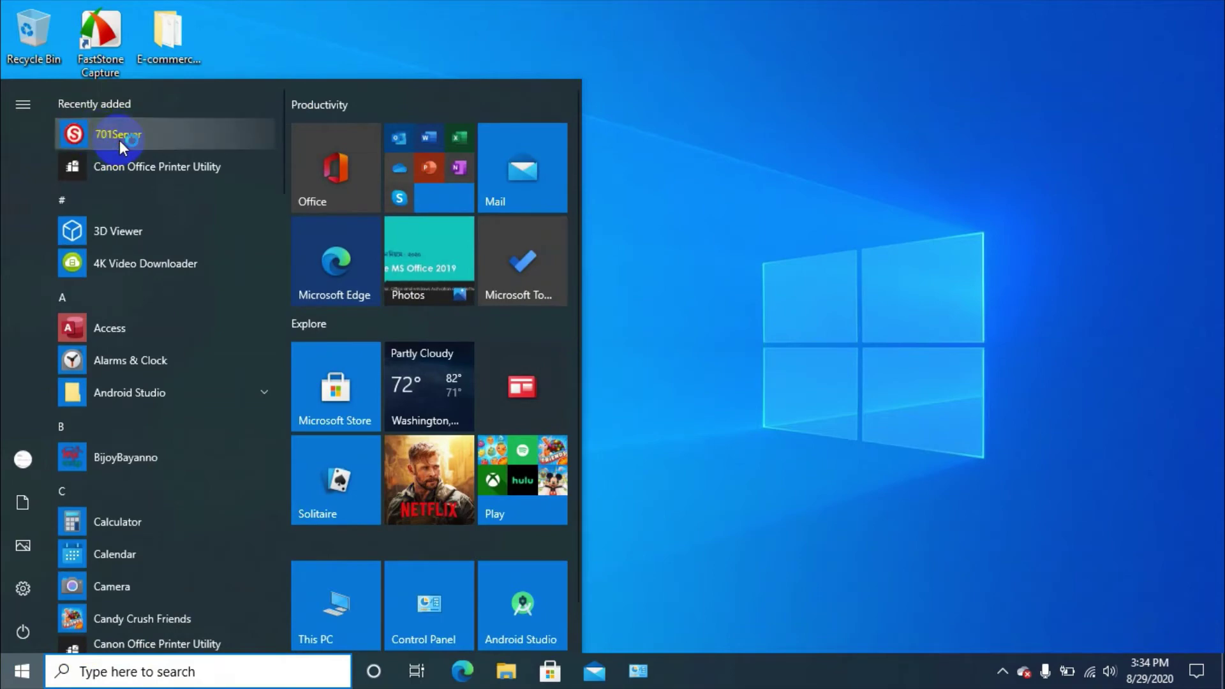
left_click(120, 140)
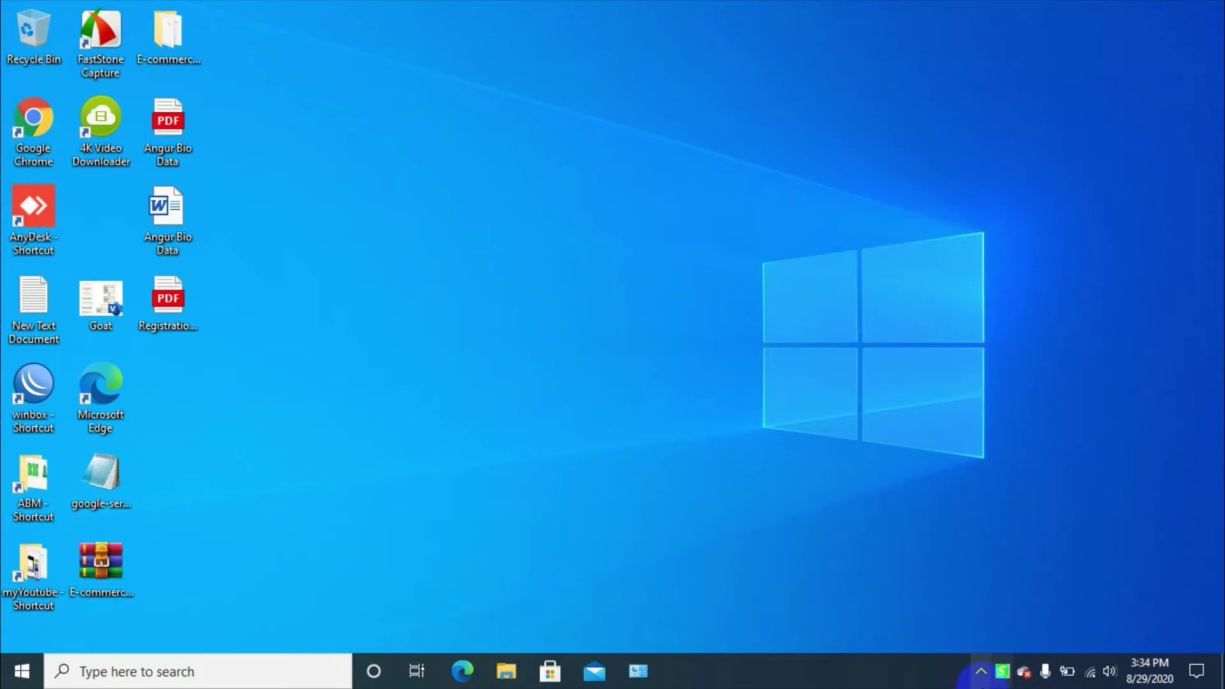
Sign in to 701Server with login name 'supervisor' and the account password
double_click(1003, 673)
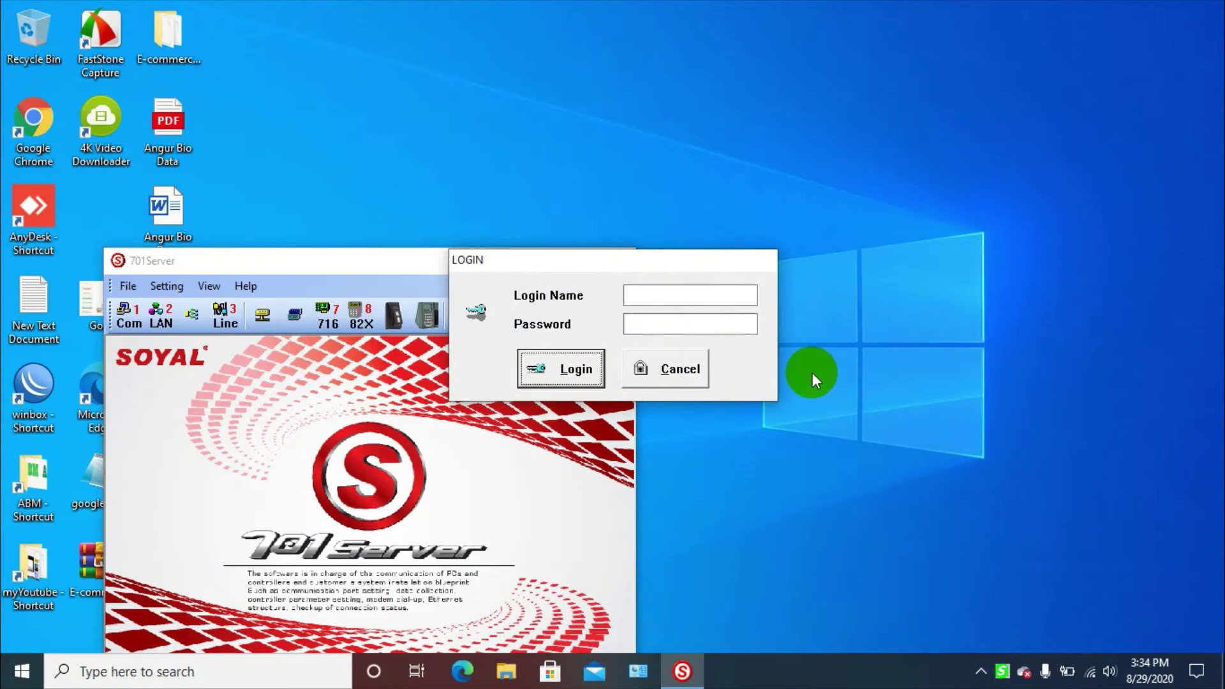
left_click(707, 295)
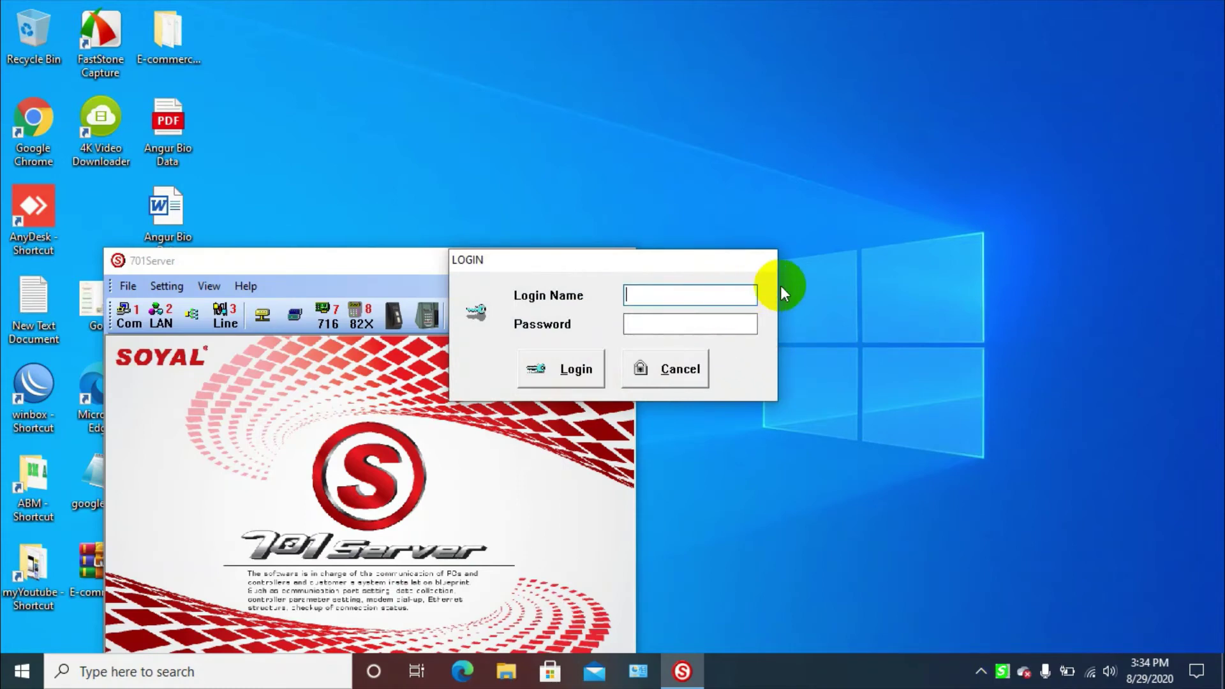
type("supervisor")
double_click(678, 294)
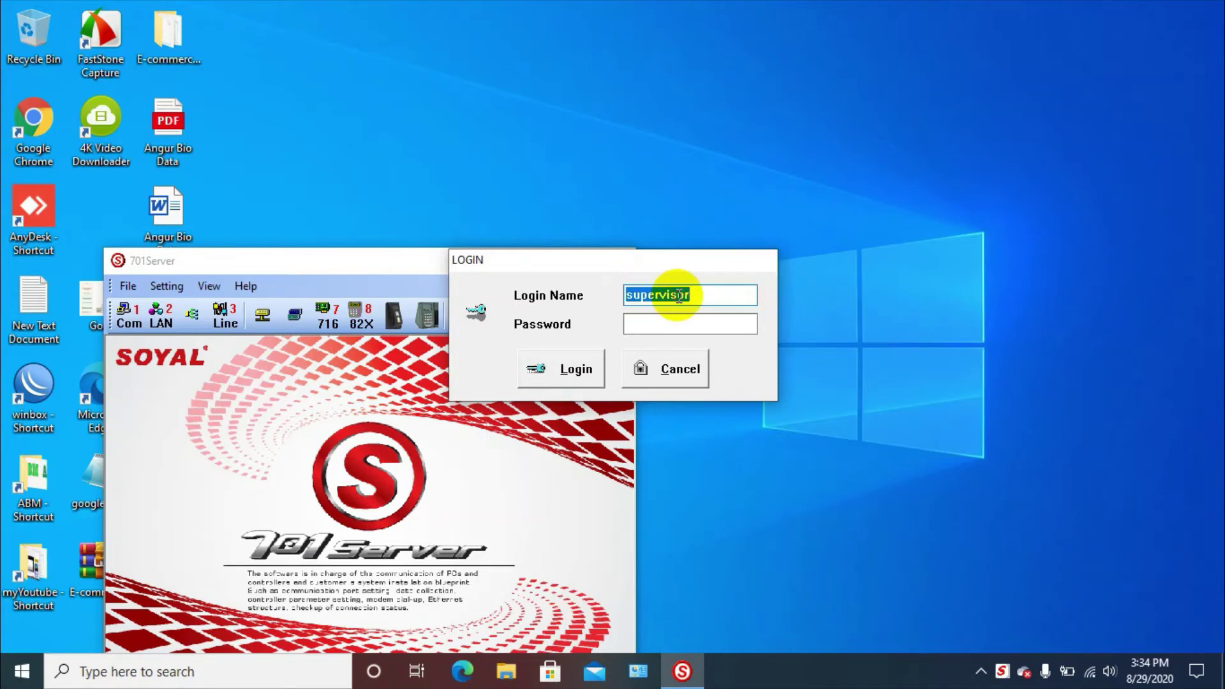
left_click(661, 321)
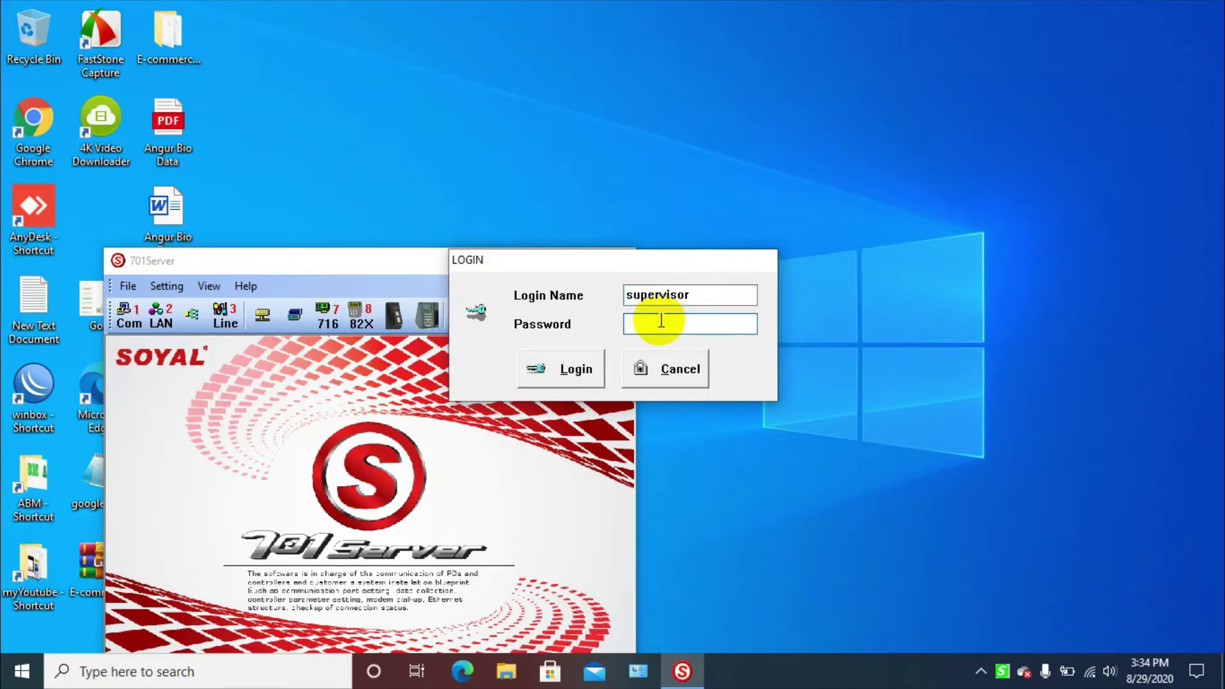
key("ctrl+v")
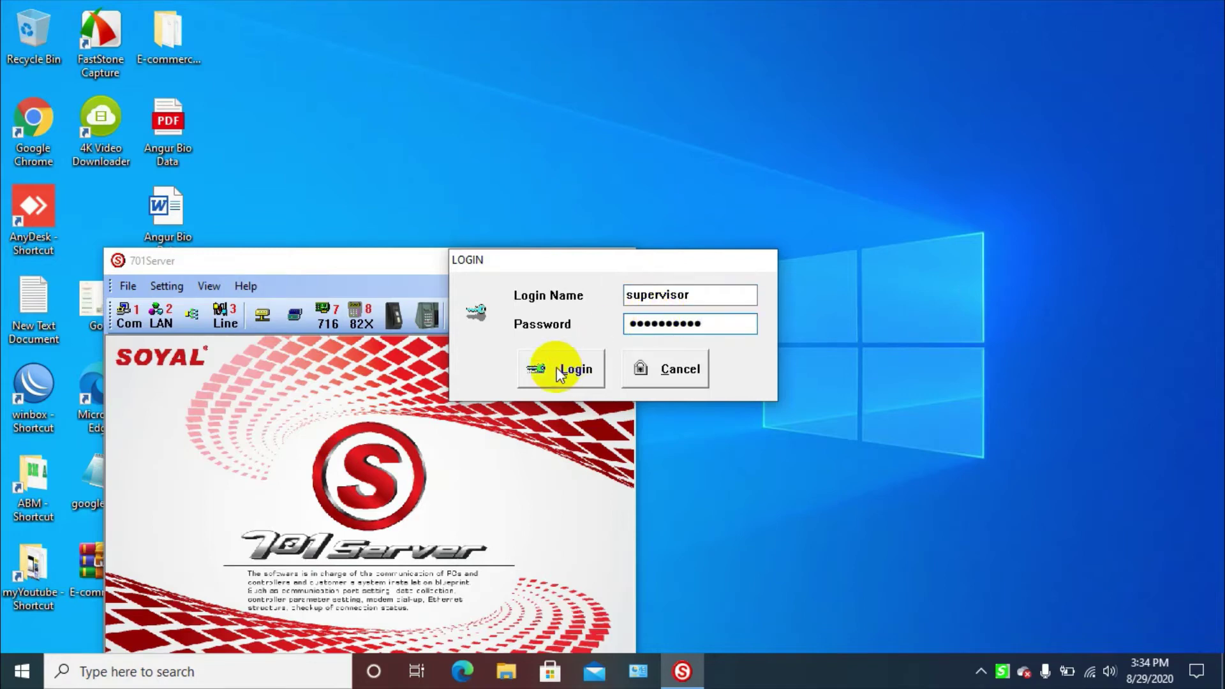
left_click(567, 375)
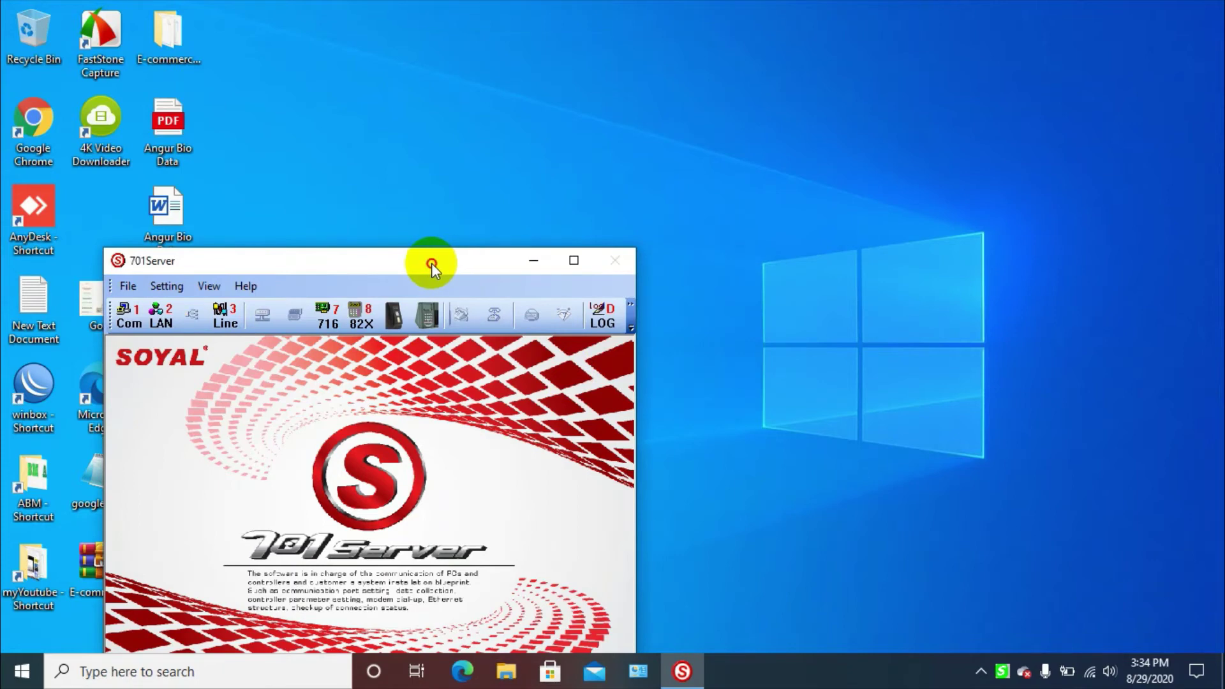
Keep the controller connection on COM:4 with 1000ms event polling after briefly trying TCP/IP Only
left_click_drag(431, 263, 757, 101)
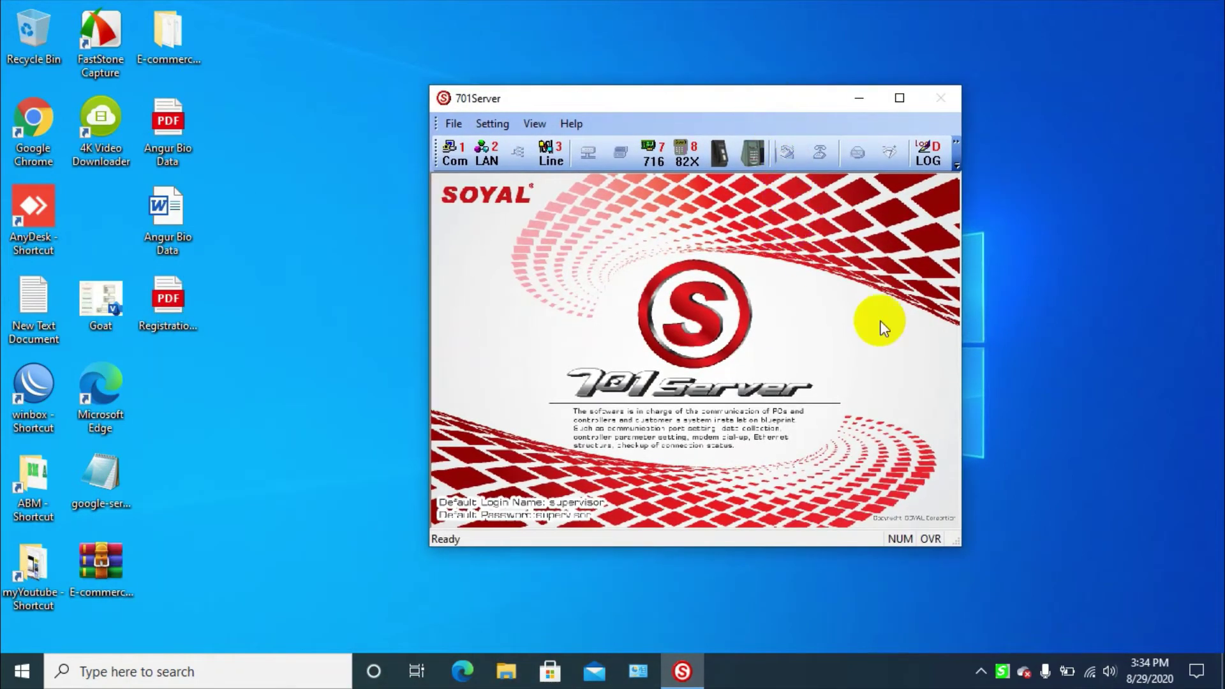
left_click(449, 155)
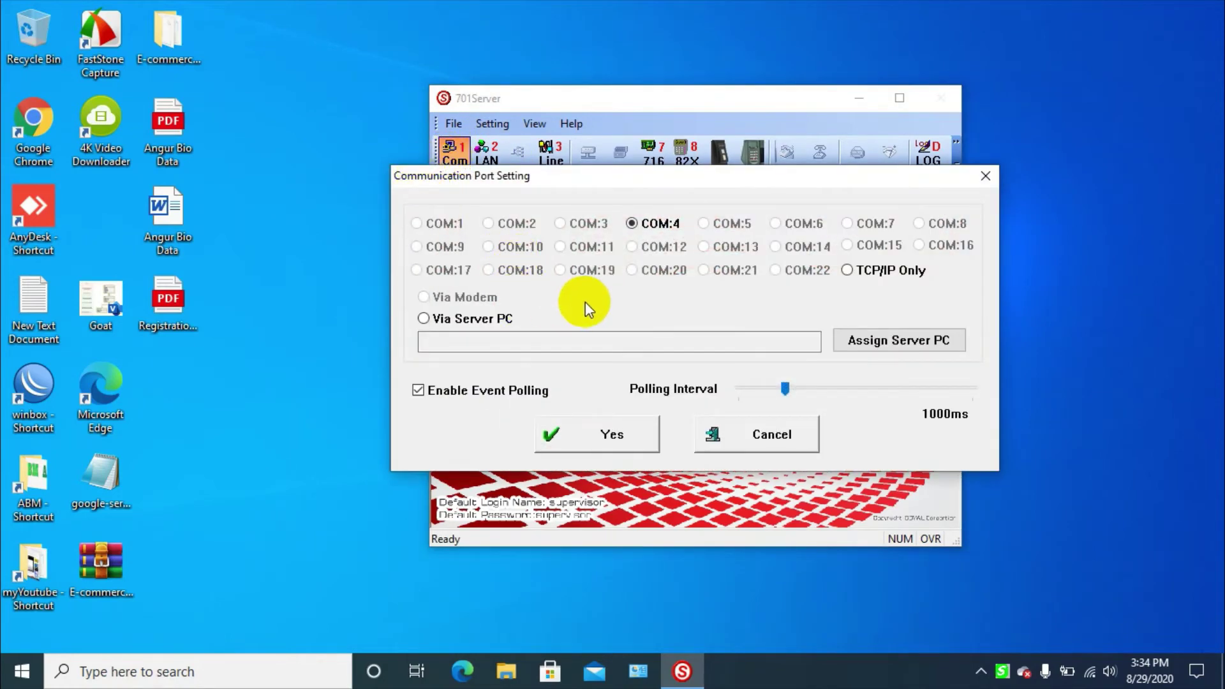
left_click(632, 224)
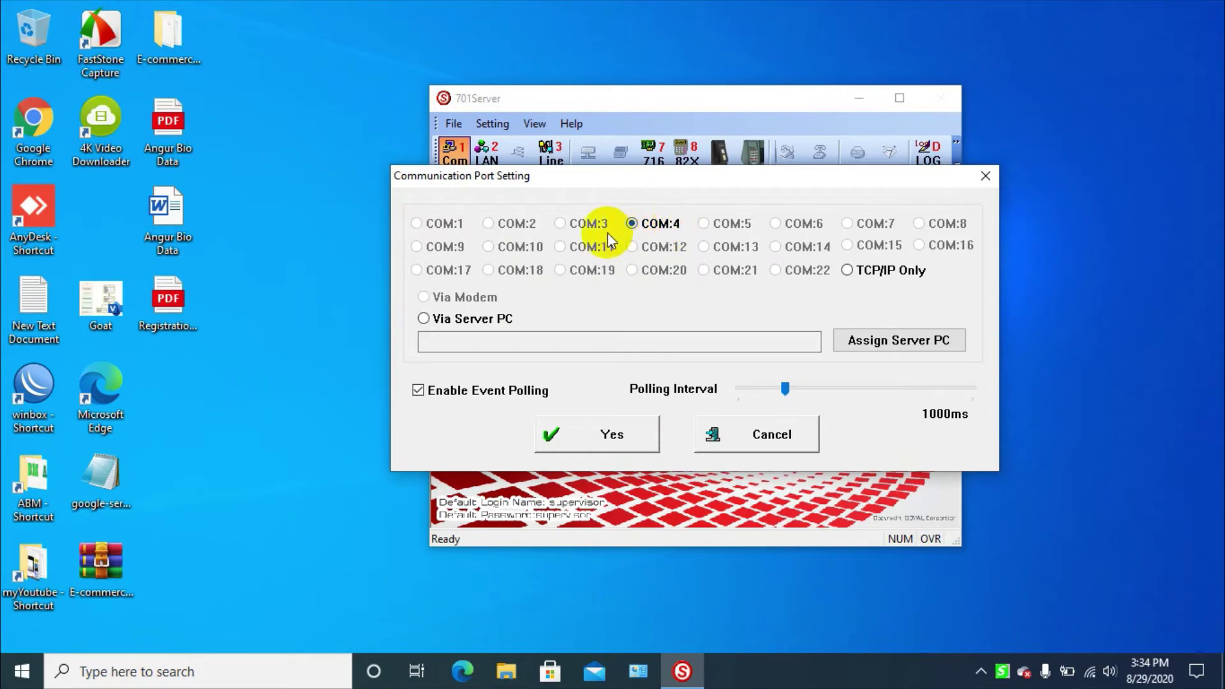
left_click(610, 434)
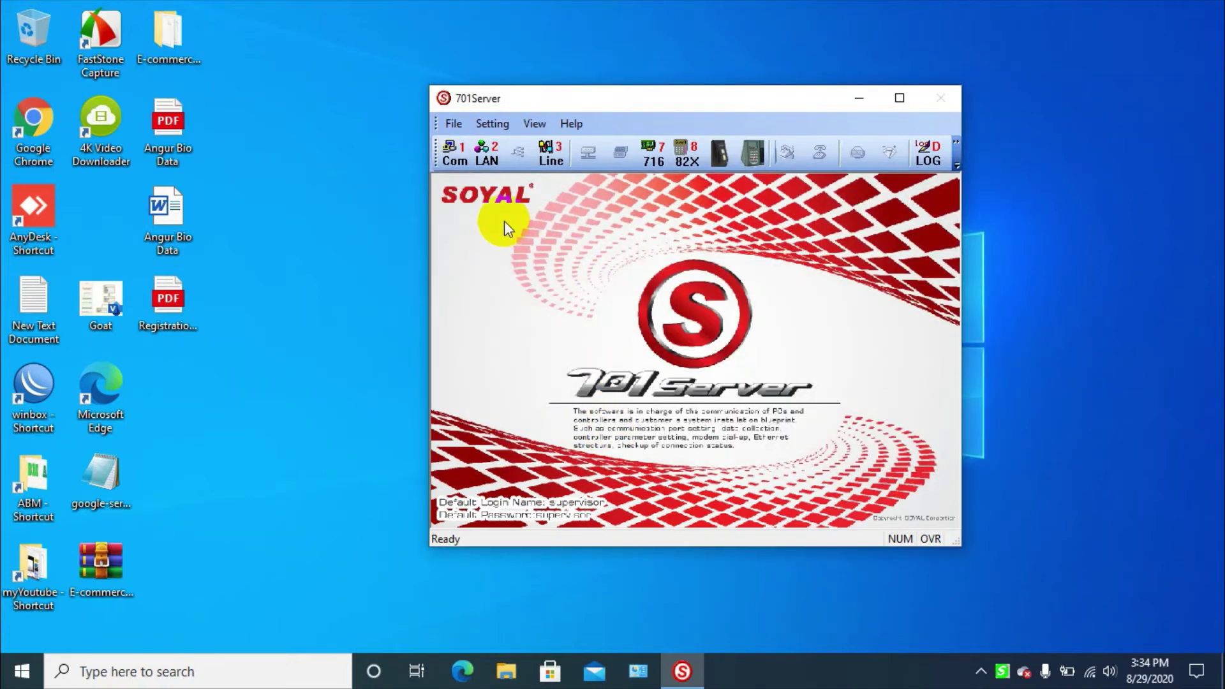
left_click(457, 166)
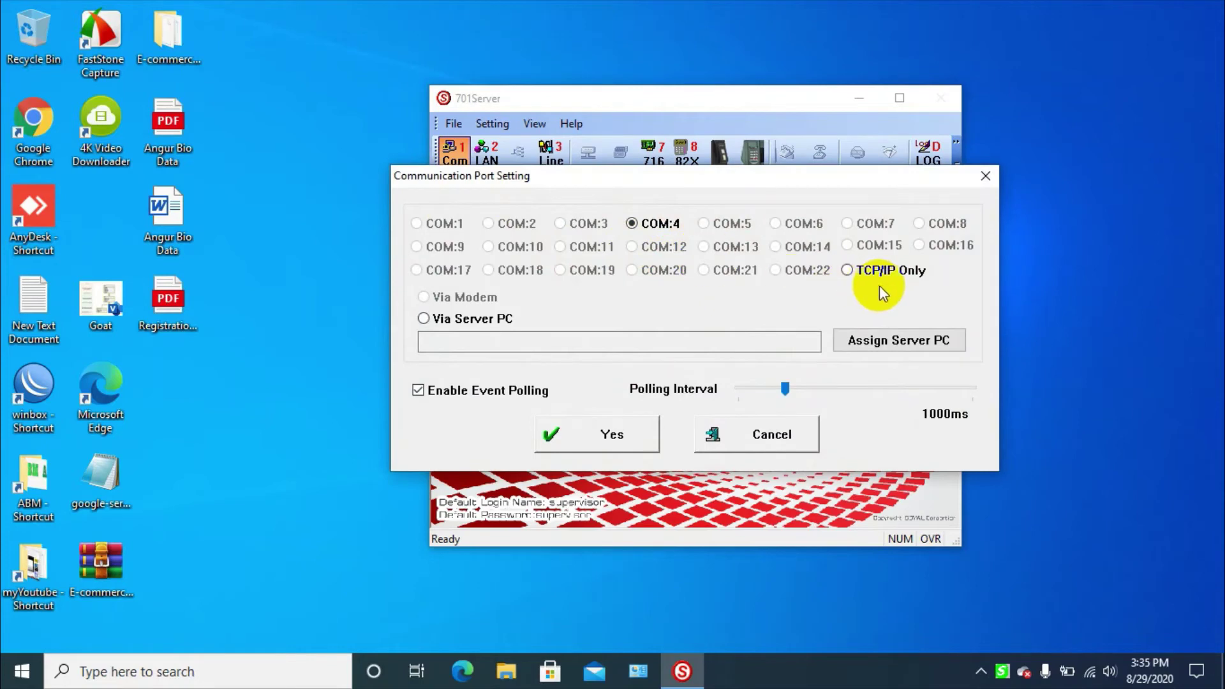
left_click(849, 273)
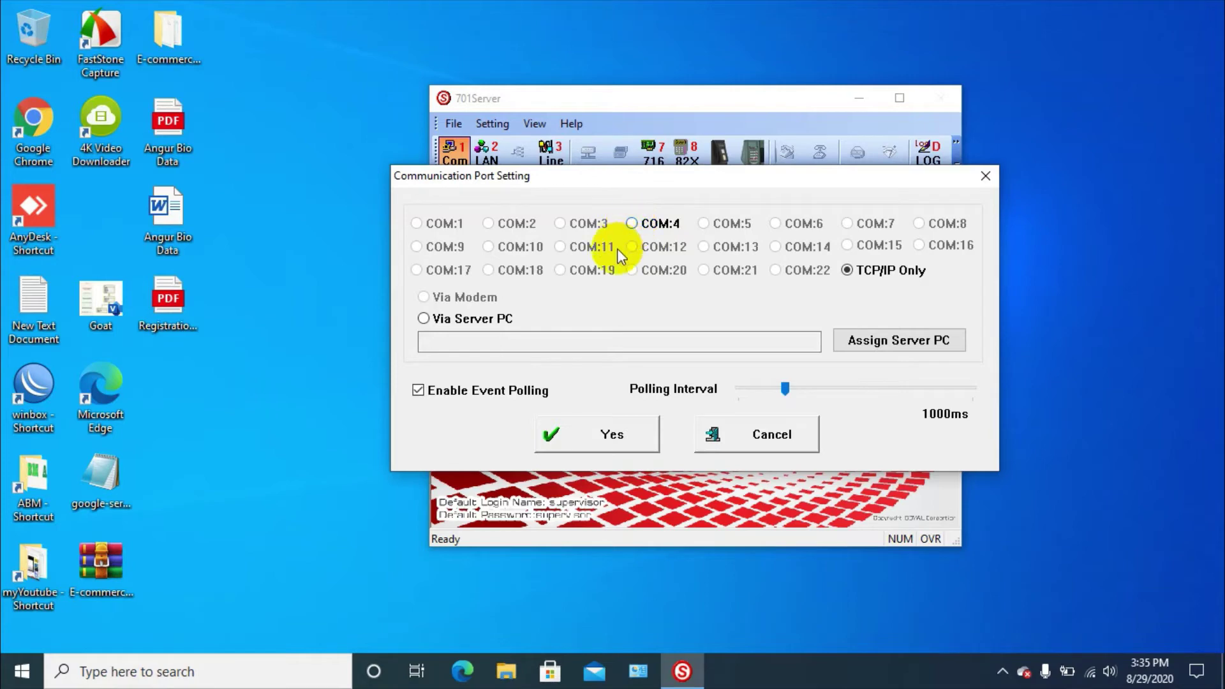
left_click(632, 224)
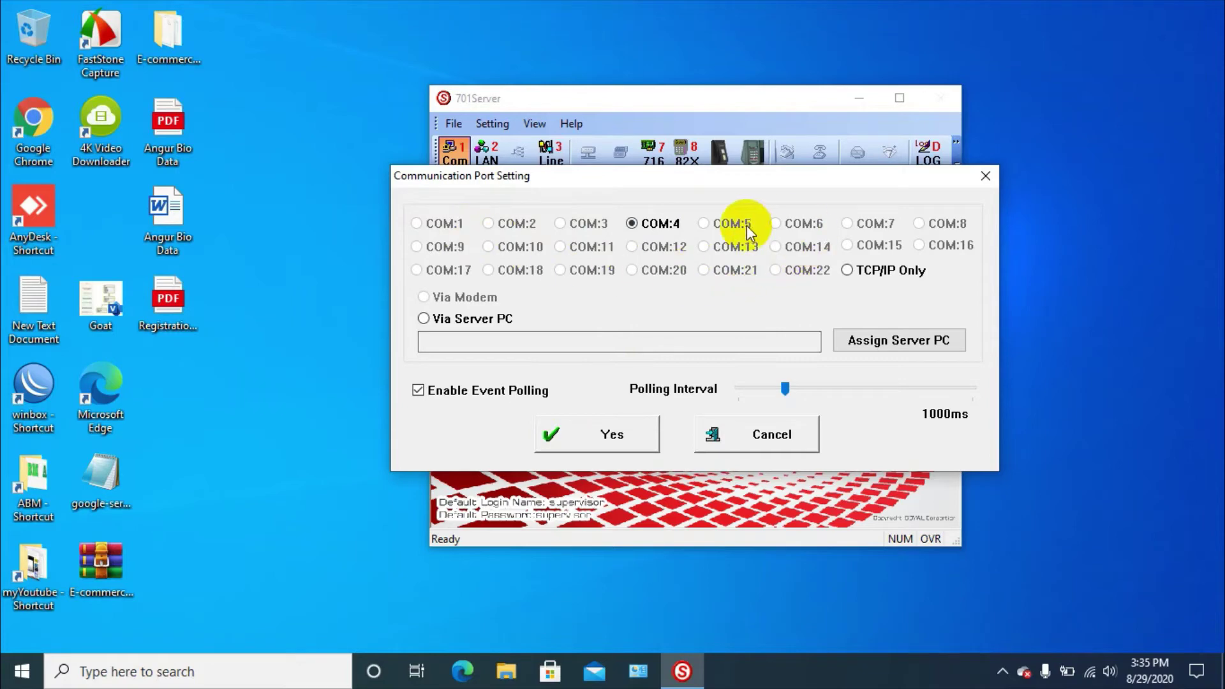
left_click(632, 440)
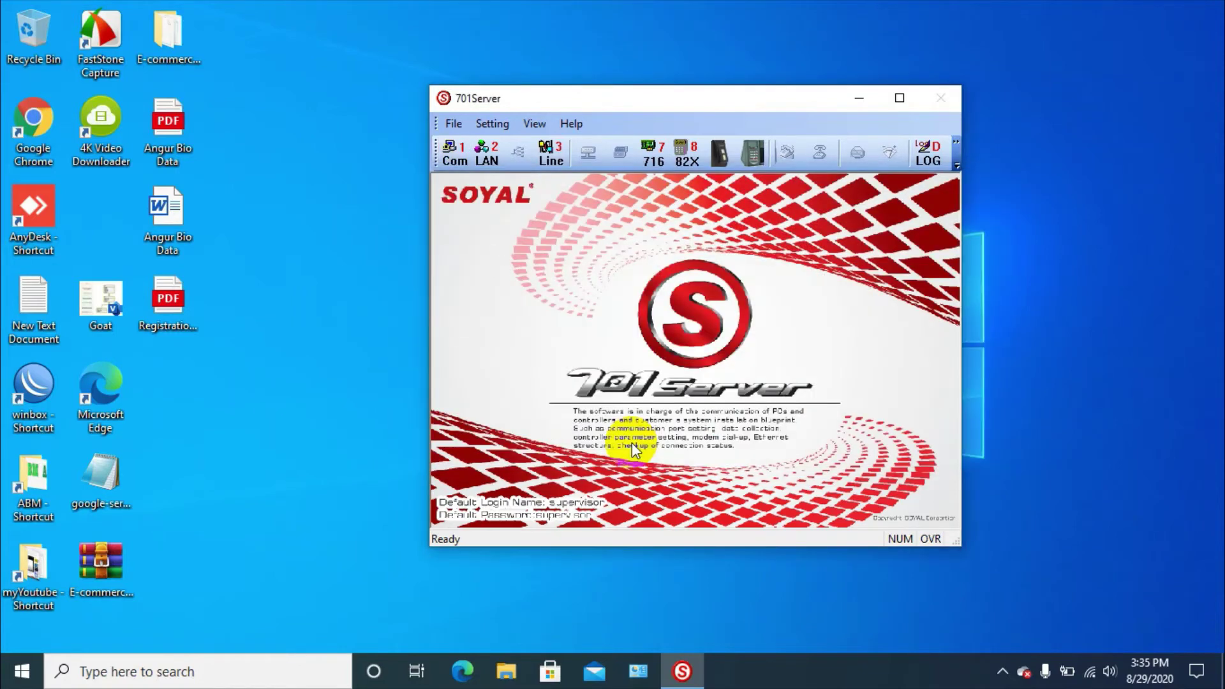
Enable polling node 001 as a 727H Old controller on LAN base AR-7xx/8xxE and confirm
left_click(497, 162)
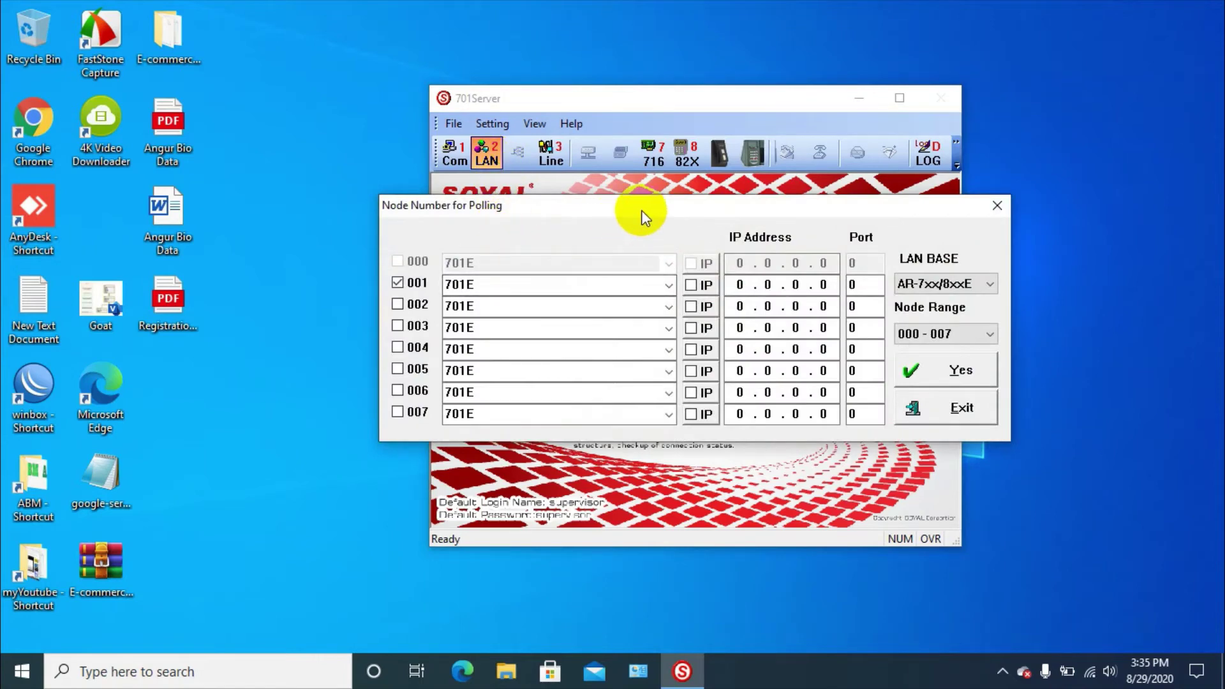
left_click_drag(642, 209, 644, 99)
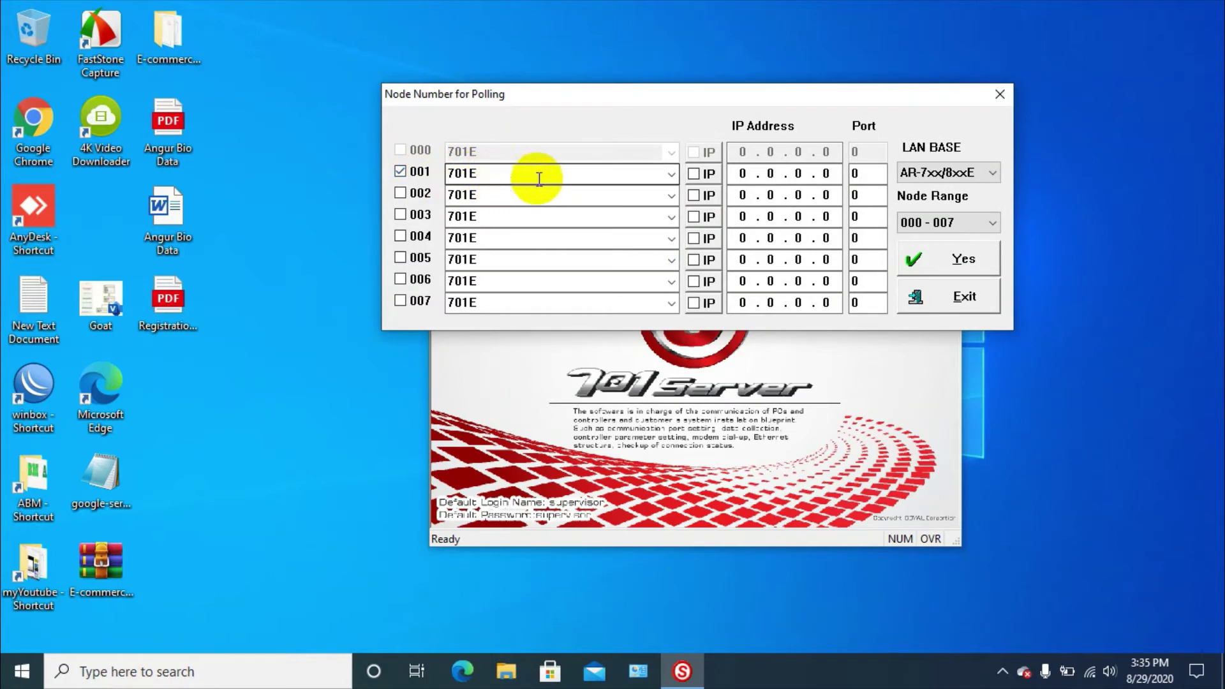
left_click(673, 176)
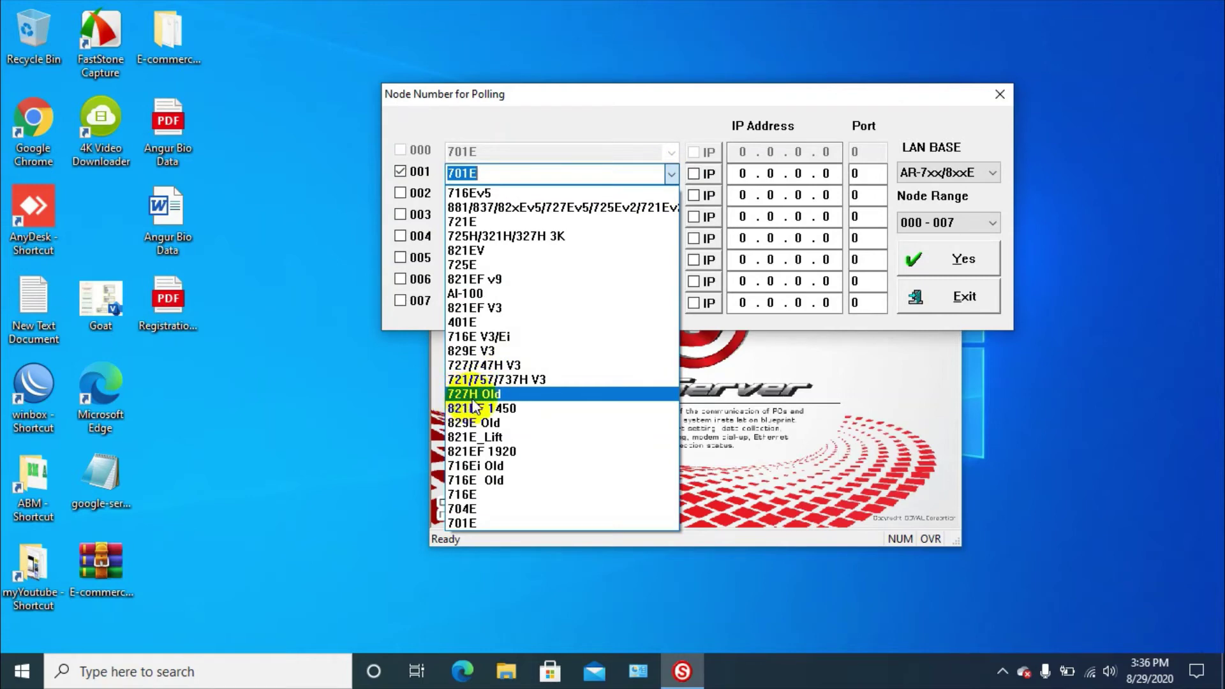
left_click(511, 393)
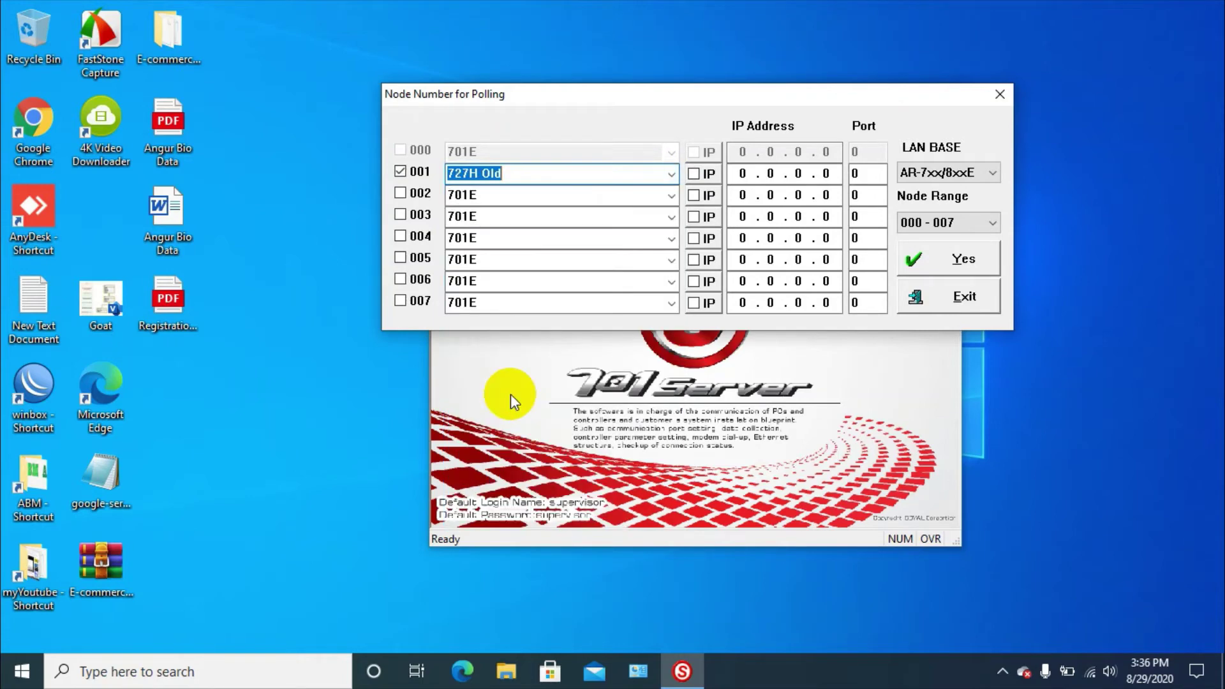
left_click(993, 175)
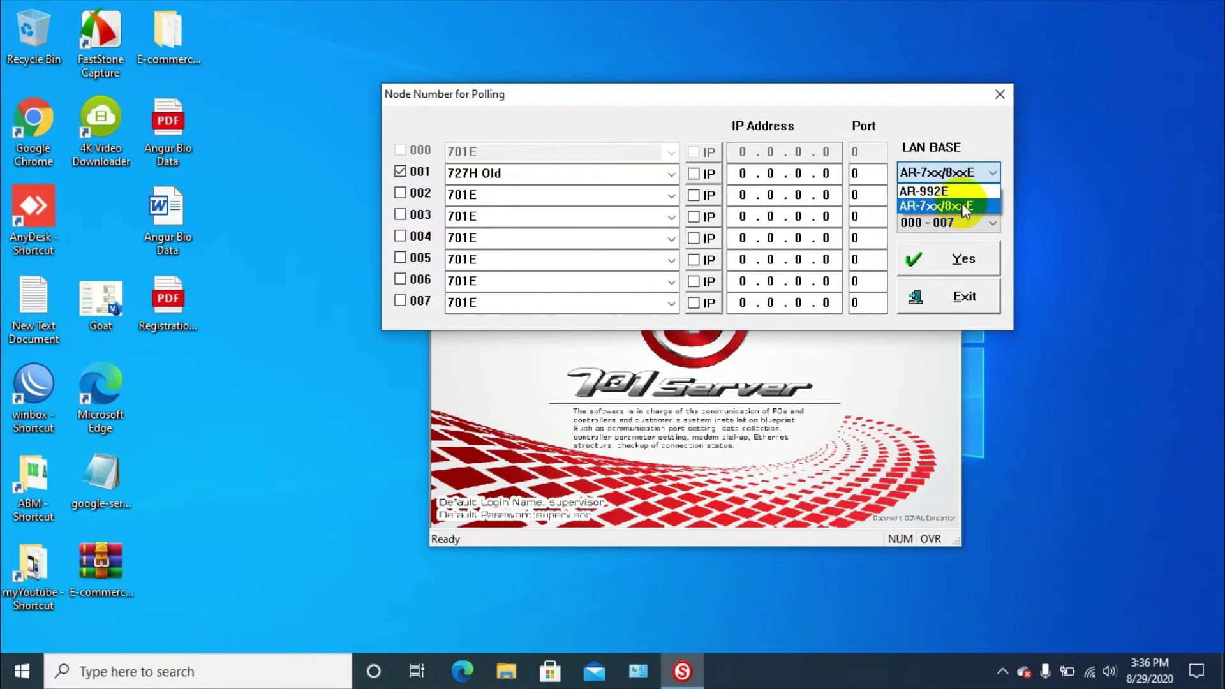
left_click(992, 206)
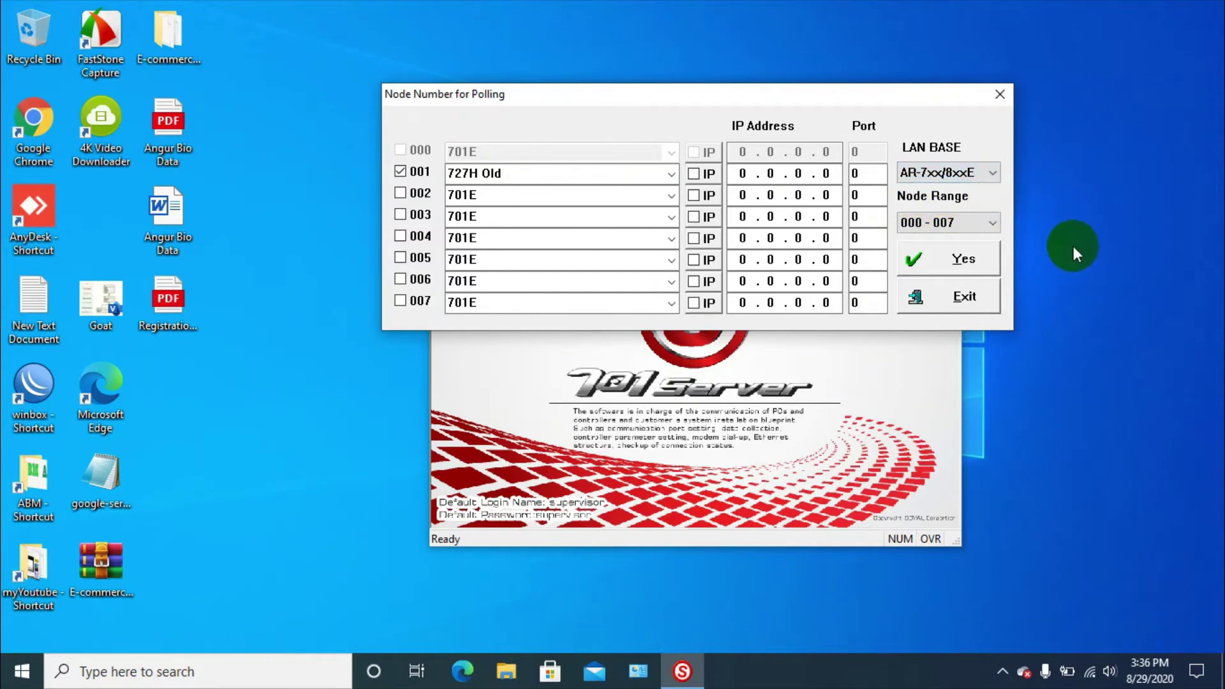
left_click(950, 259)
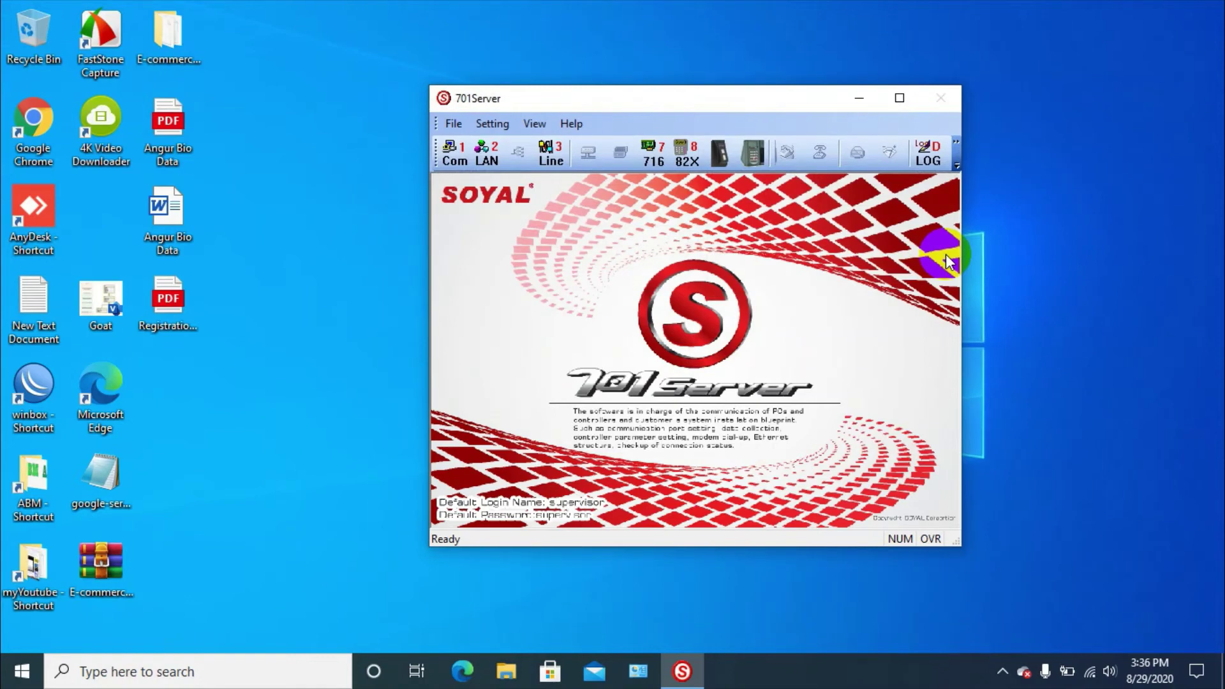
left_click(550, 160)
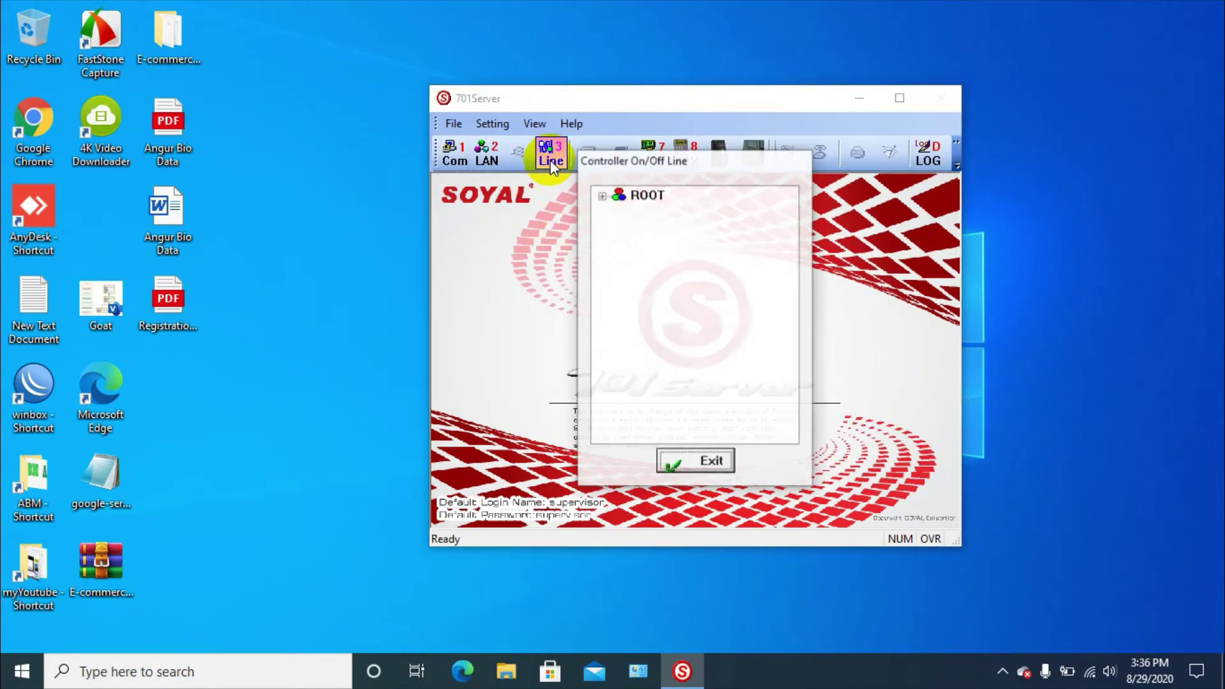
left_click(603, 197)
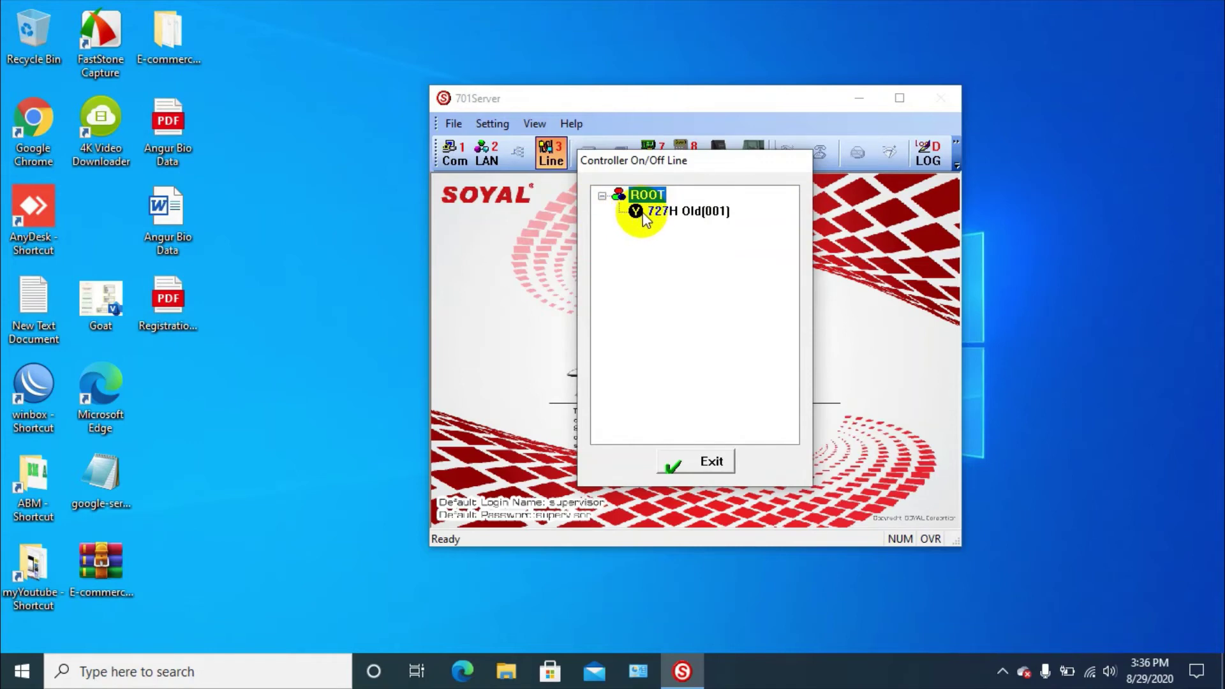
left_click(720, 461)
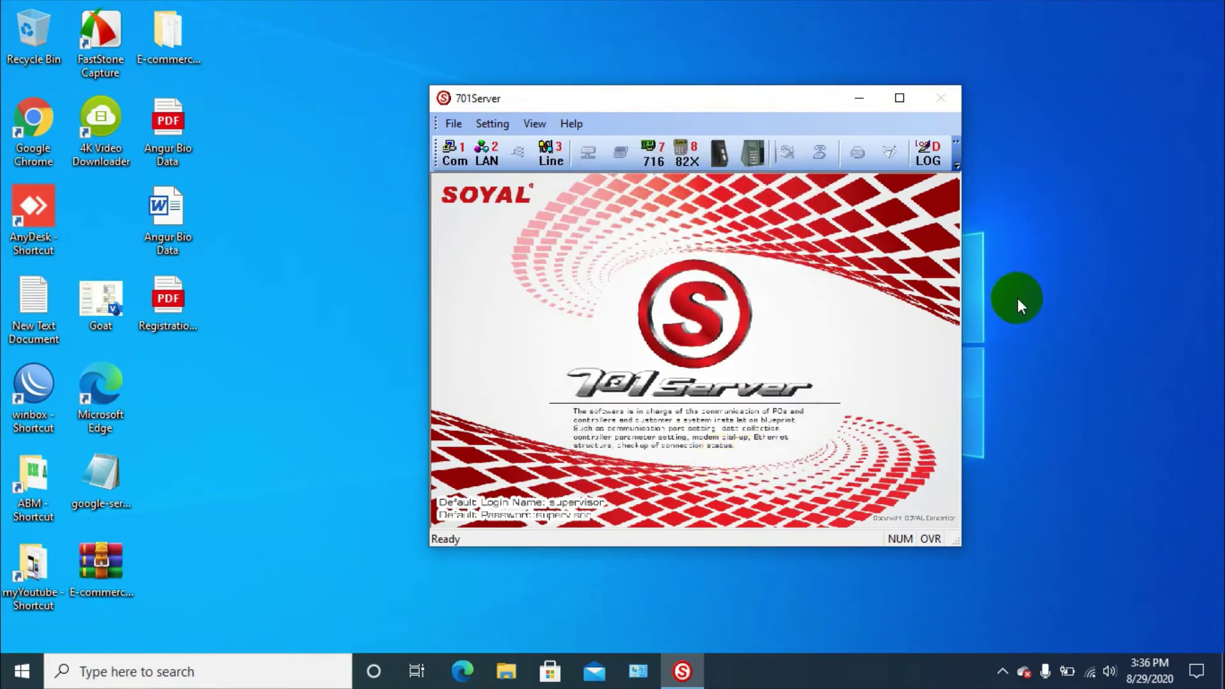
Switch the communication port connection to TCP/IP only and confirm it
left_click(1004, 671)
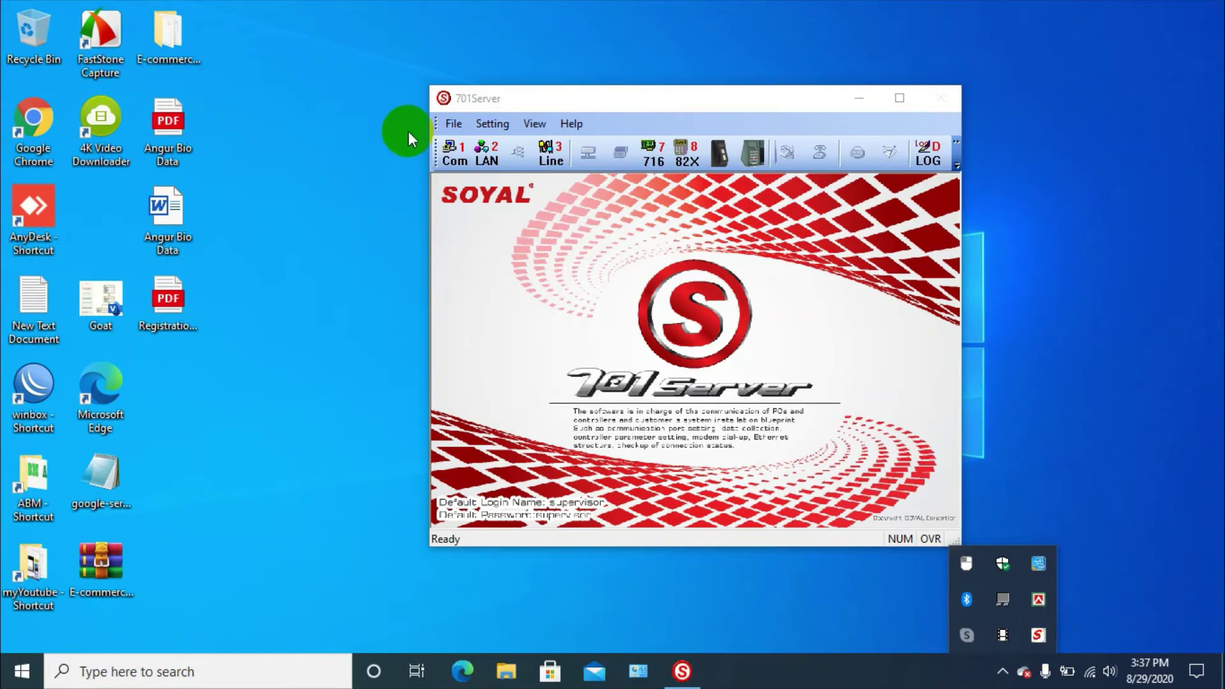
left_click(450, 157)
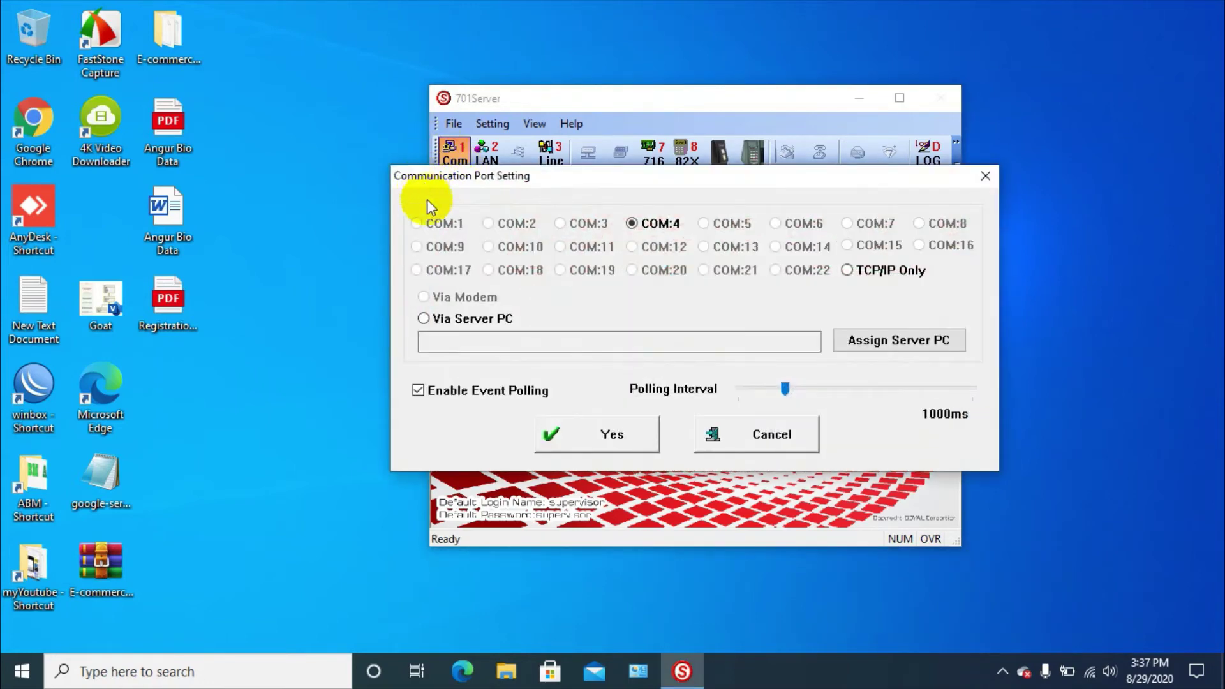
left_click(851, 275)
left_click(628, 434)
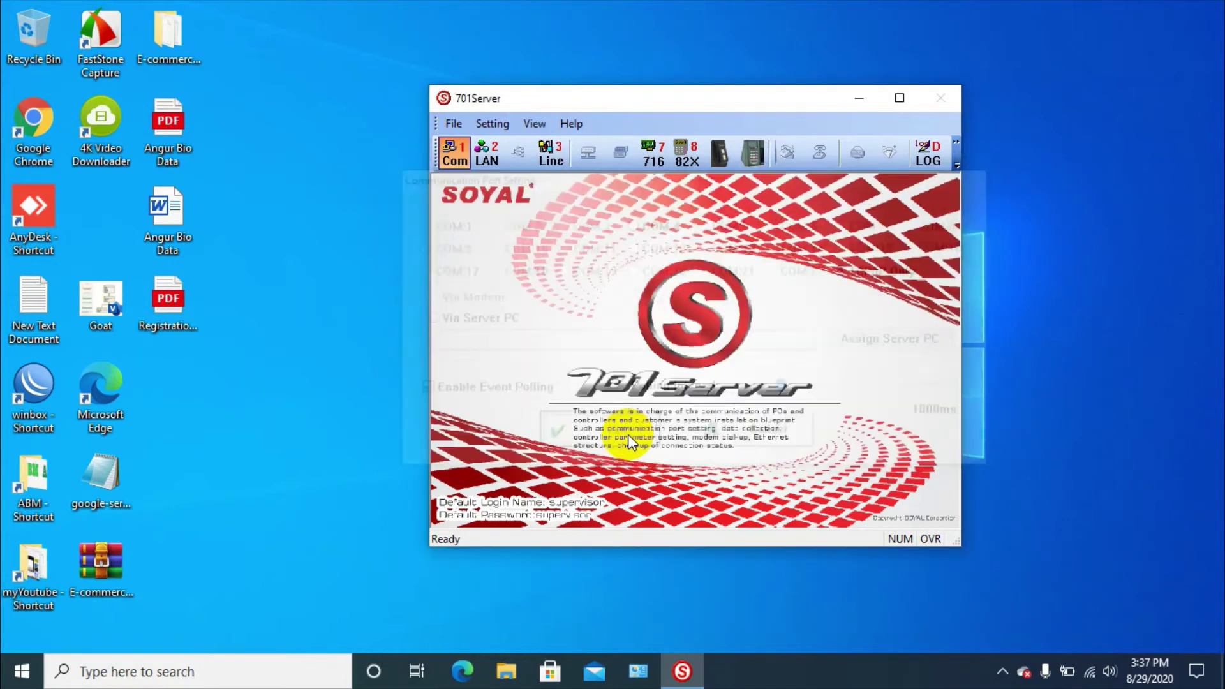
Return the communication port setting to COM:4 and confirm it
left_click(1002, 673)
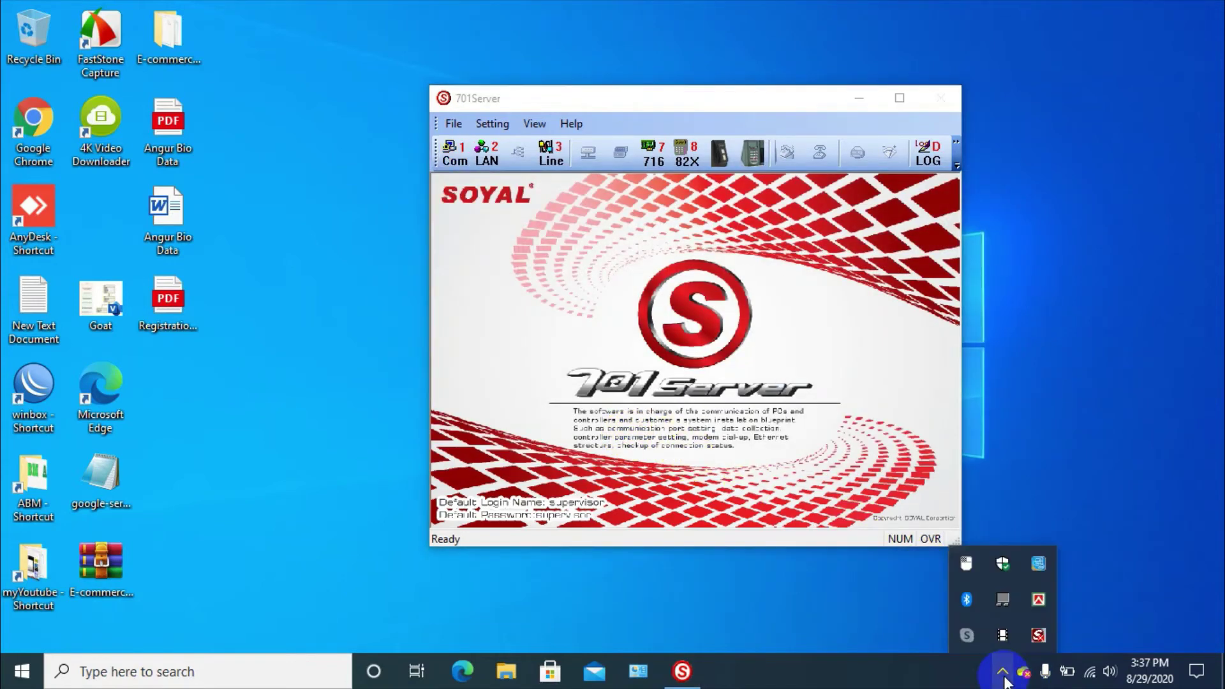
left_click(1039, 635)
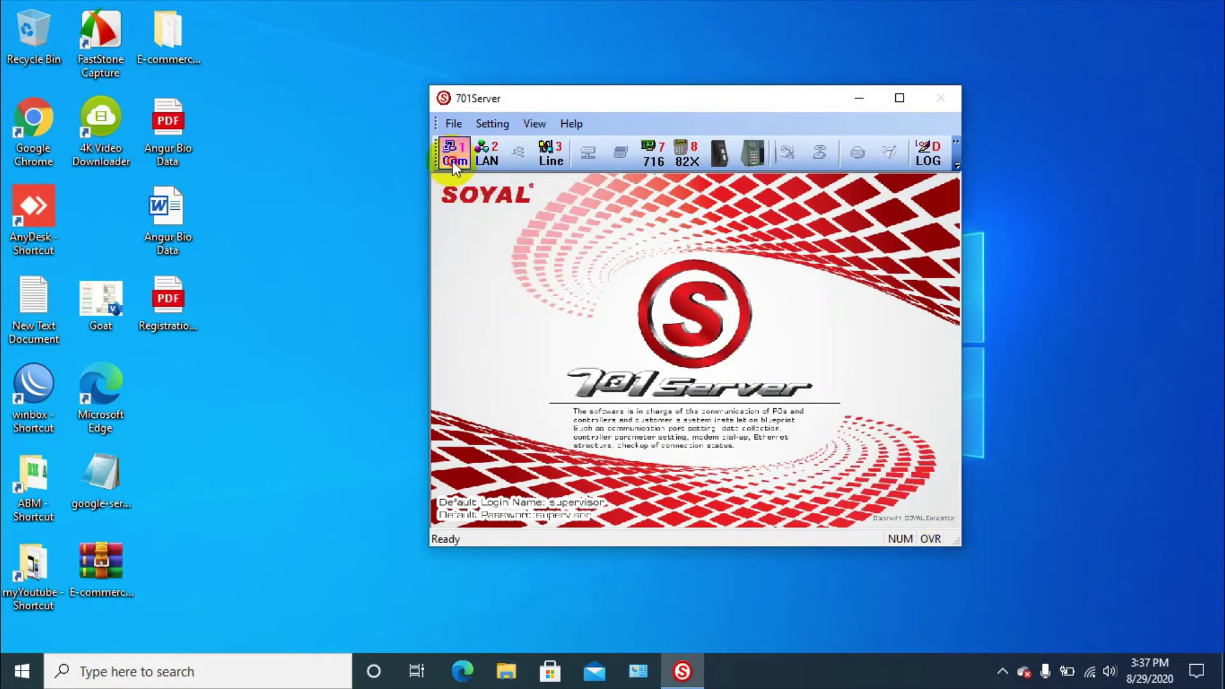
left_click(453, 160)
left_click(632, 223)
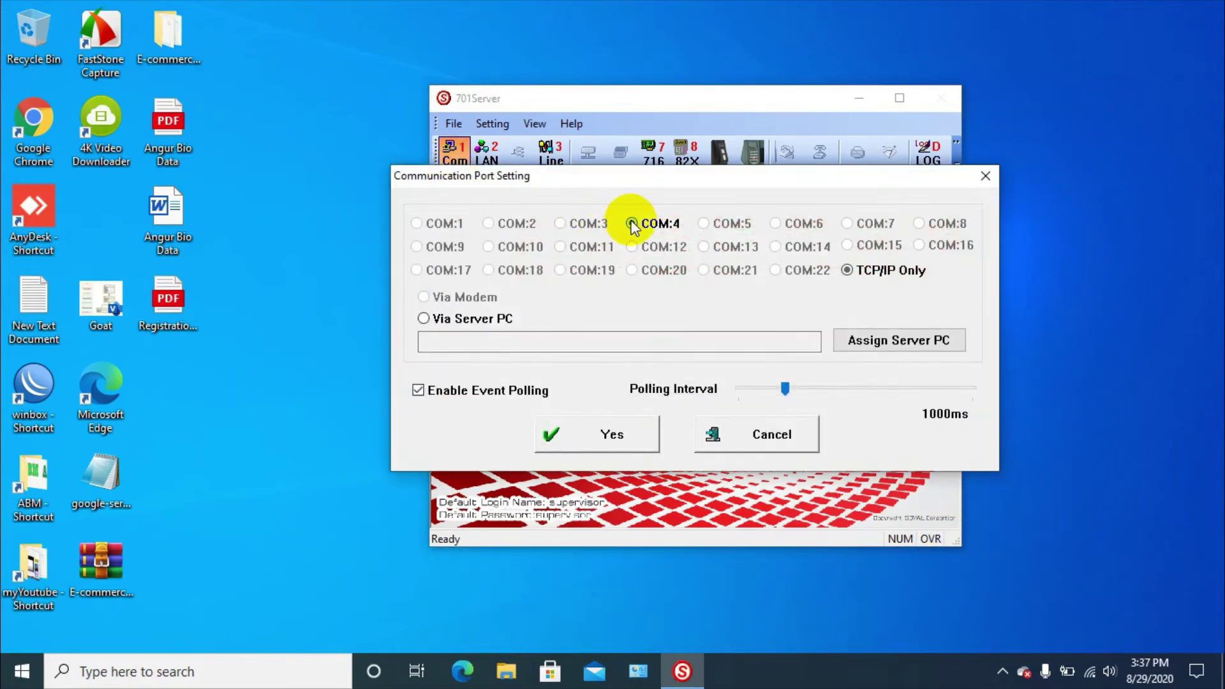
left_click(621, 444)
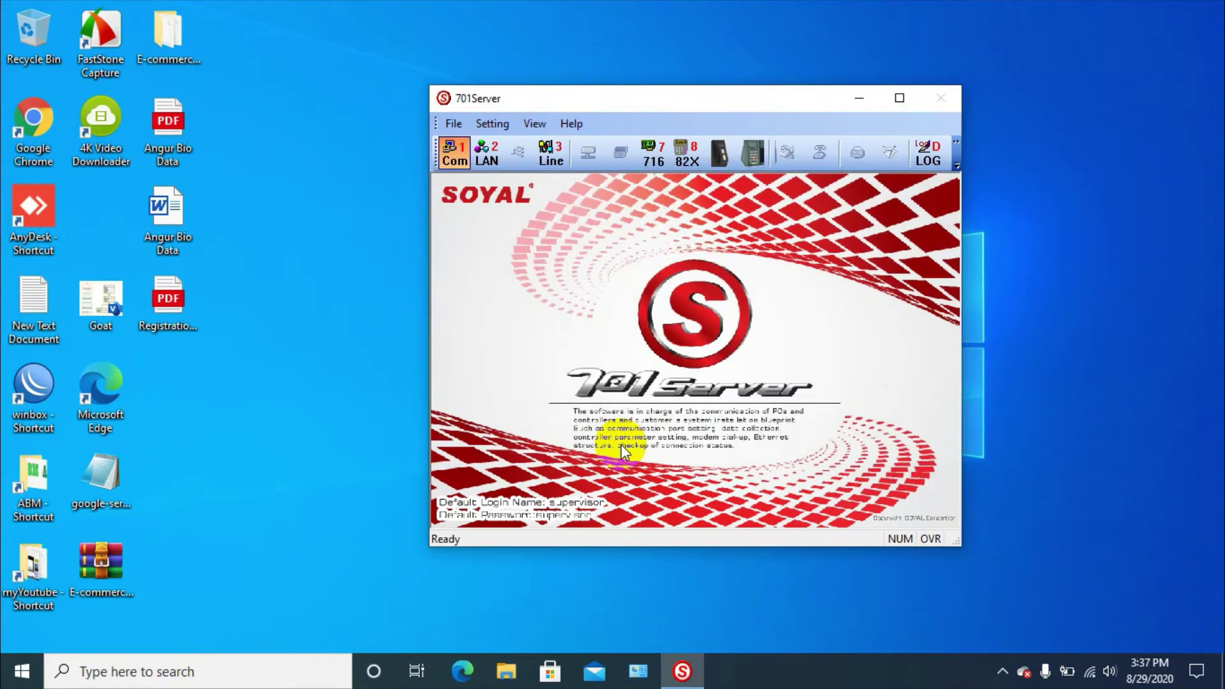
Check 701Server in the tray and hide its window to the system tray
left_click(1003, 672)
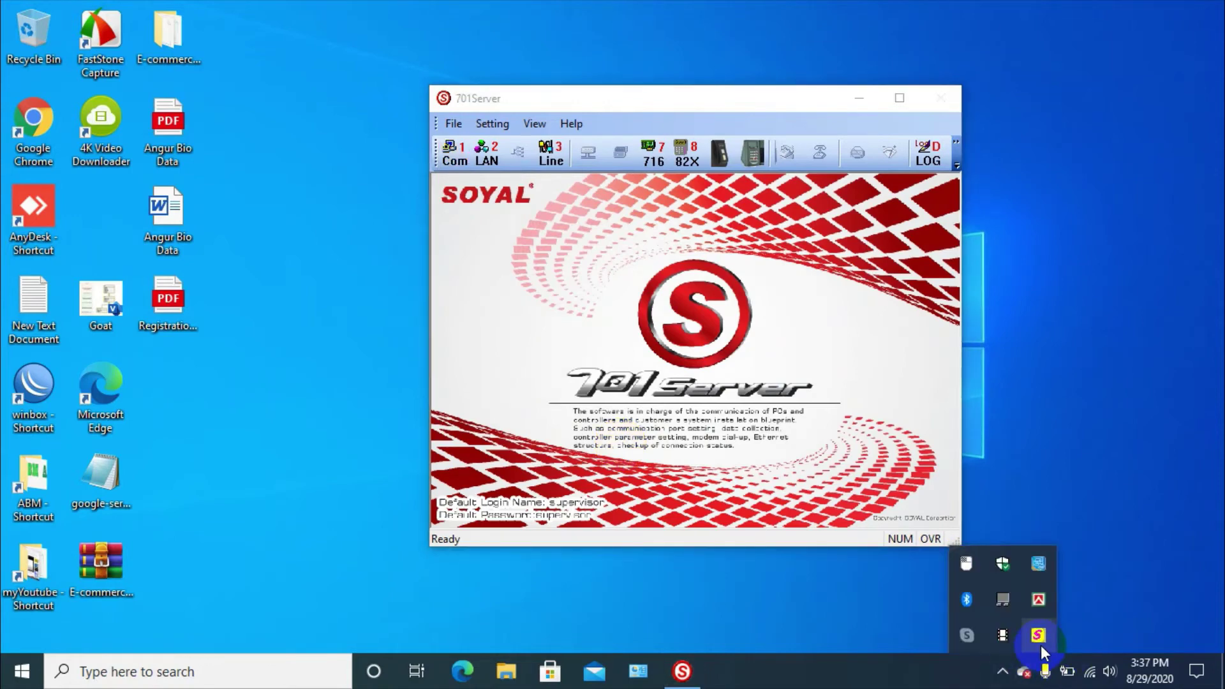
left_click(646, 90)
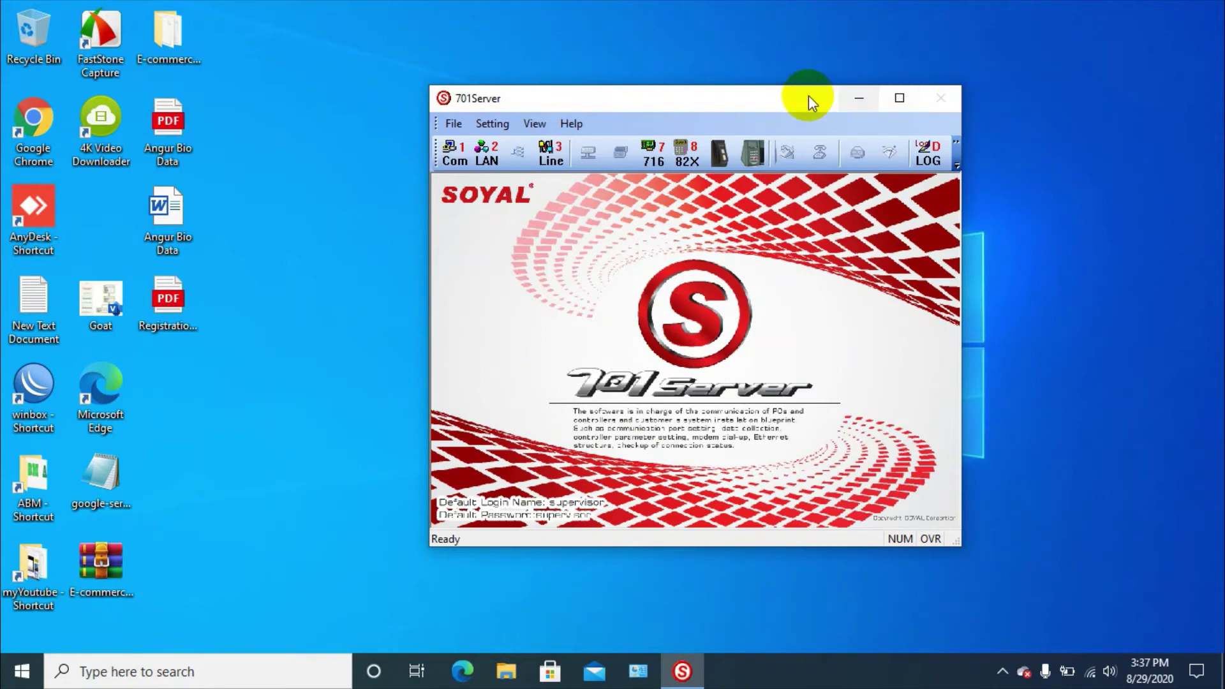
left_click_drag(791, 98, 774, 66)
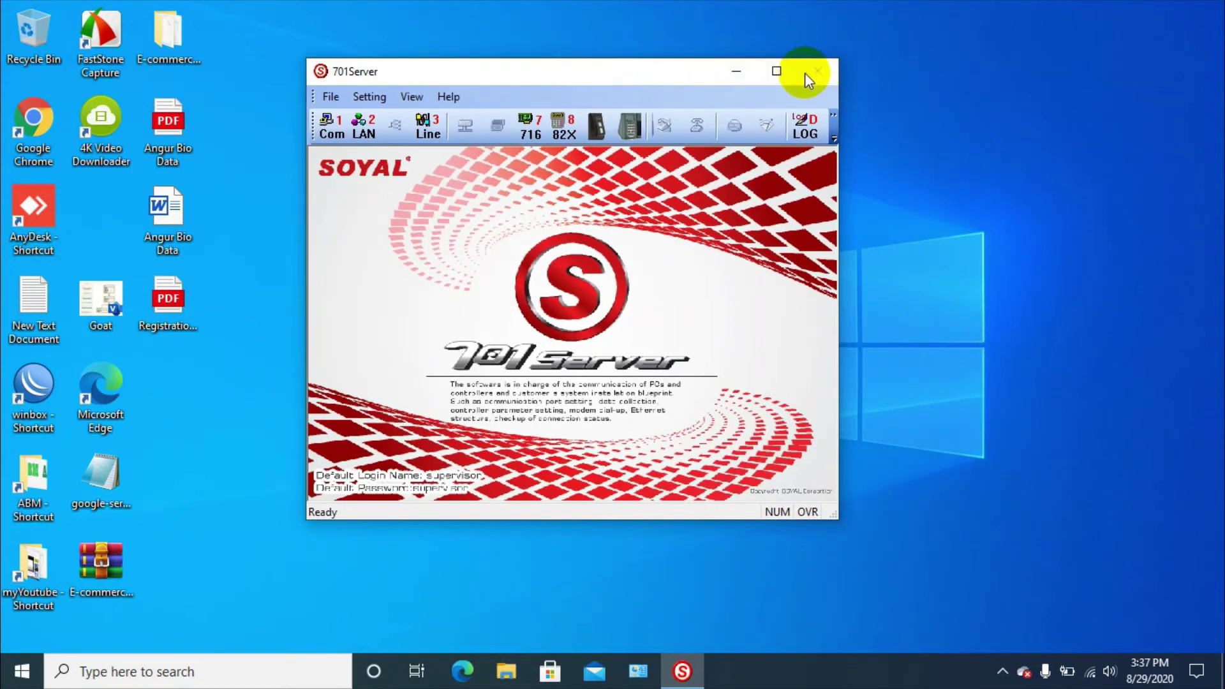
left_click(733, 72)
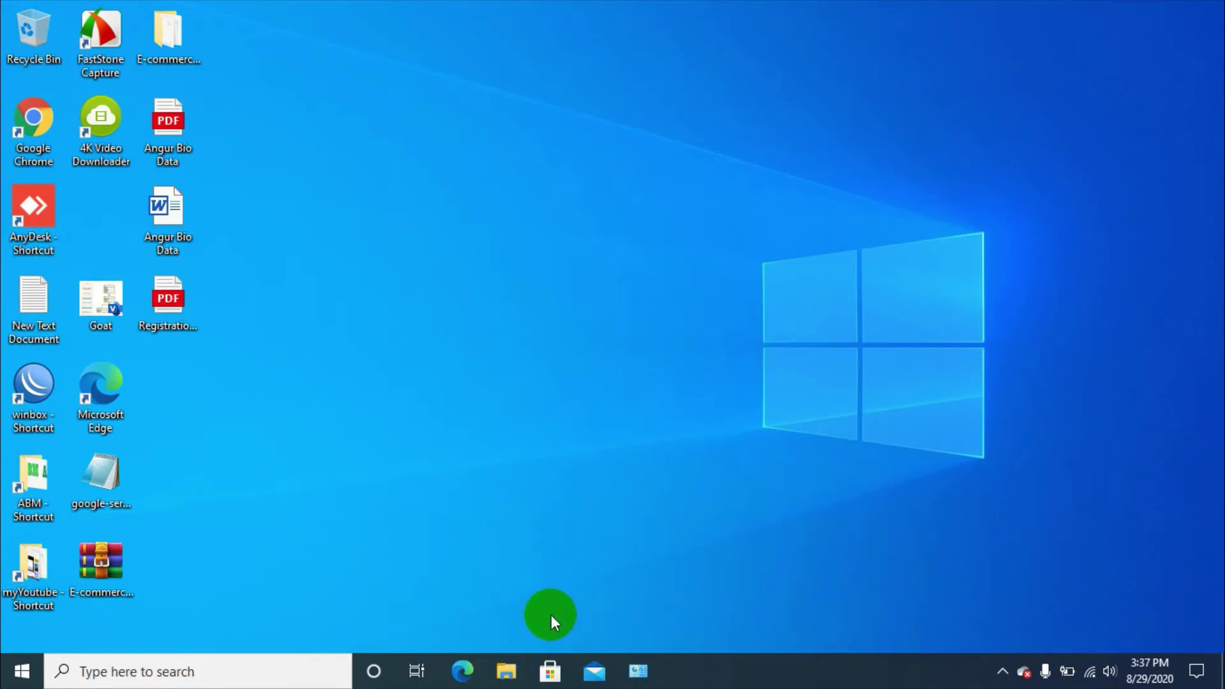
Run 701ClientSetup805 from F:\Soft\Soyal Soft\Soyal soft as administrator
left_click(497, 682)
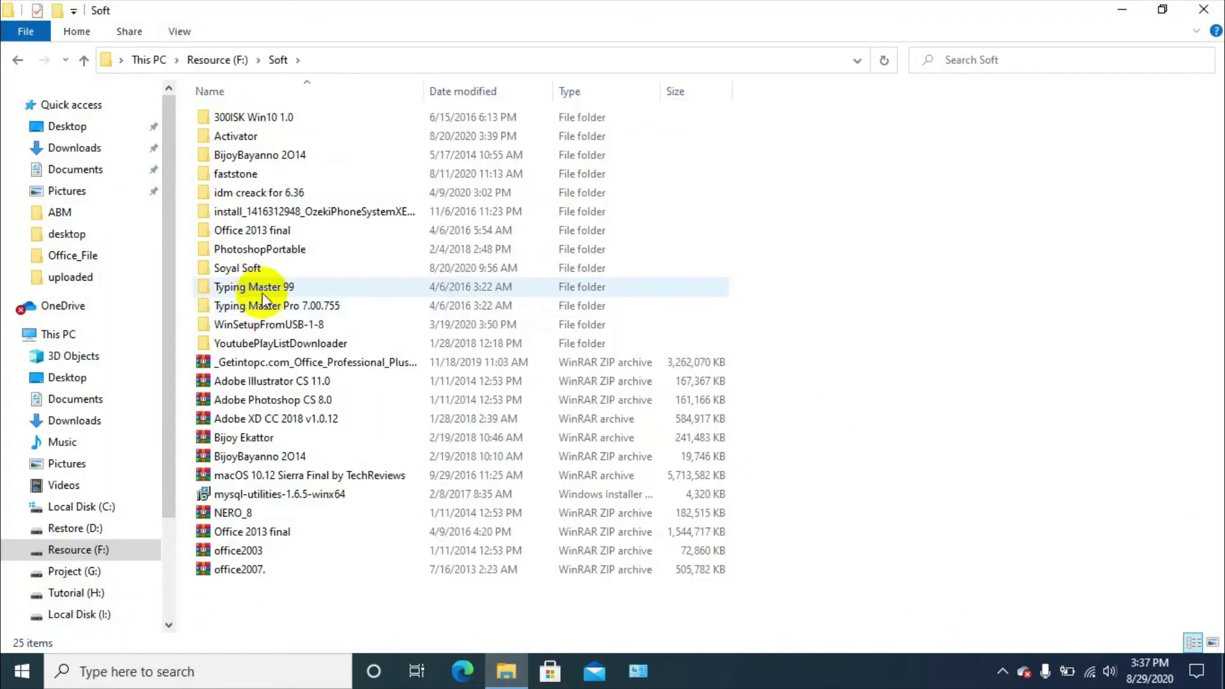
double_click(261, 269)
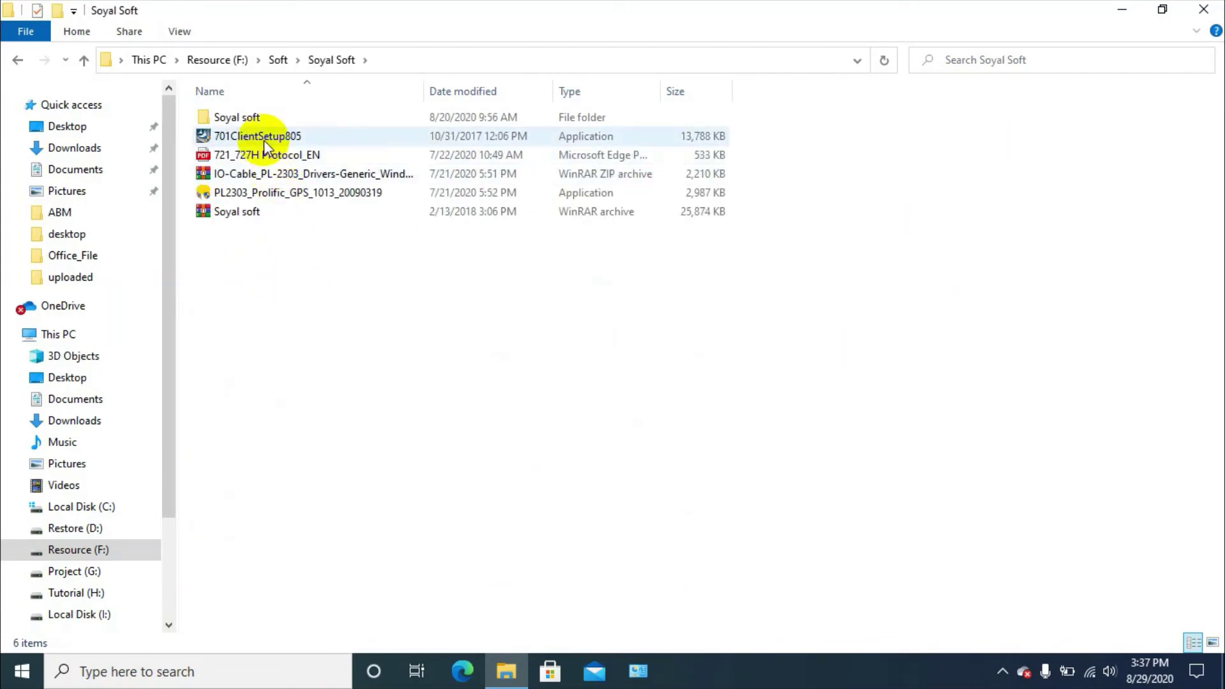
double_click(265, 116)
left_click(276, 135)
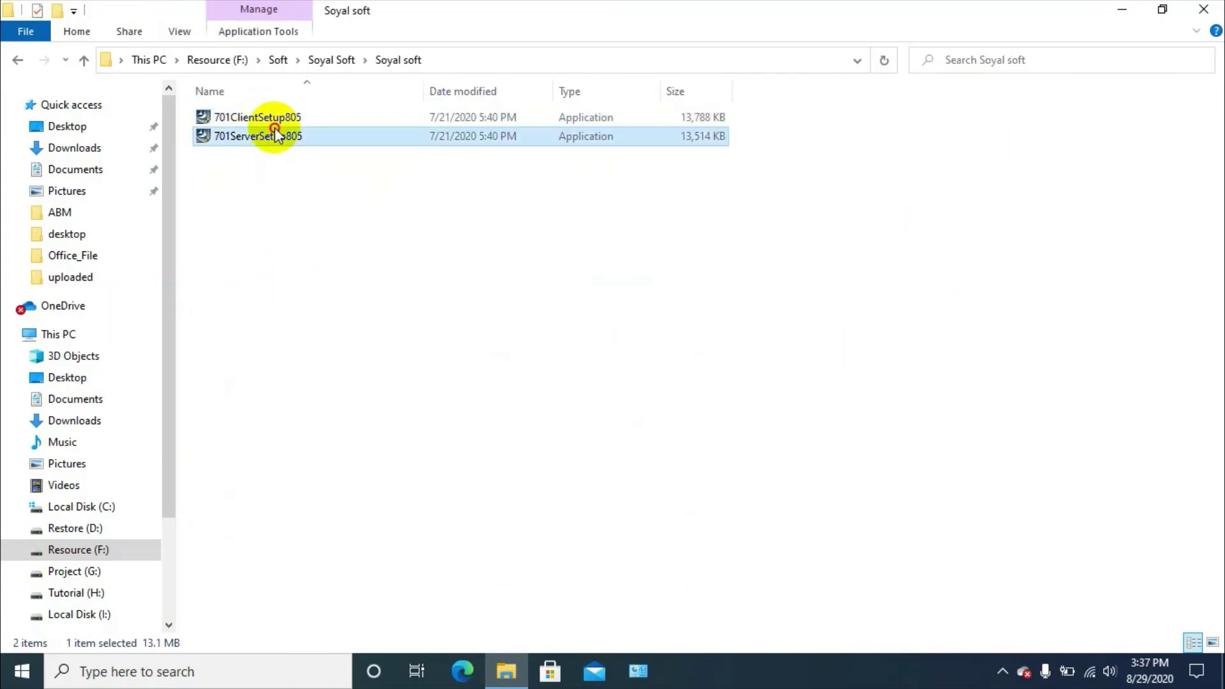
left_click(273, 116)
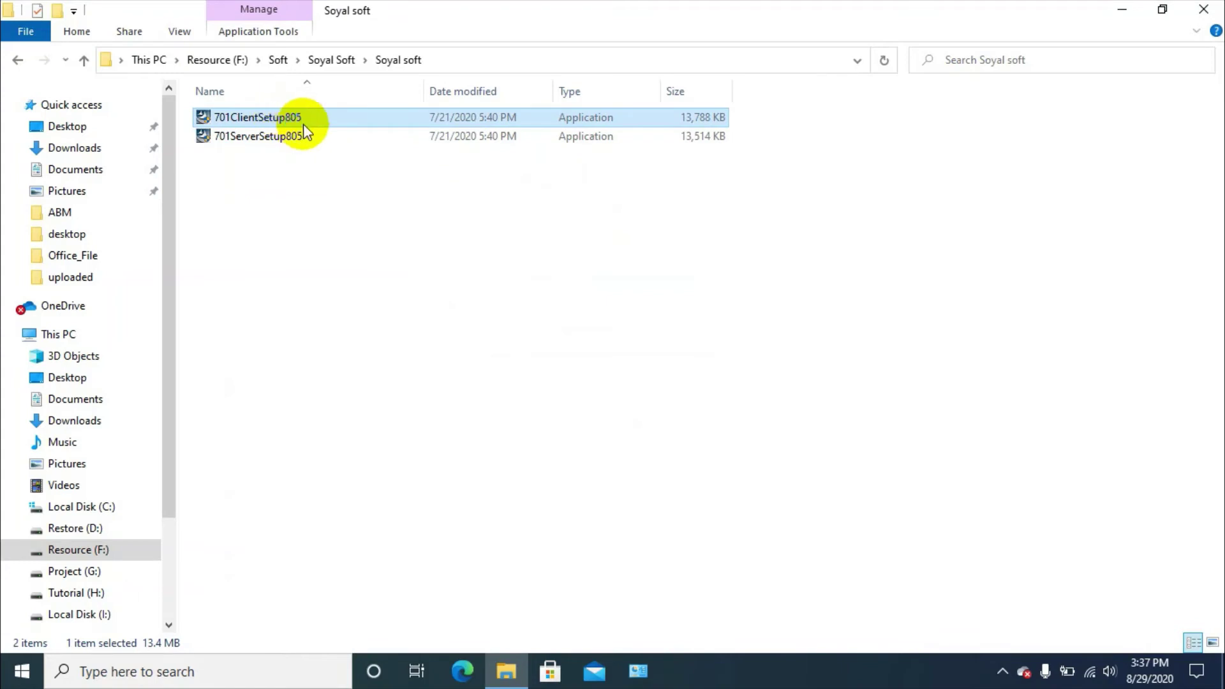
right_click(303, 124)
left_click(346, 146)
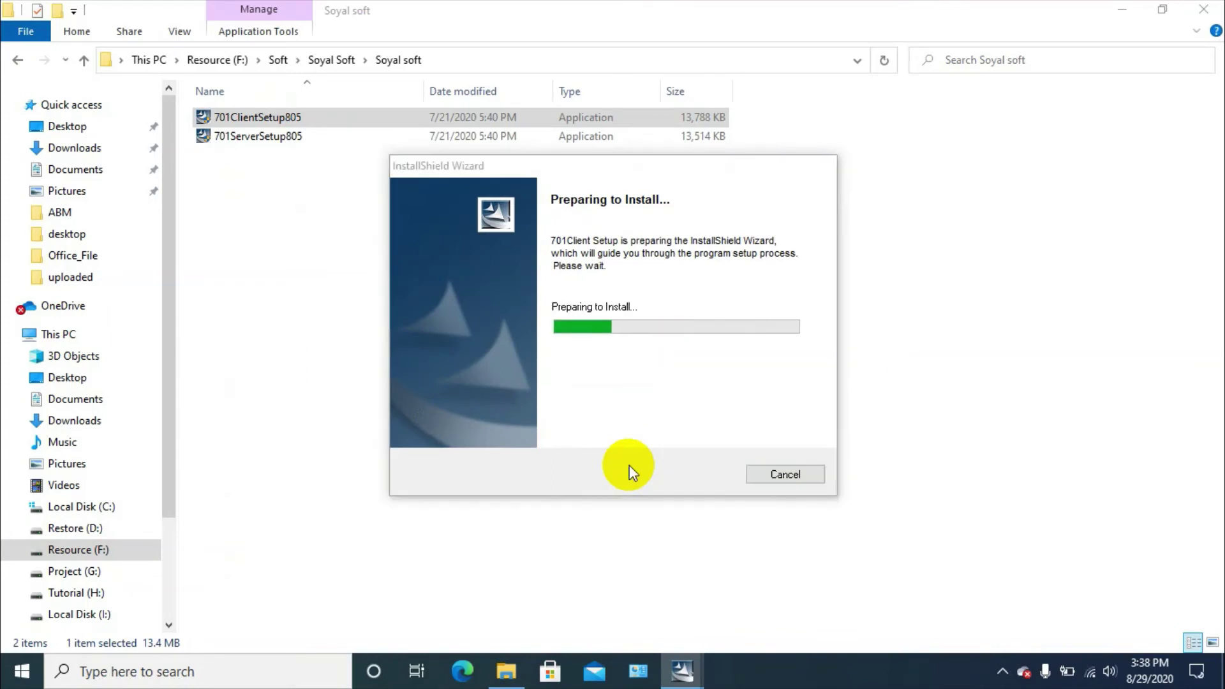
Complete the installer with company name nassa and the Typical setup type
left_click(708, 493)
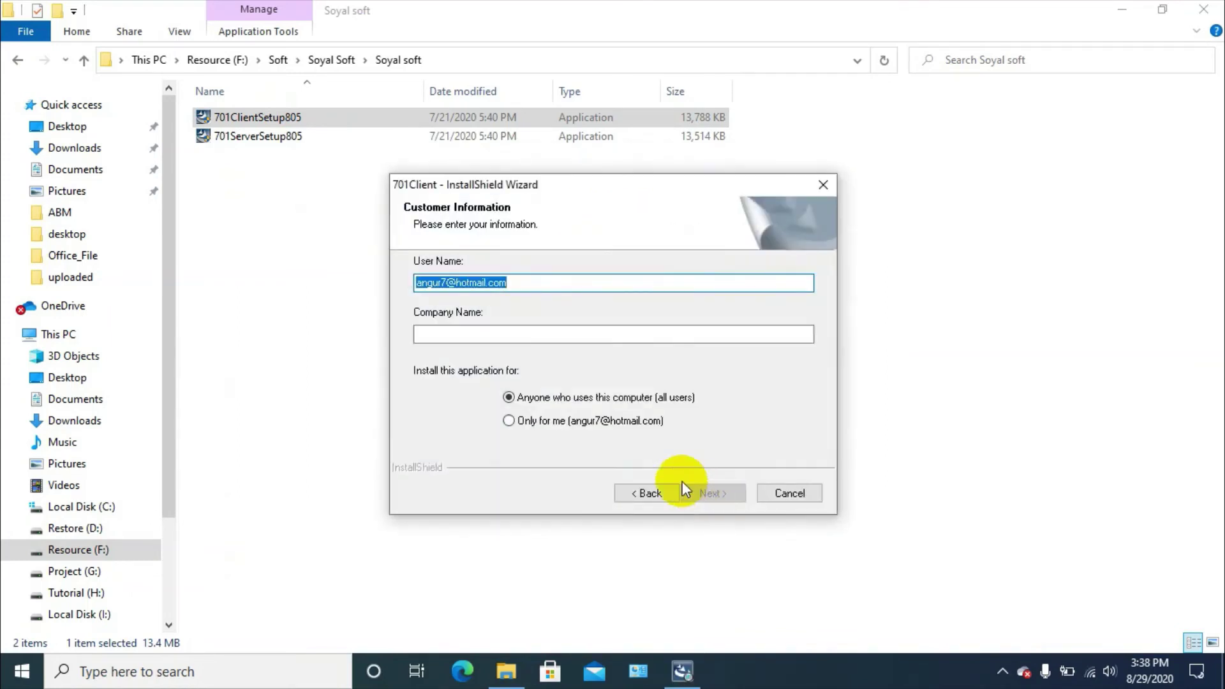
left_click(479, 333)
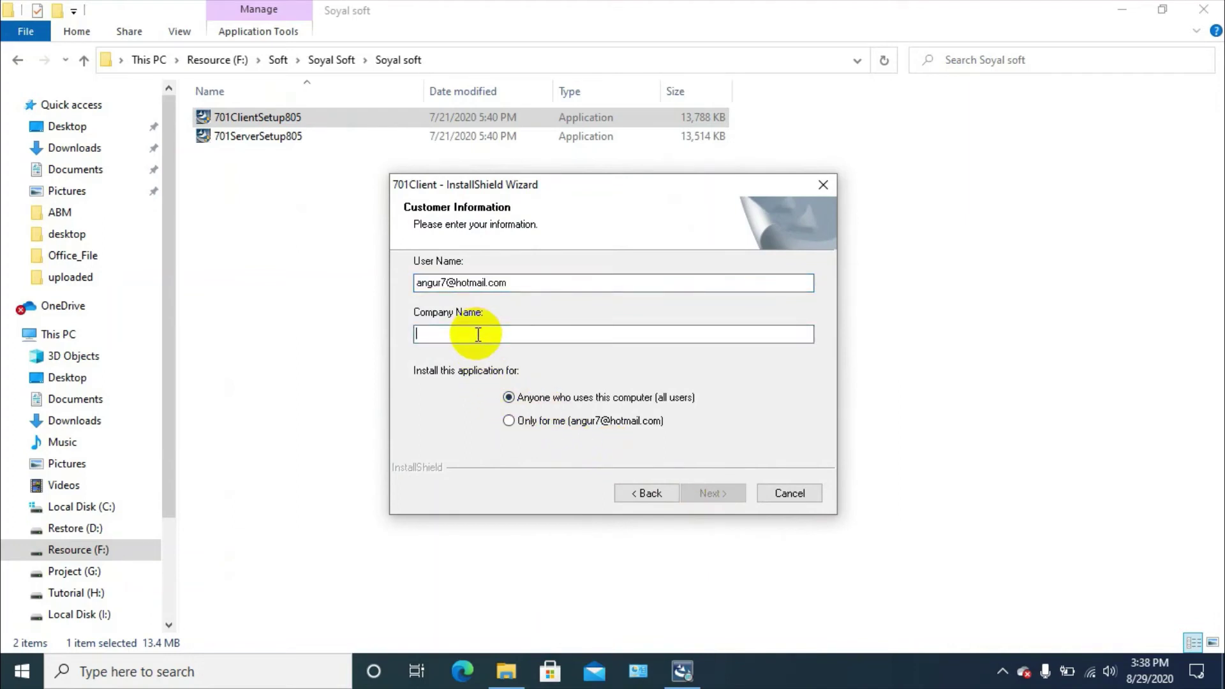
type("nassa")
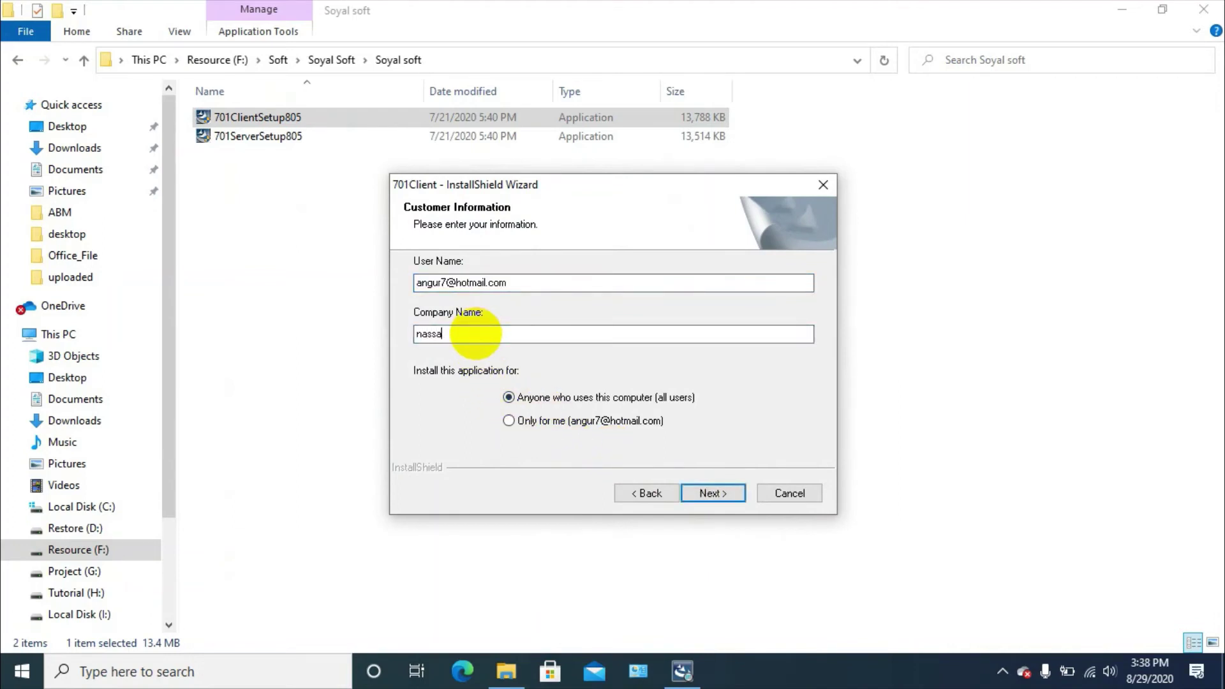
left_click(710, 494)
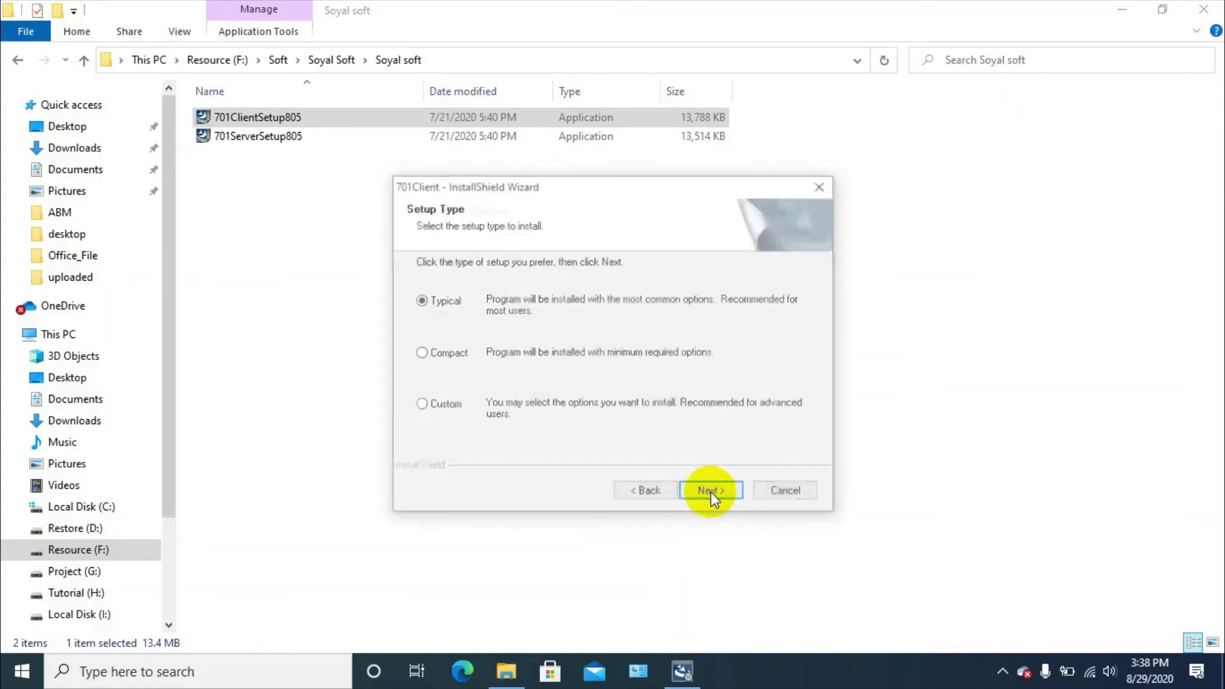
left_click(711, 494)
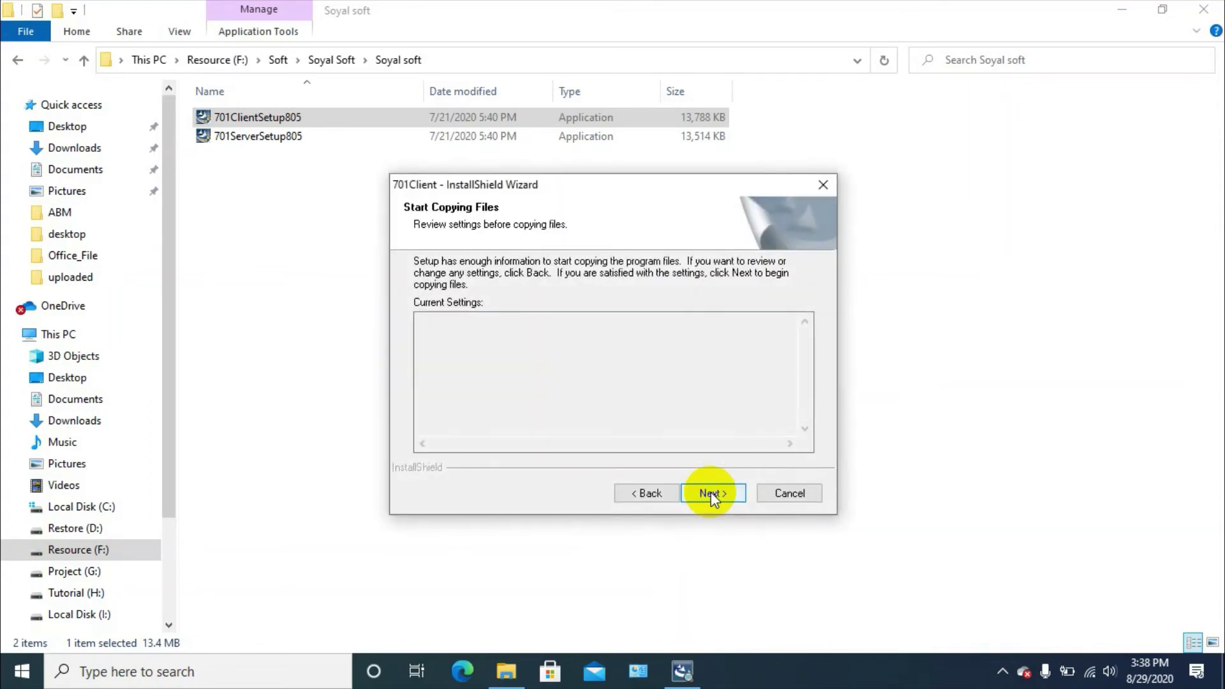
left_click(711, 495)
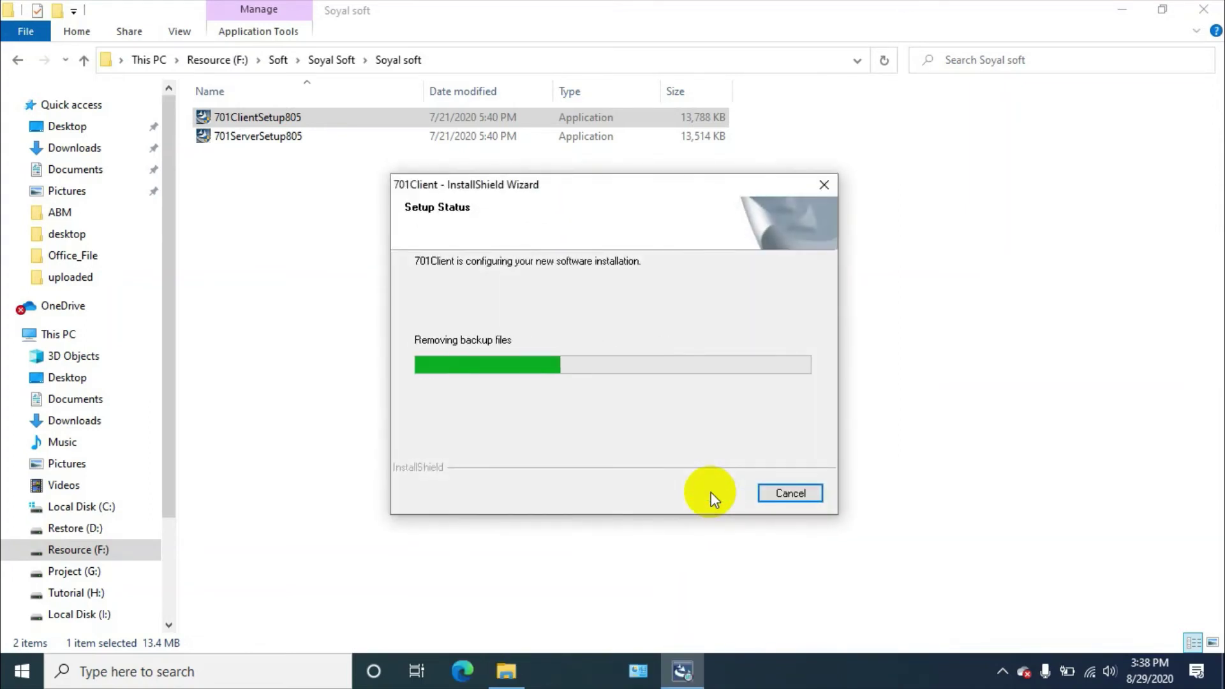
left_click(713, 495)
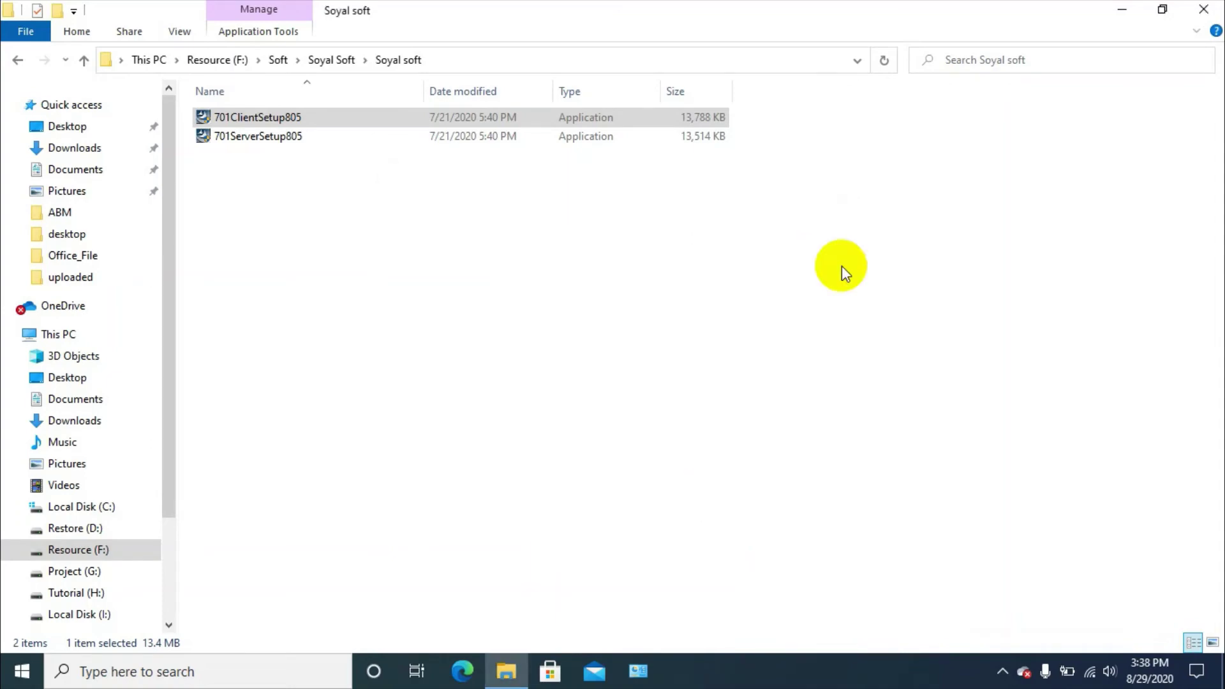
Close the Soyal soft folder window and refresh the desktop to show the 701Client shortcut
left_click(1209, 8)
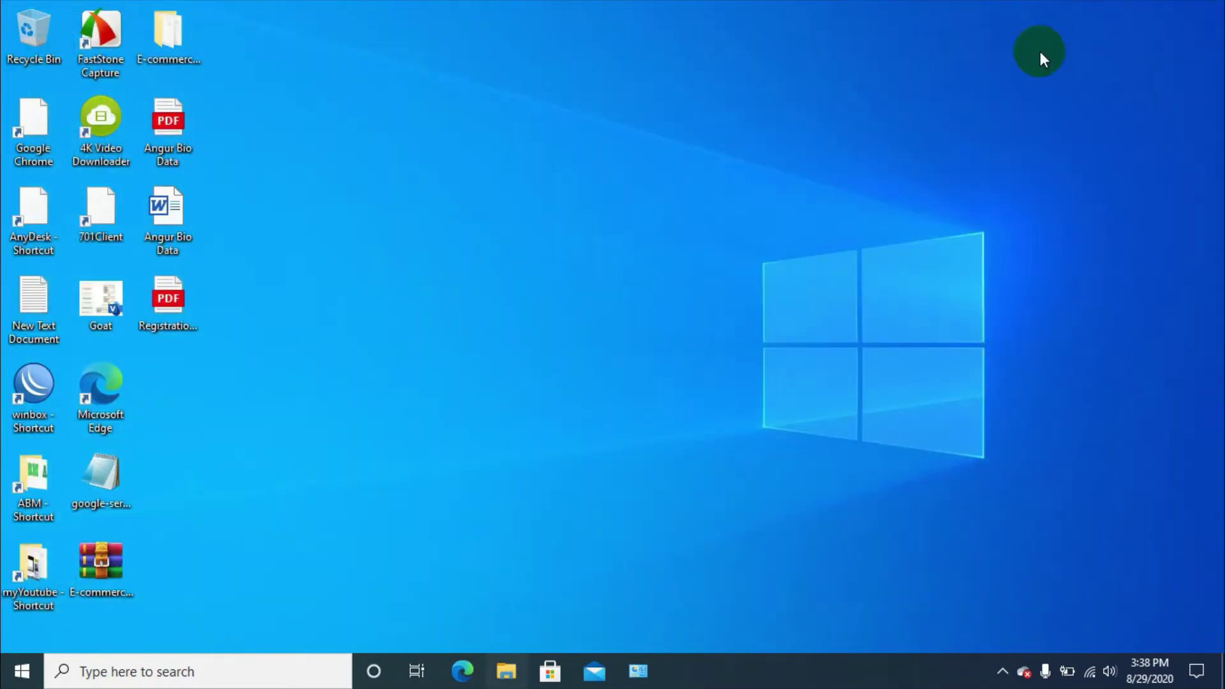
right_click(562, 292)
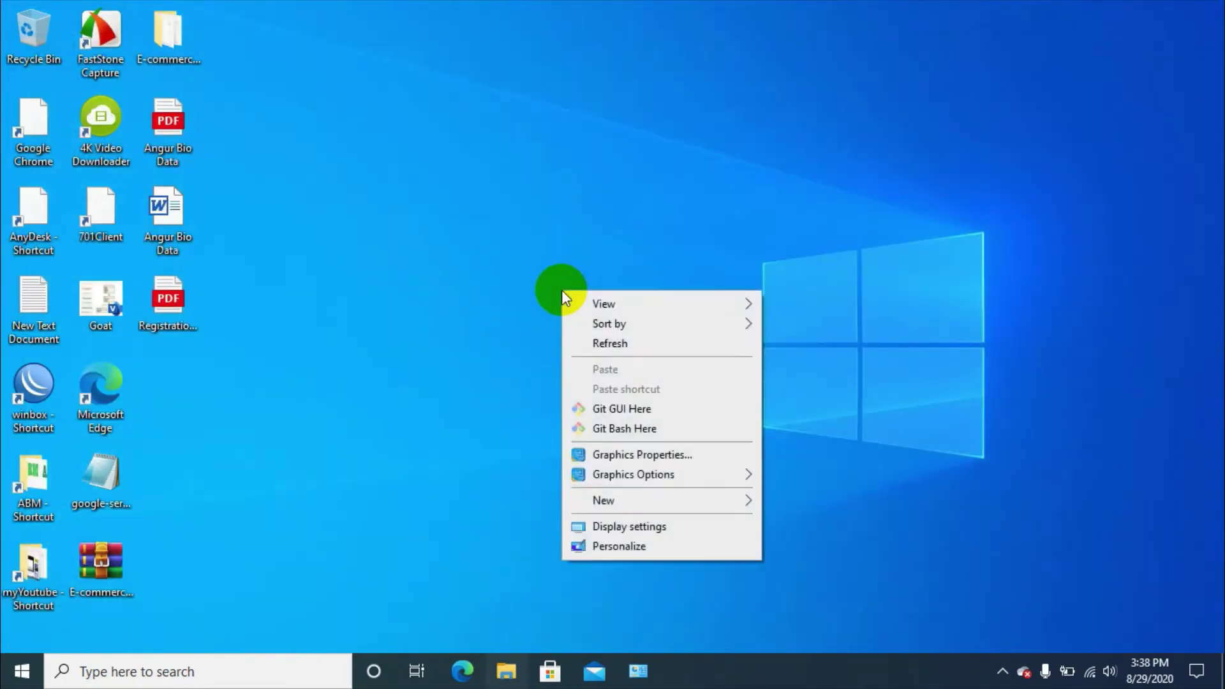
left_click(610, 344)
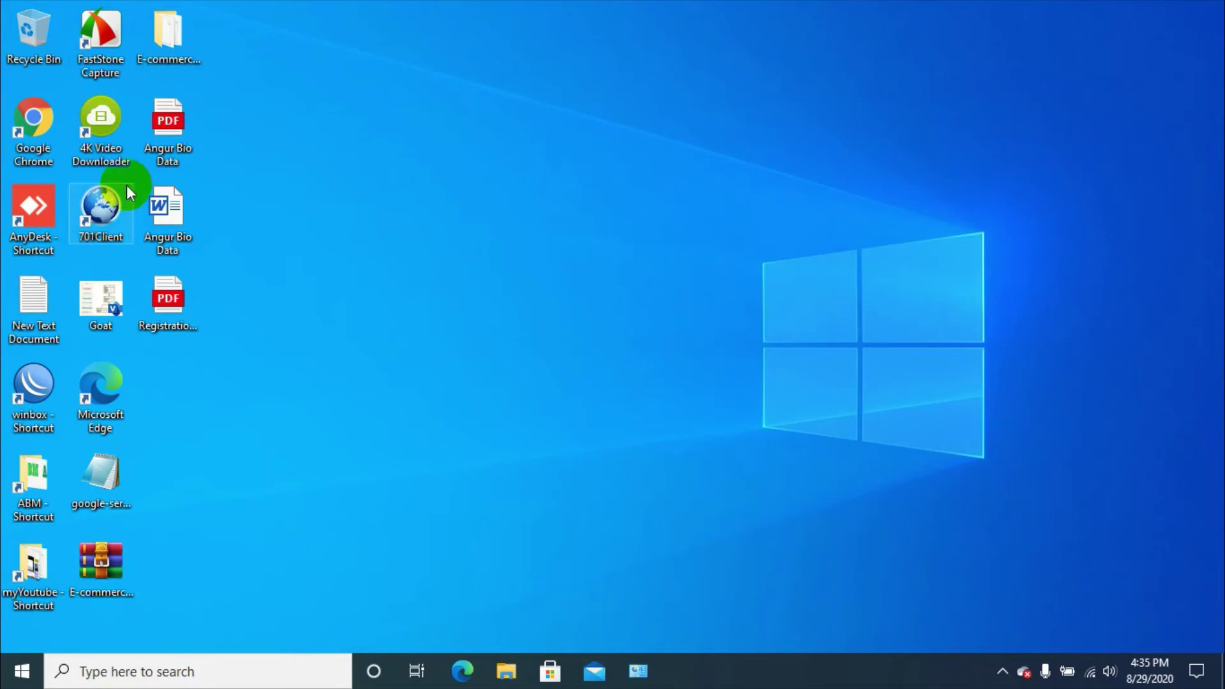
Launch 701Client and log in with login name supervisor and its password
double_click(109, 210)
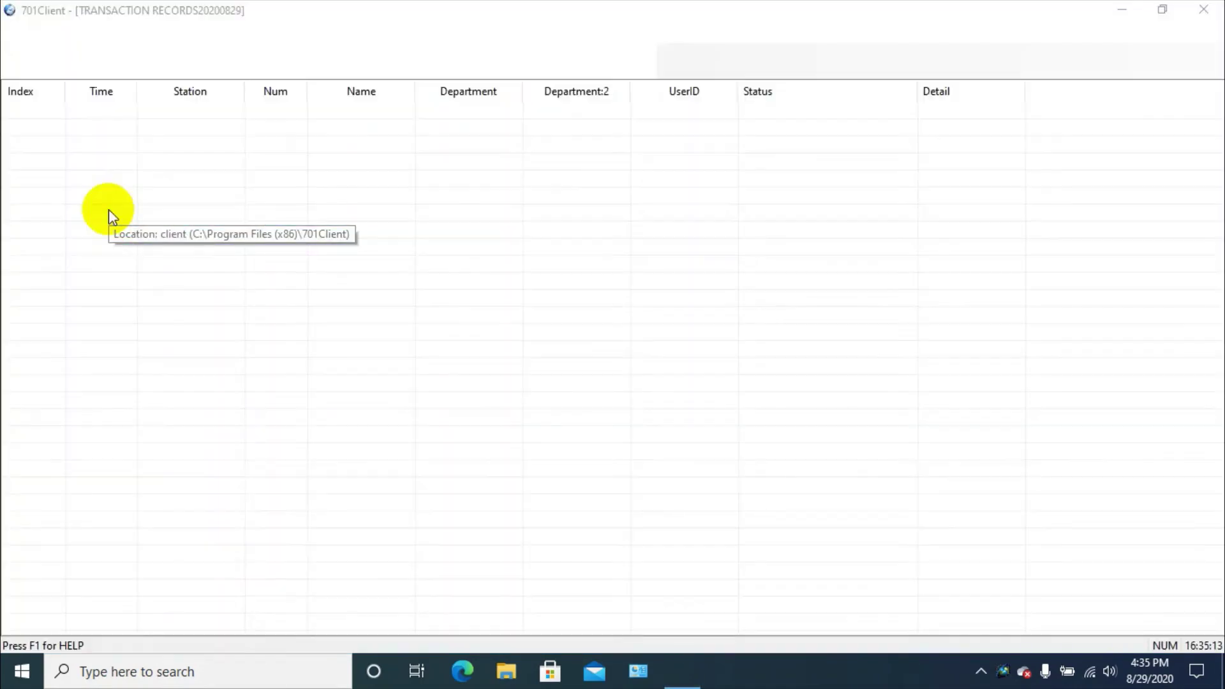
left_click(655, 297)
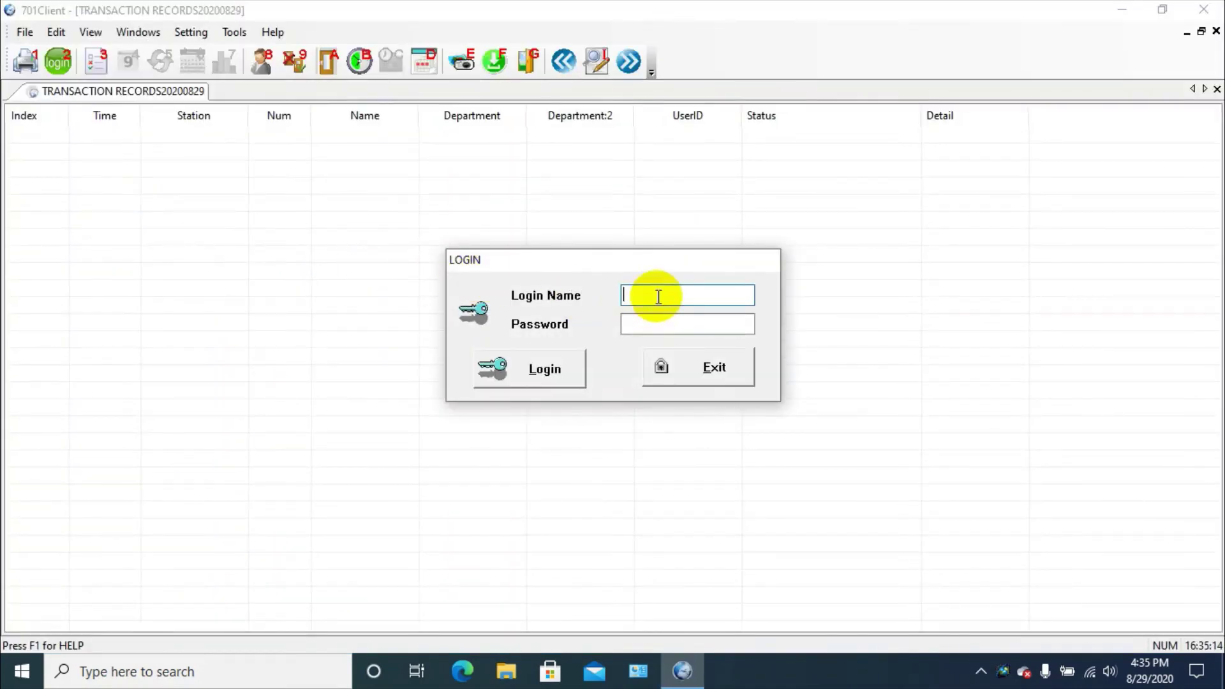
type("supervisor")
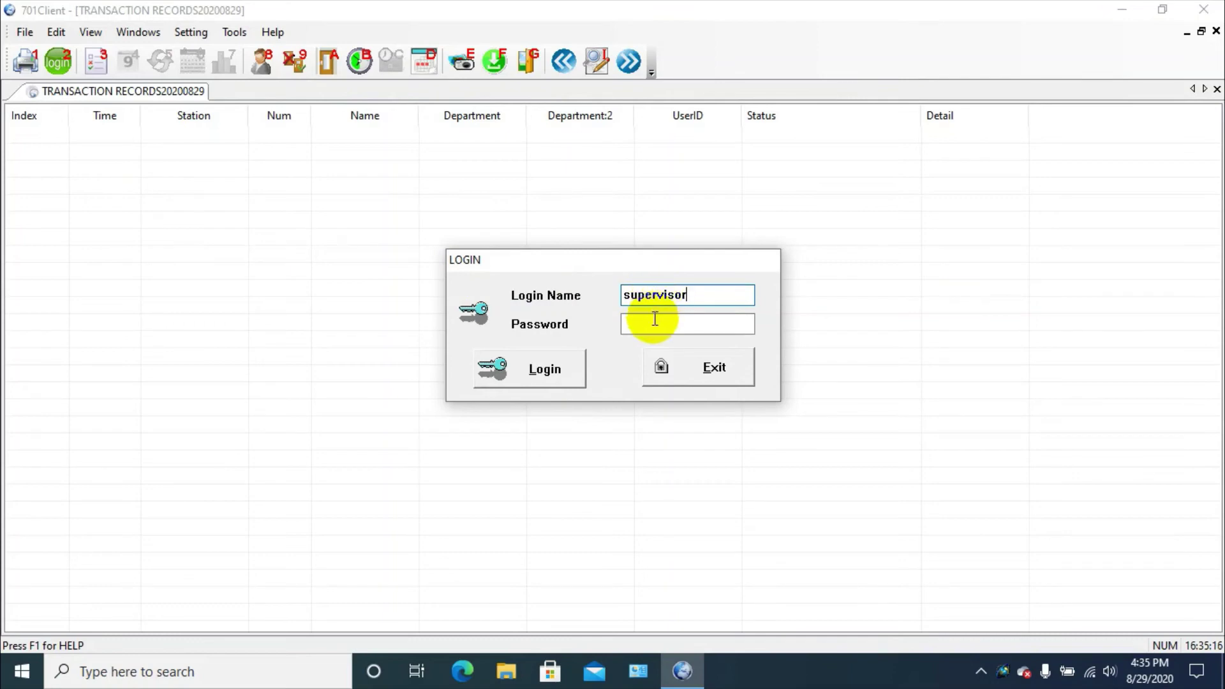
left_click(638, 325)
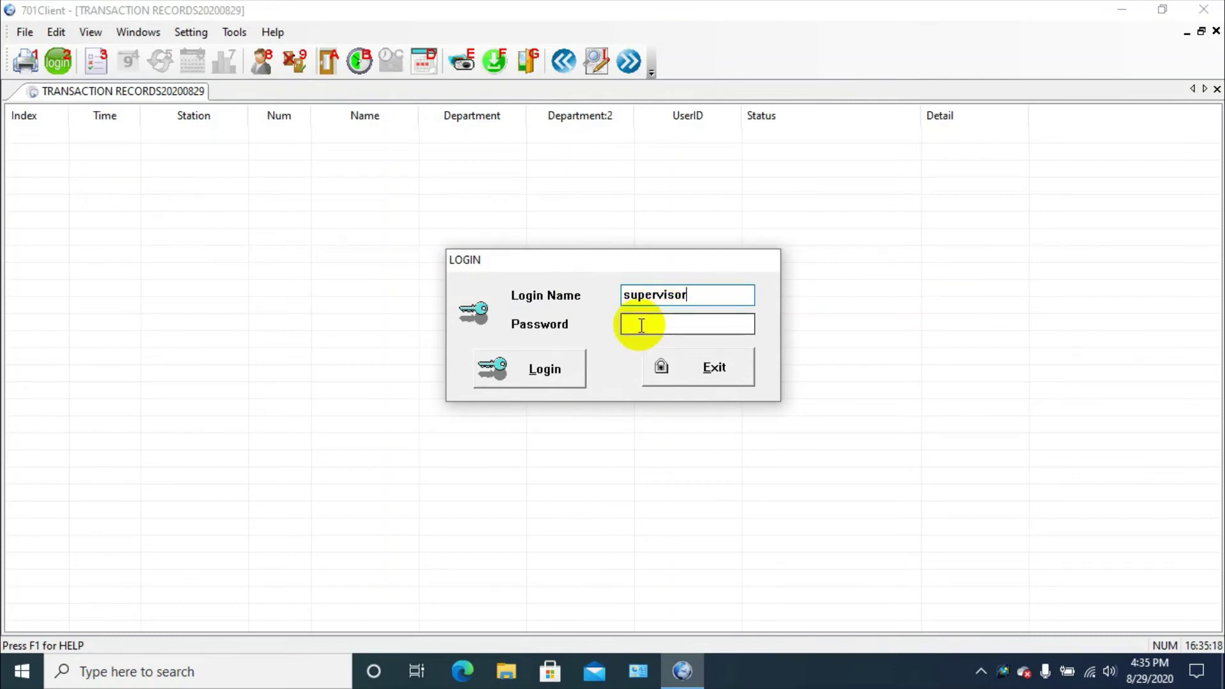
type("**********")
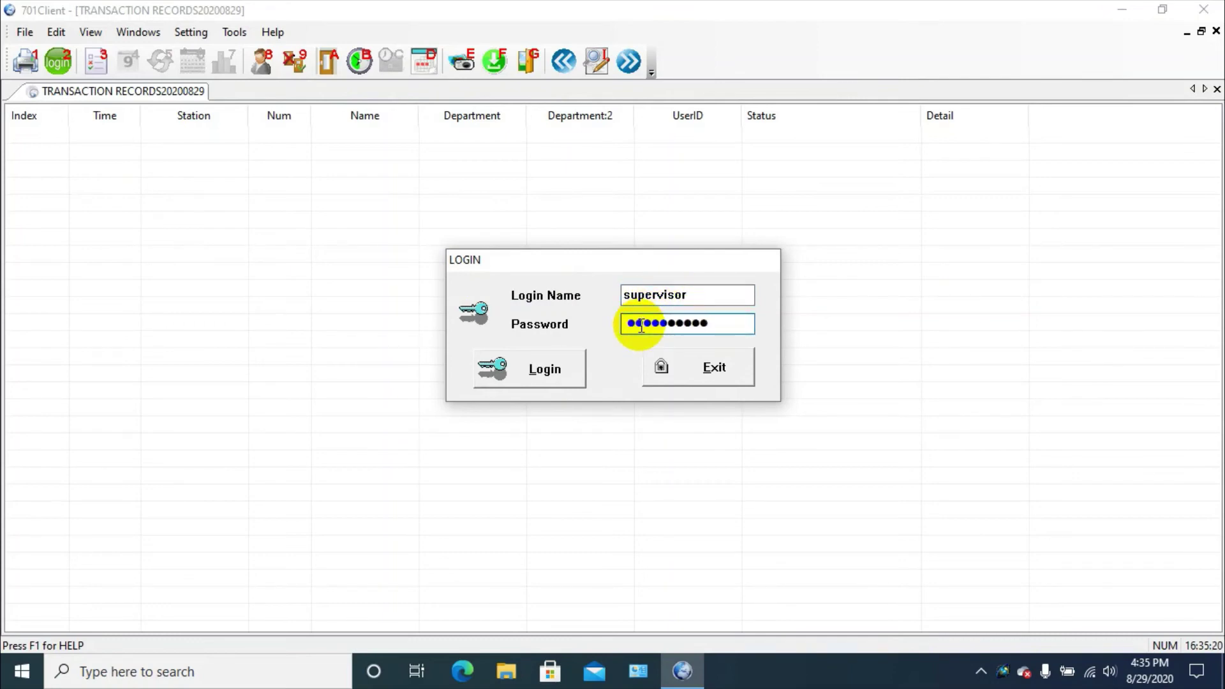
left_click(570, 378)
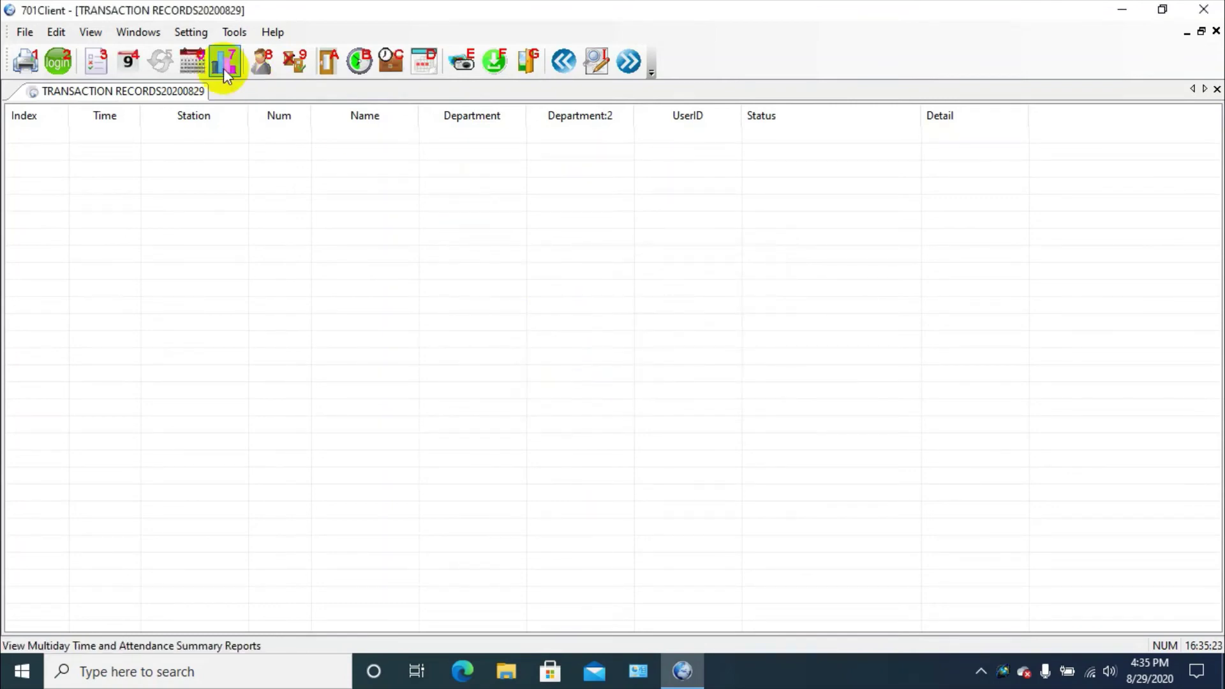
Open User Card Edit, browse user records 1 and 2, and stop on empty user 3
left_click(257, 62)
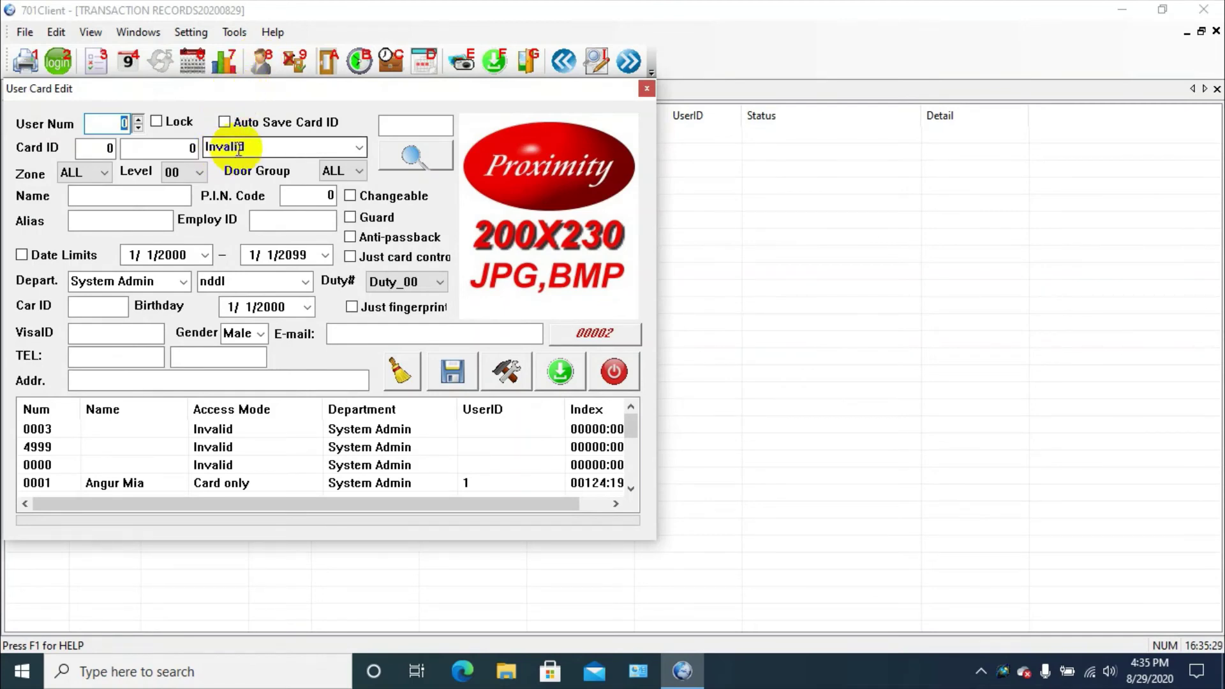
left_click(138, 119)
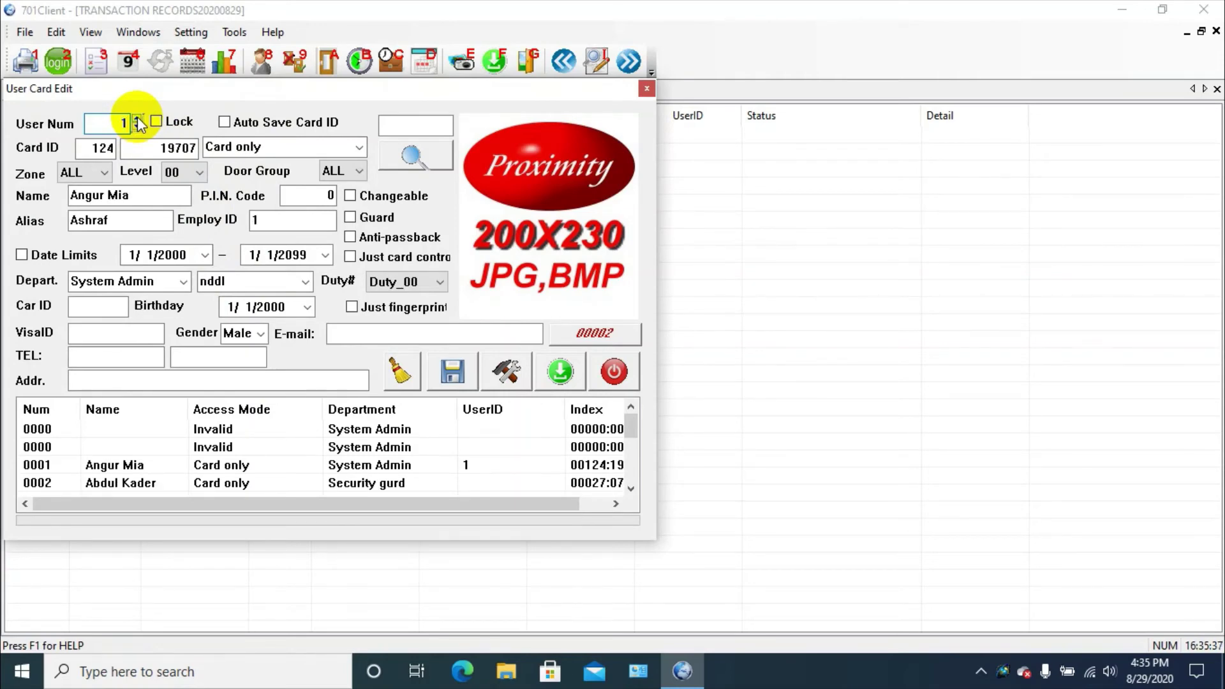
left_click(138, 119)
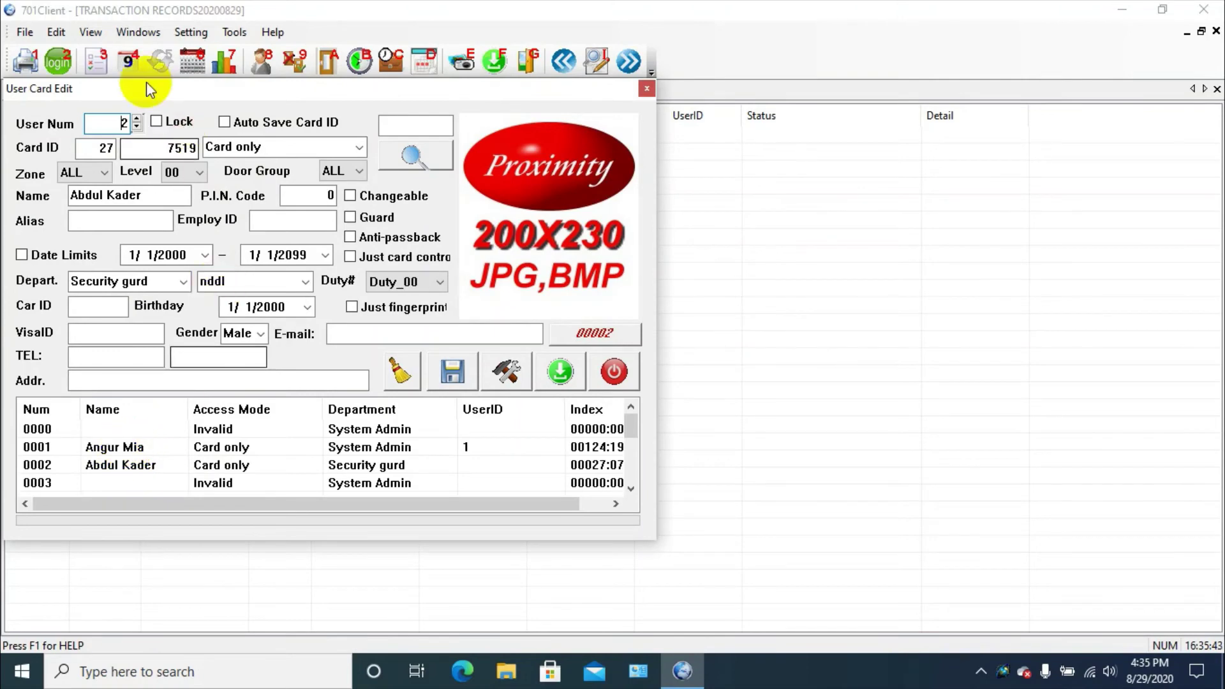
left_click(137, 118)
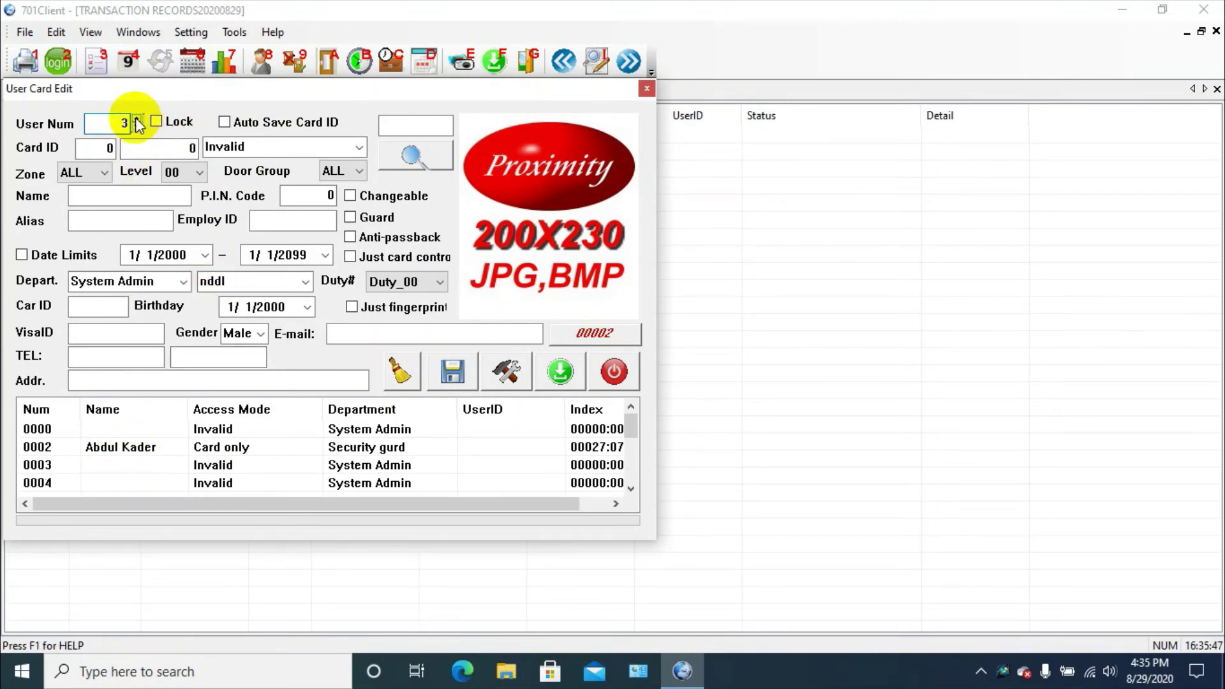
left_click(136, 128)
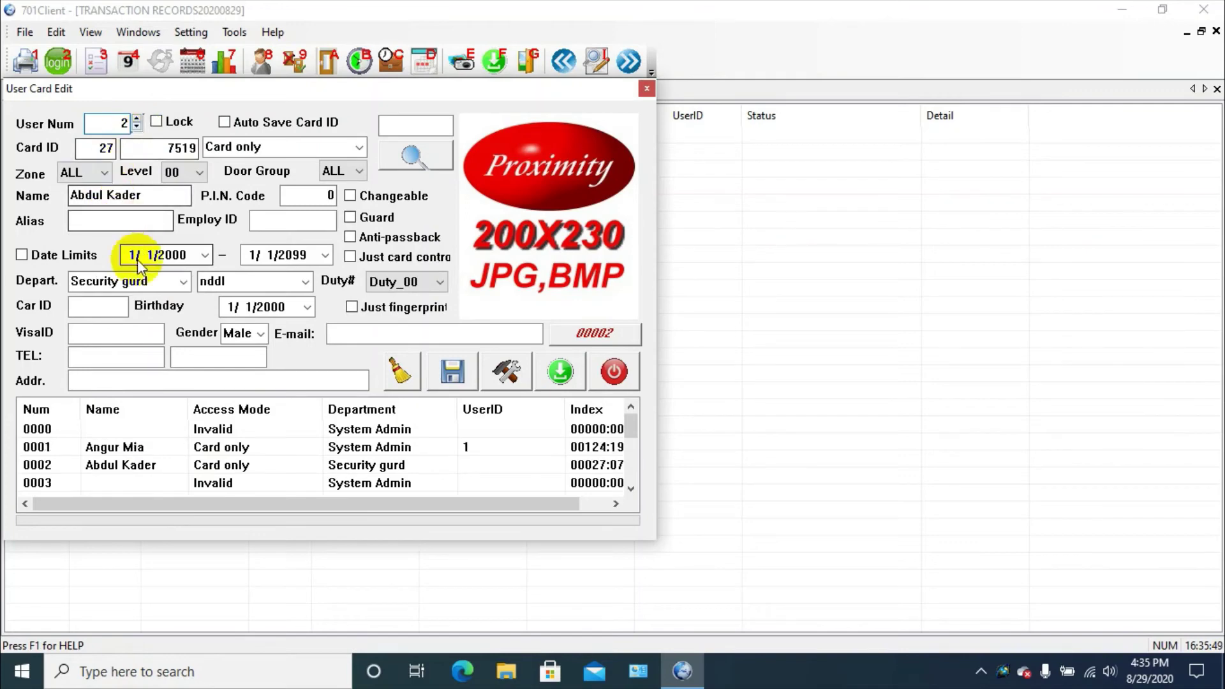
left_click(136, 127)
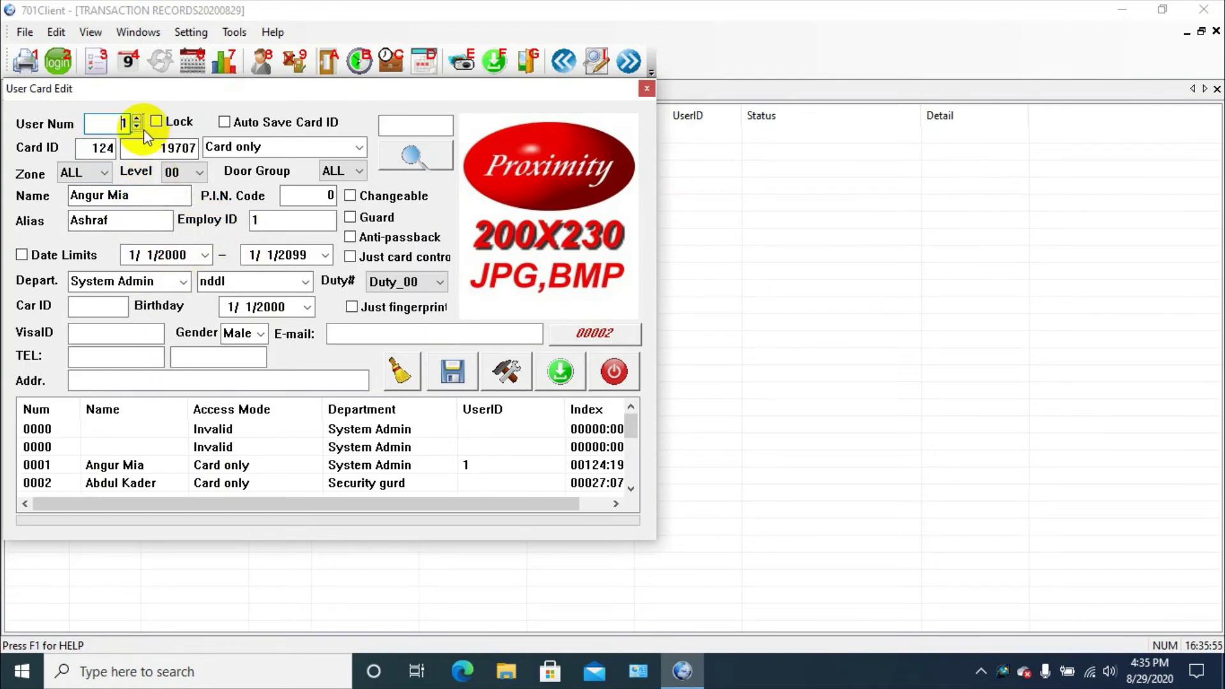
left_click(136, 120)
left_click(136, 120)
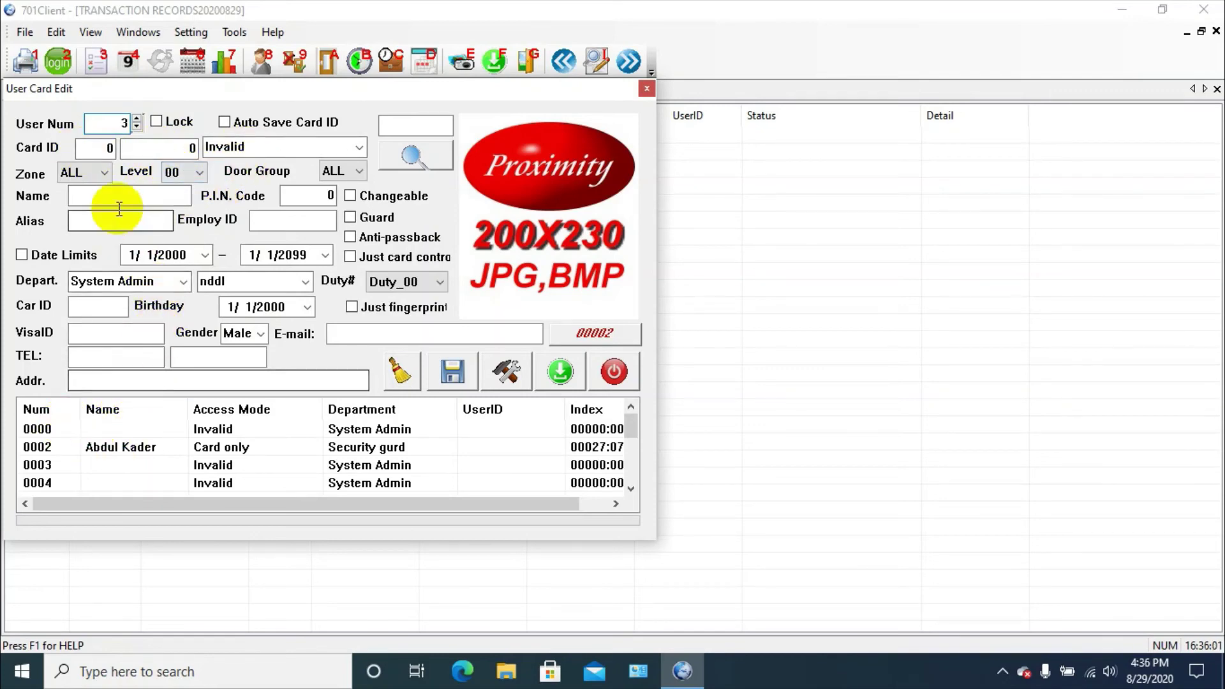
left_click(118, 148)
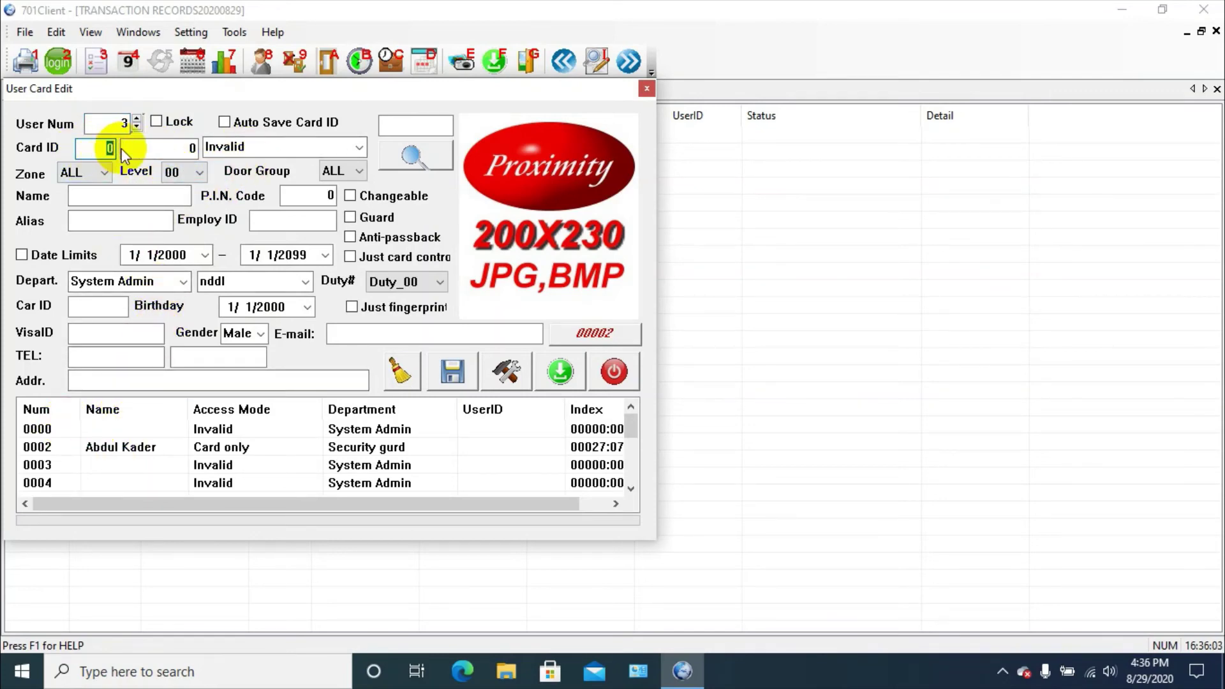
left_click(89, 171)
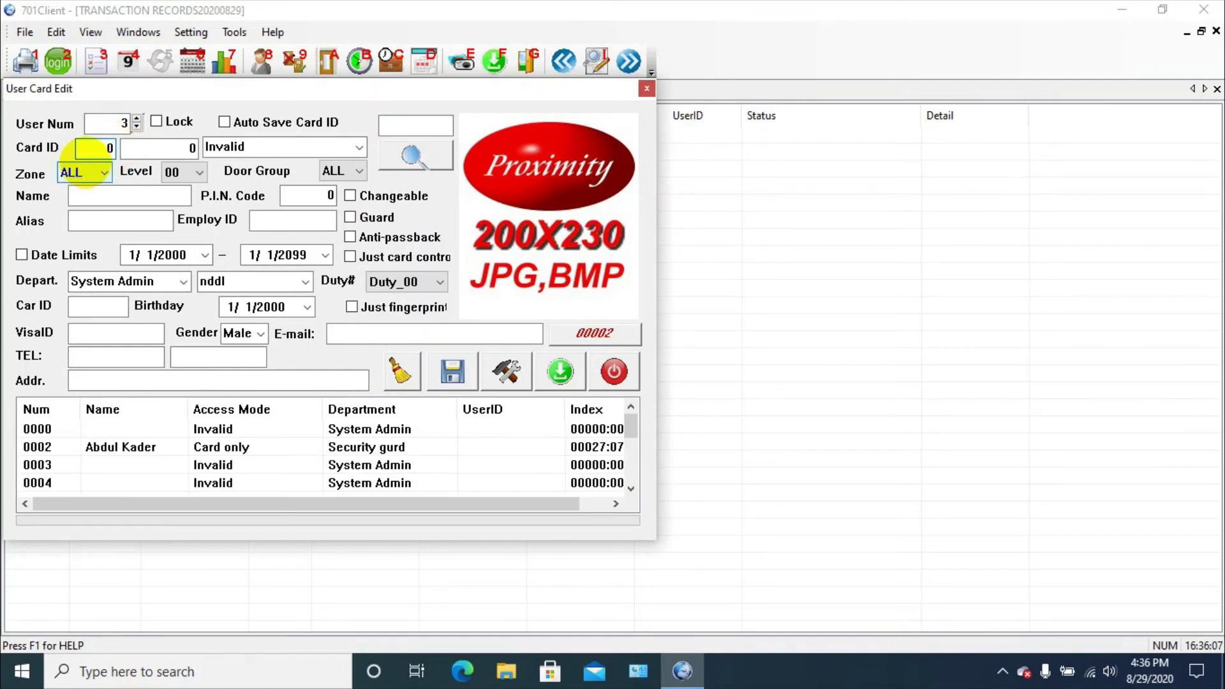
left_click(171, 149)
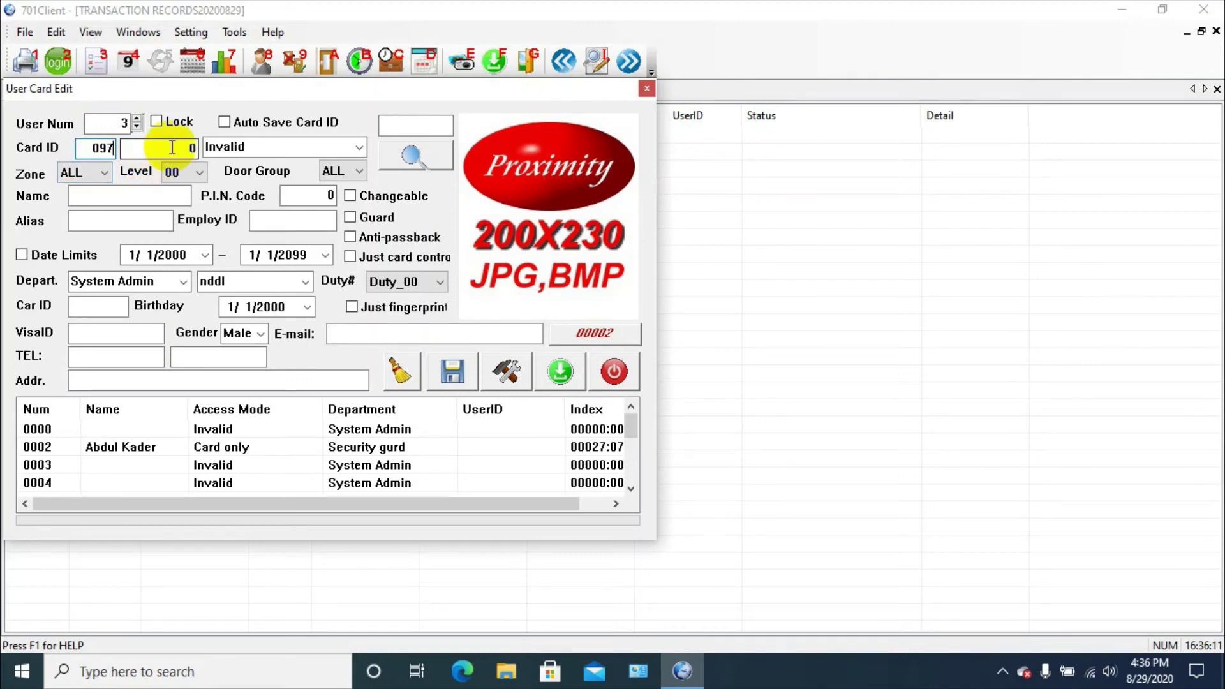
double_click(191, 147)
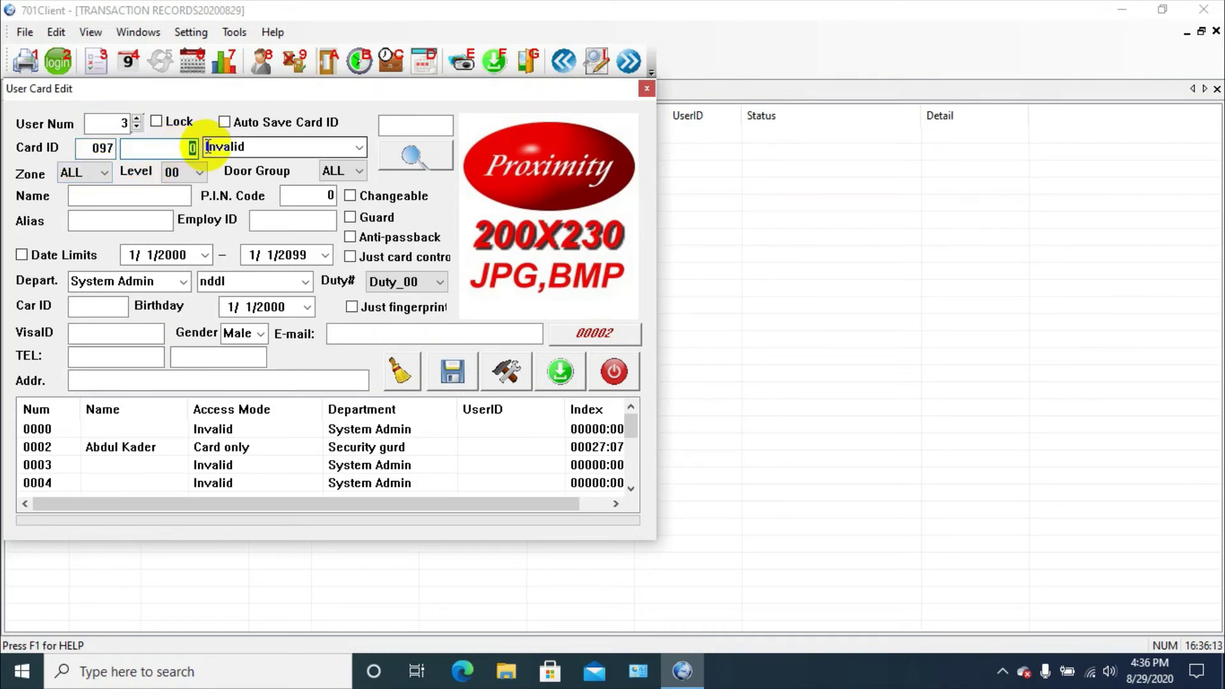
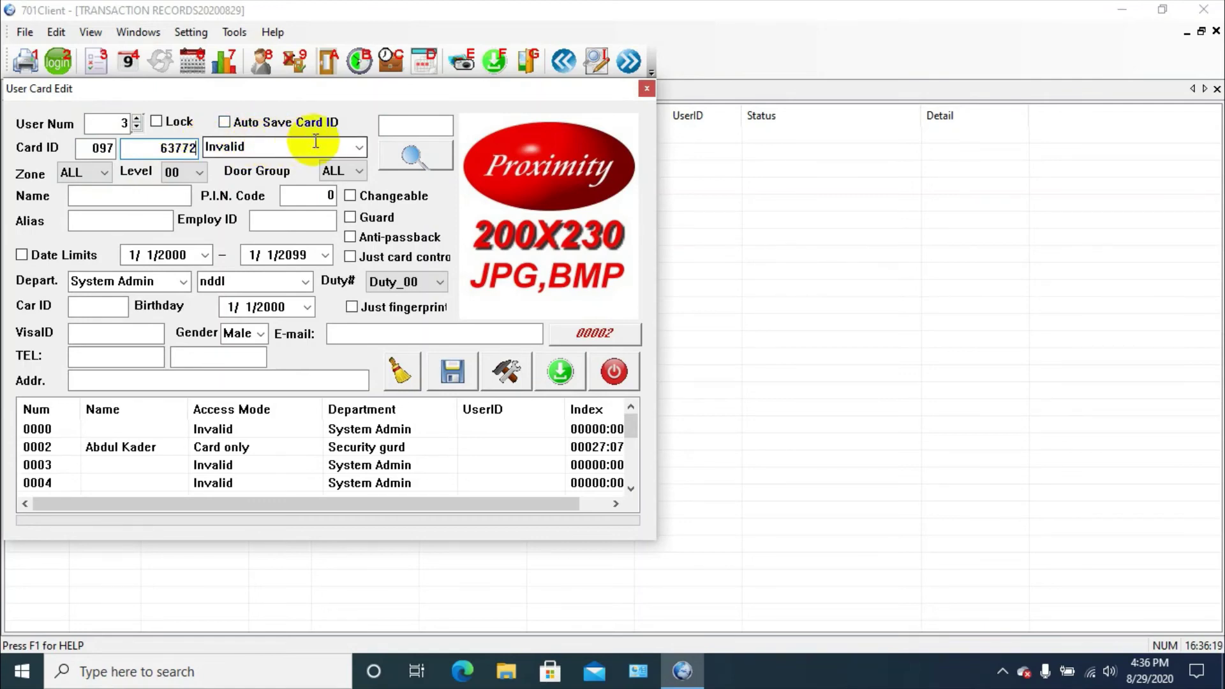
left_click(354, 148)
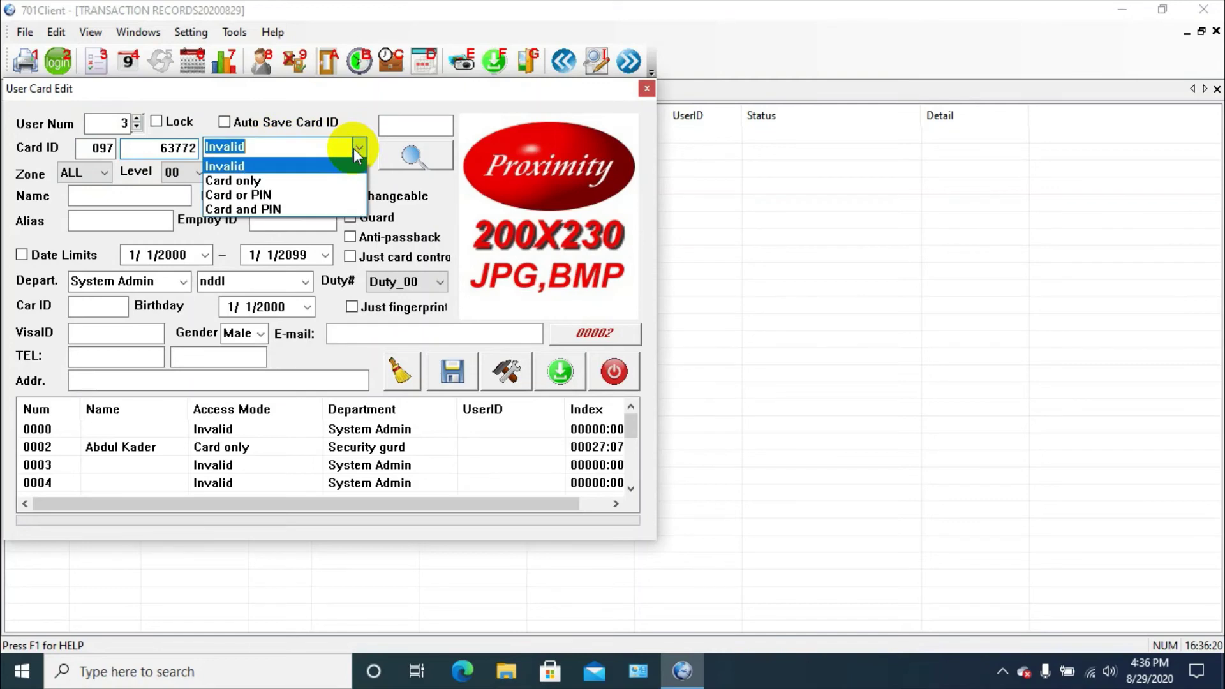
left_click(259, 180)
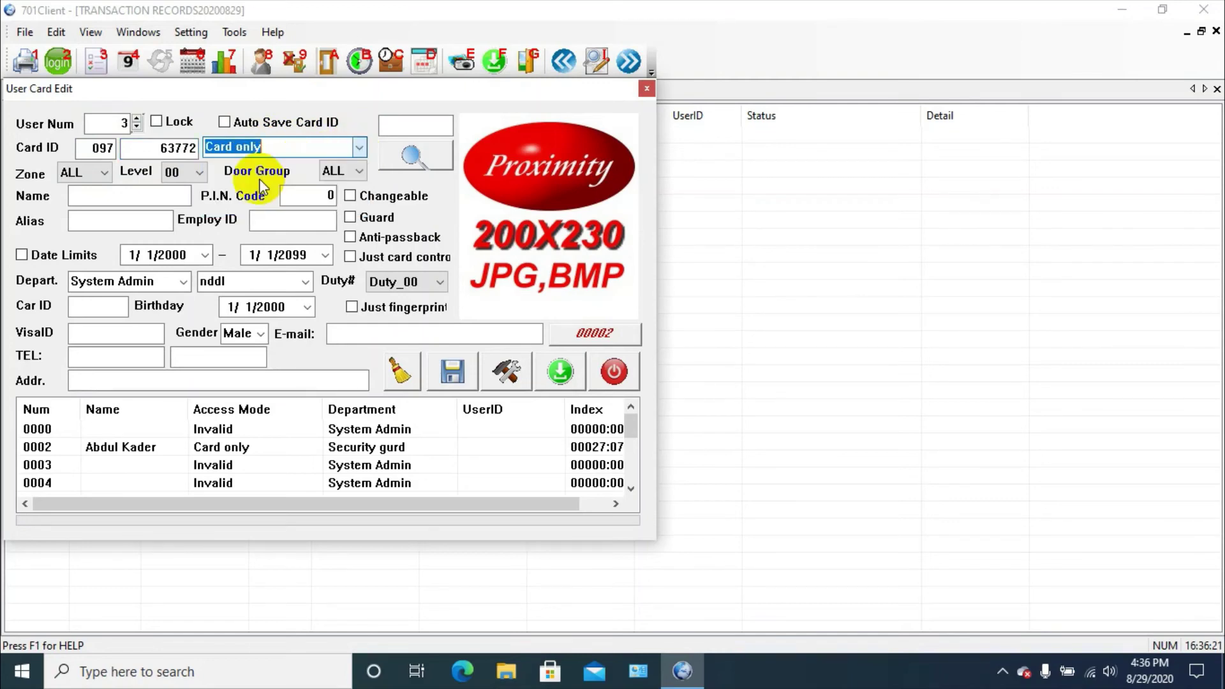
left_click(148, 194)
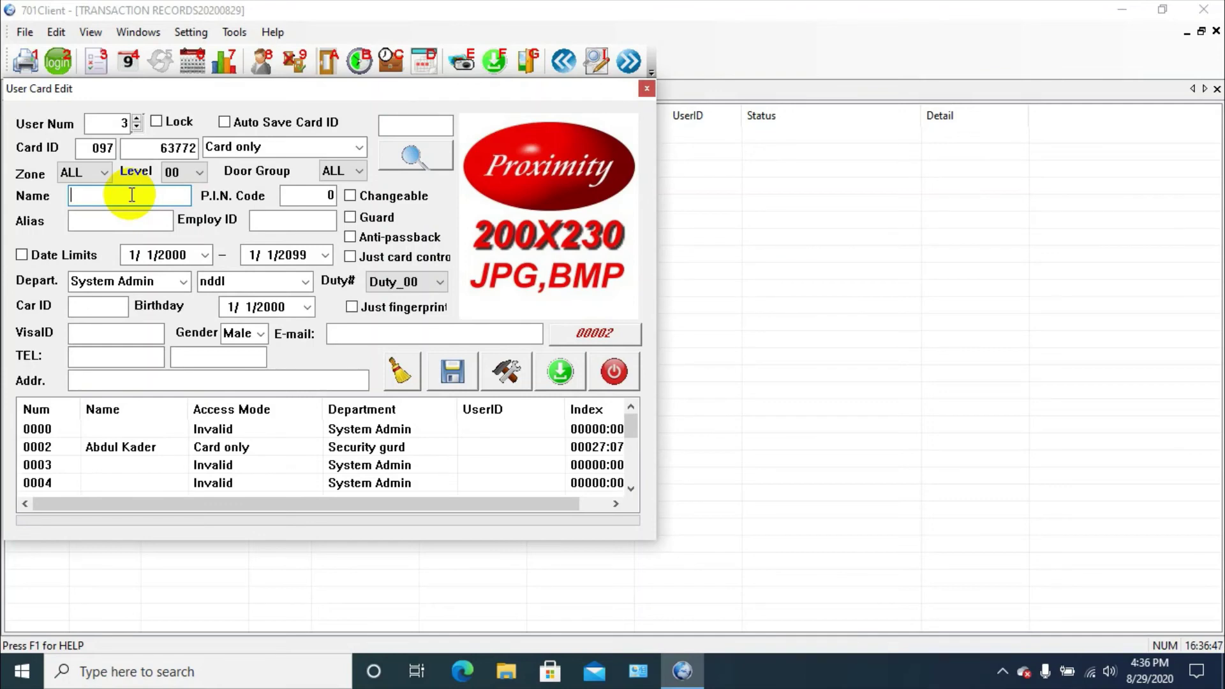
Fill in user 3's name and alias fields
type("Mr Jamal")
left_click(140, 212)
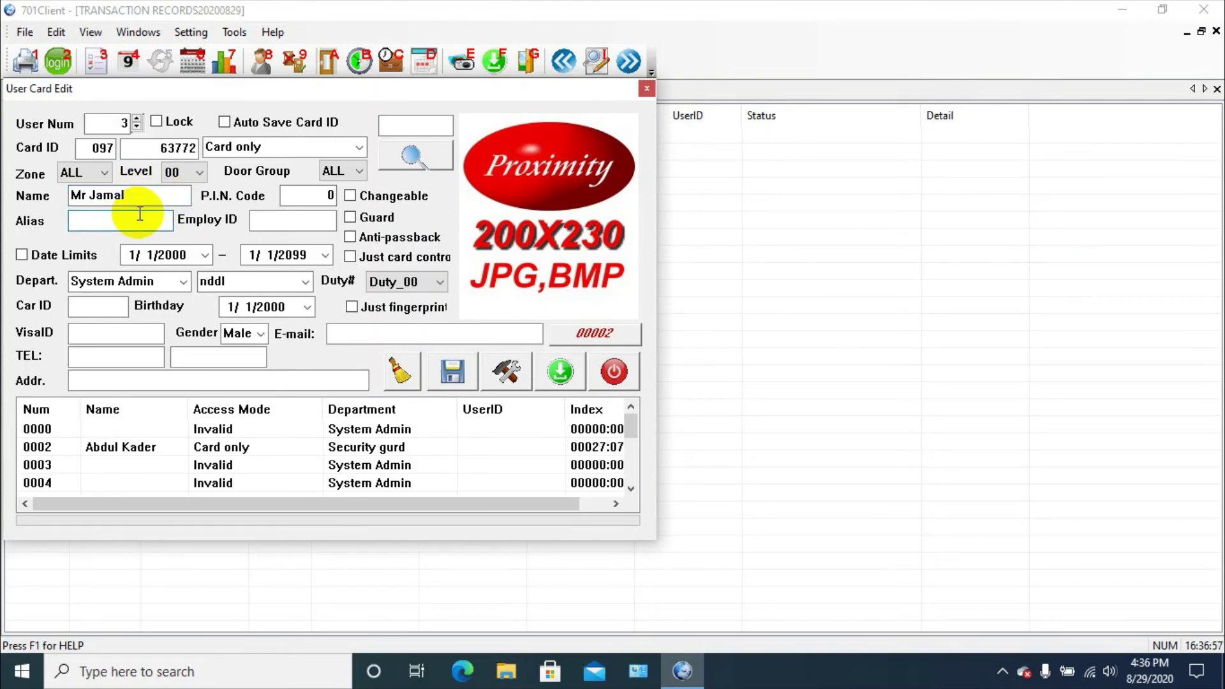
type("jamal")
left_click(183, 283)
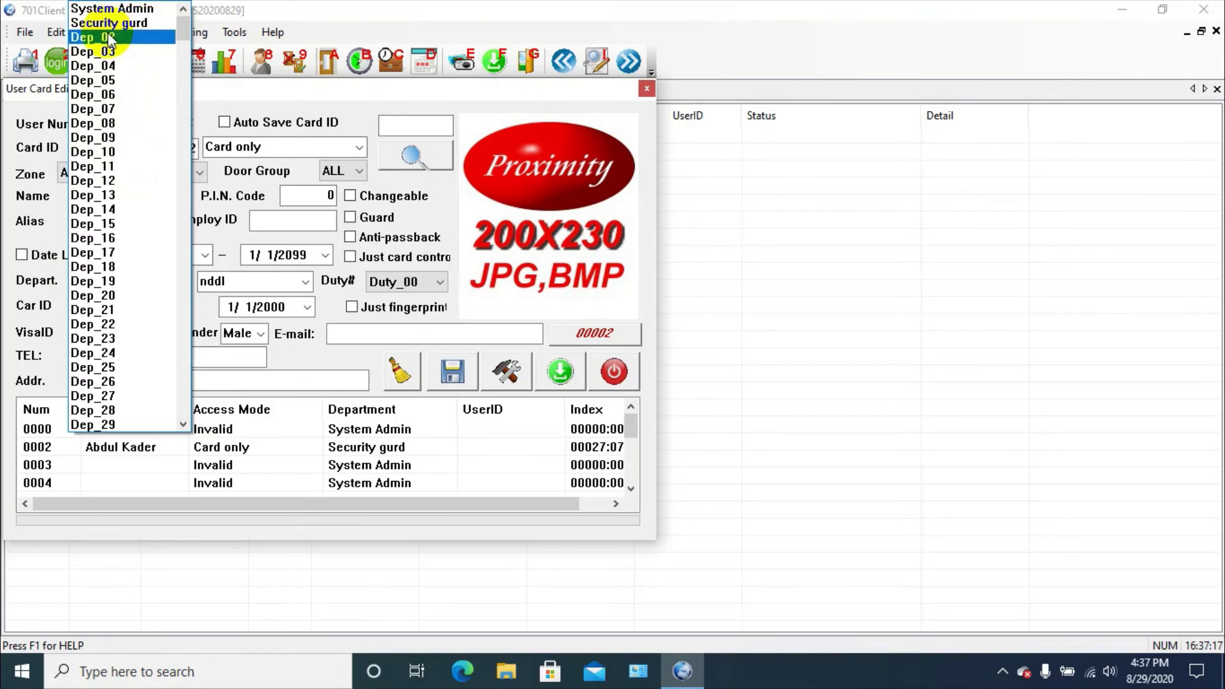
Set user 3's department to It office, leaving the secondary department as nddl
left_click(125, 38)
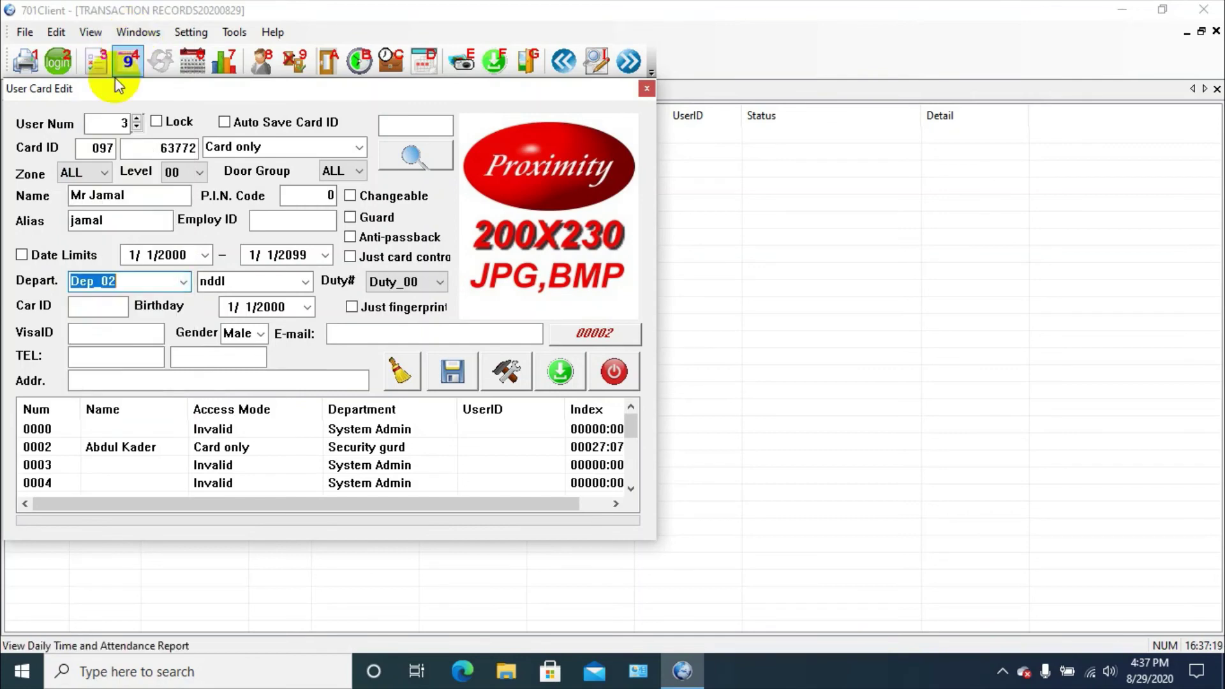
left_click(136, 281)
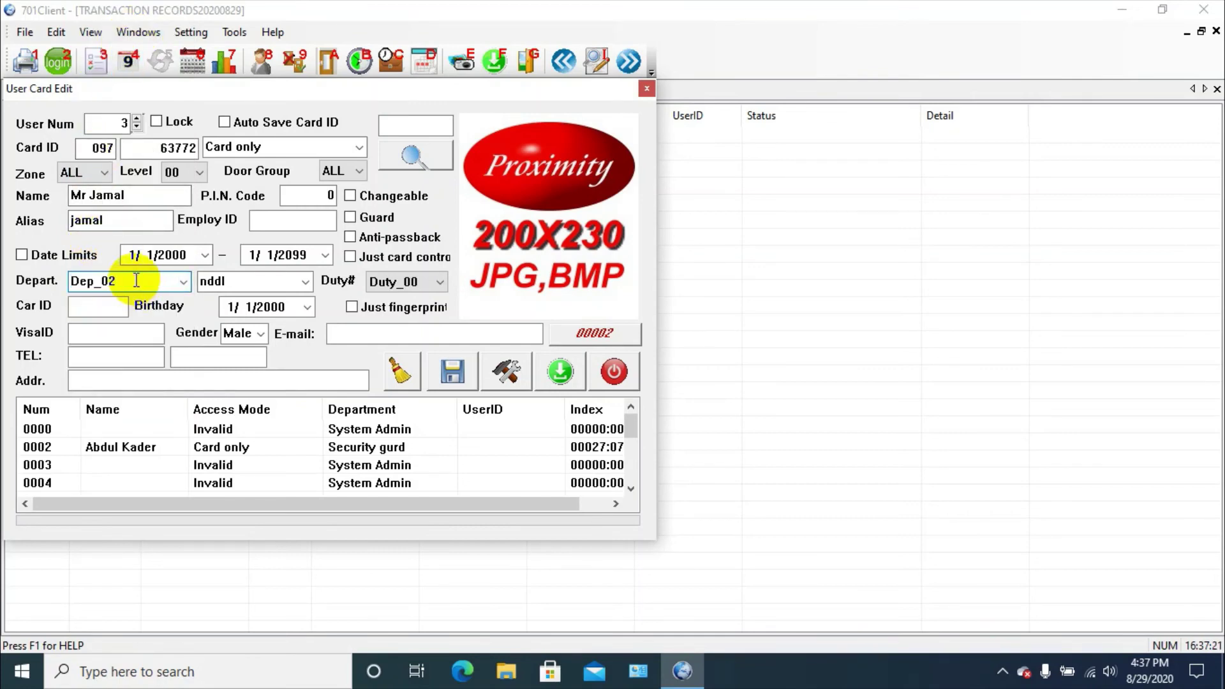
key("BackSpace")
key("BackSpace")
key("BackSpace")
key("BackSpace")
key("BackSpace")
key("BackSpace")
type("Office")
key("BackSpace")
key("BackSpace")
key("BackSpace")
key("BackSpace")
key("BackSpace")
key("BackSpace")
type("It office")
left_click(274, 306)
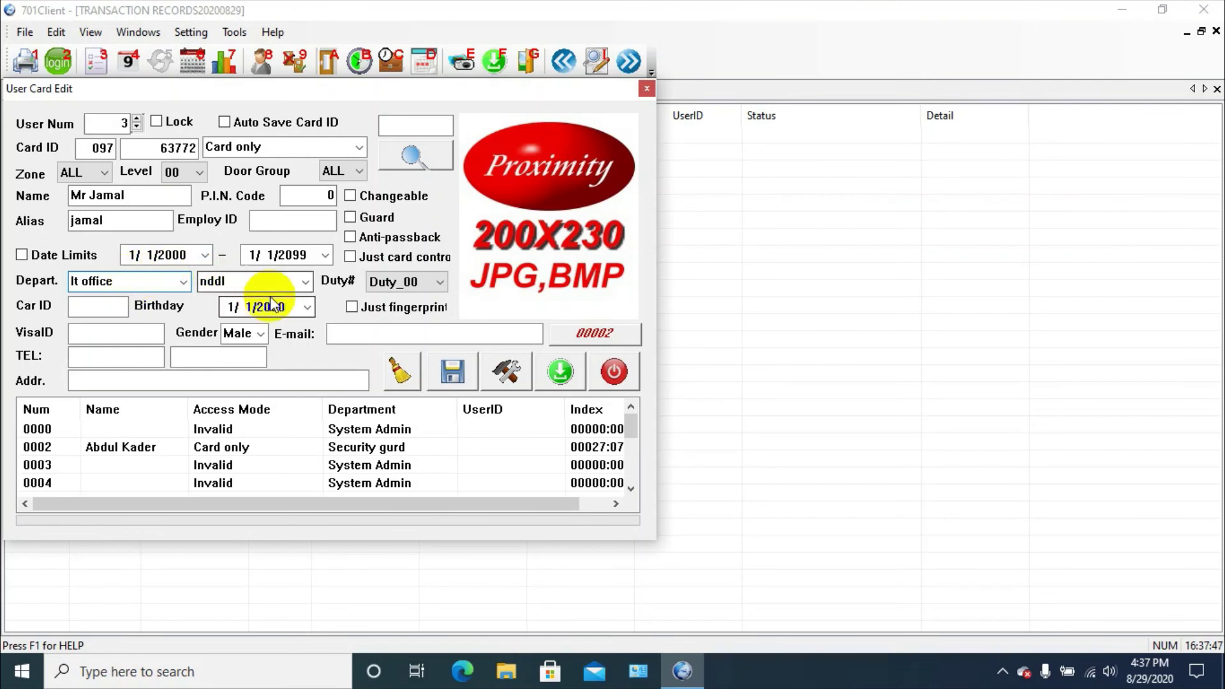
left_click(312, 284)
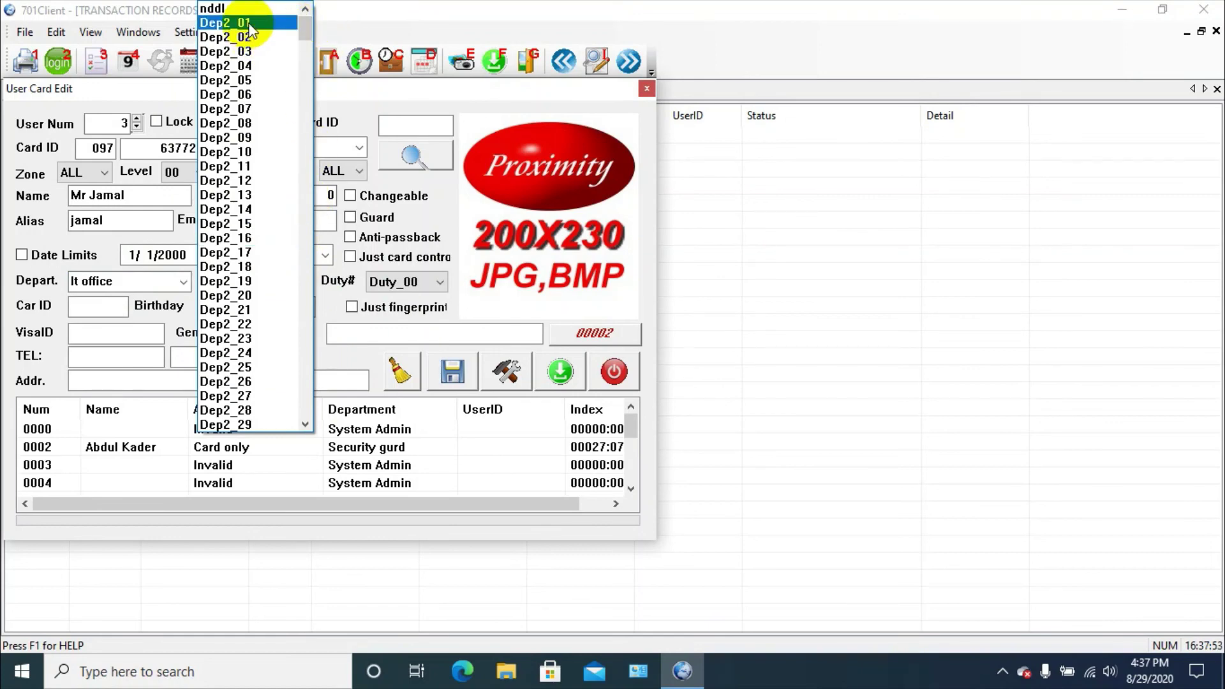
left_click(336, 18)
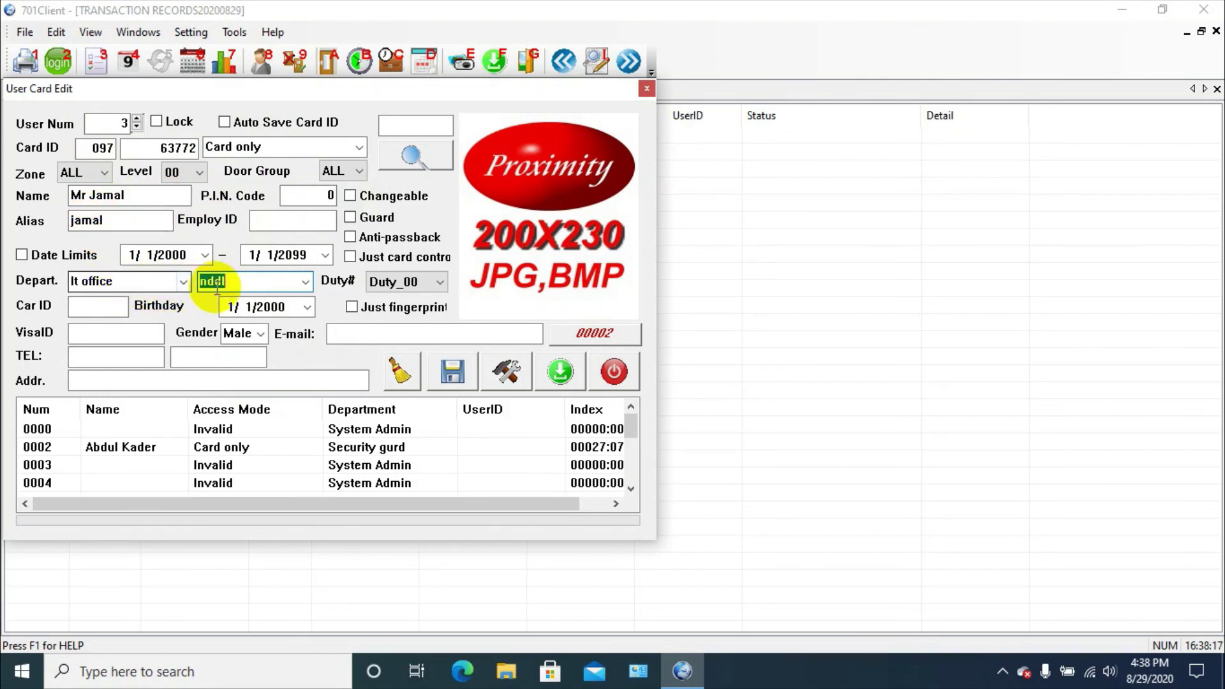
Save the user 3 card record, then upload the card to the controller
left_click(259, 283)
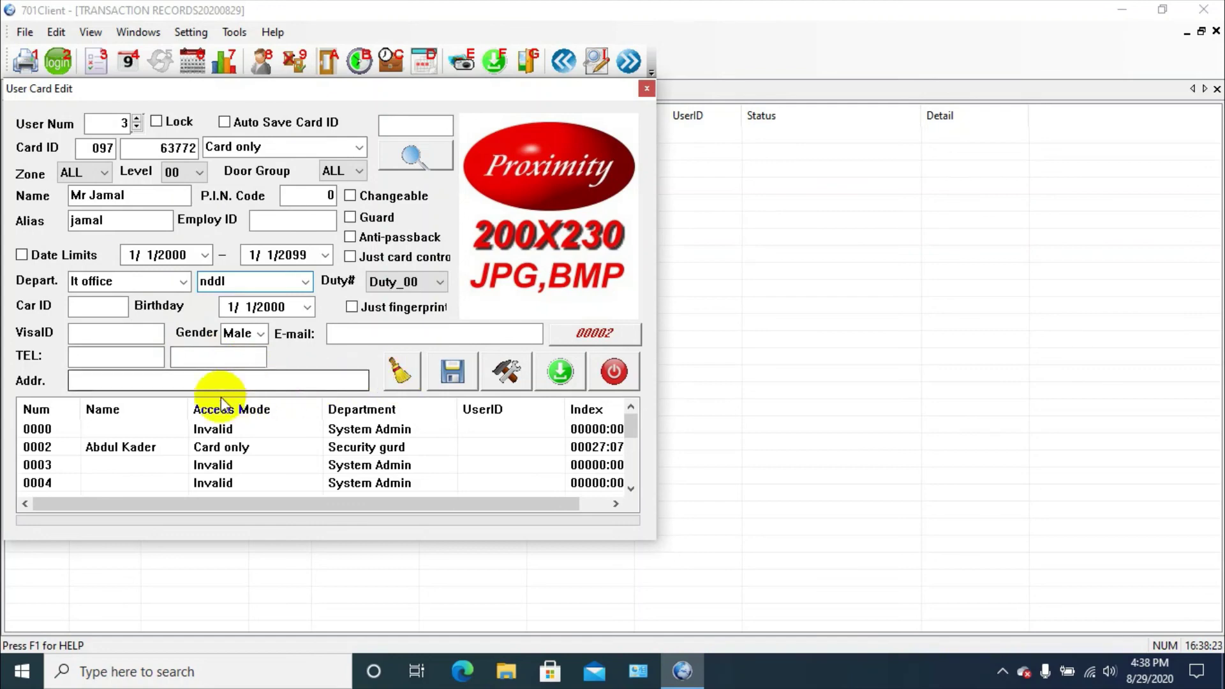
left_click(444, 380)
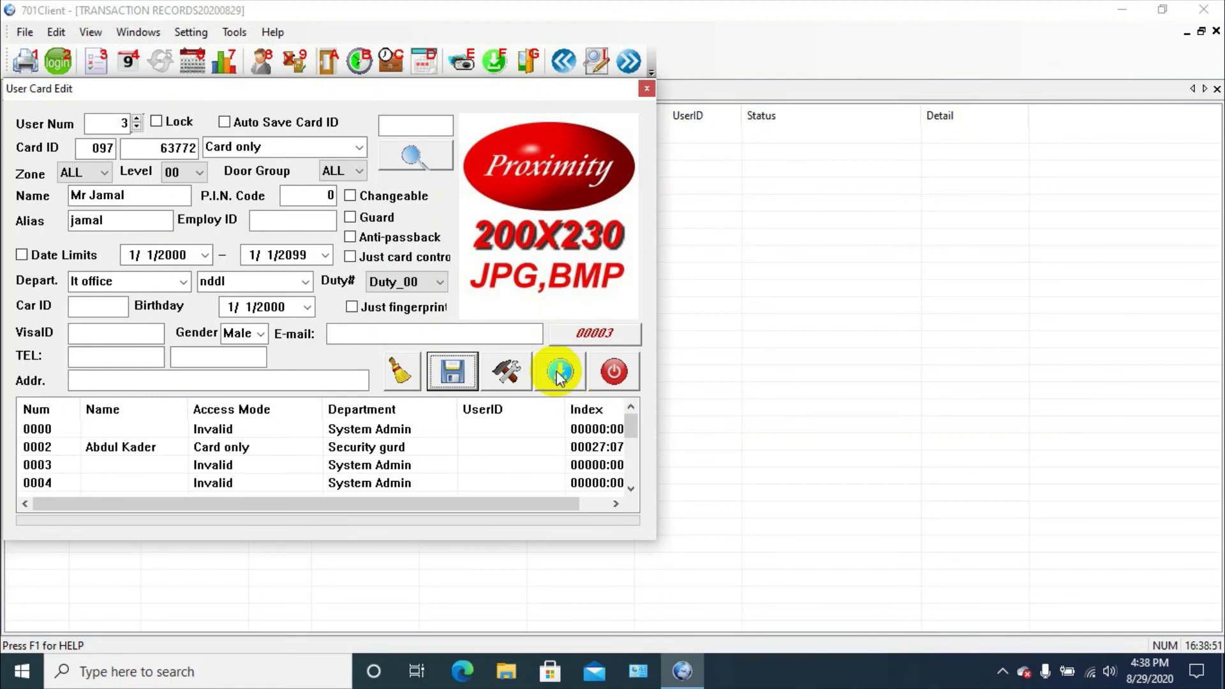
left_click(559, 376)
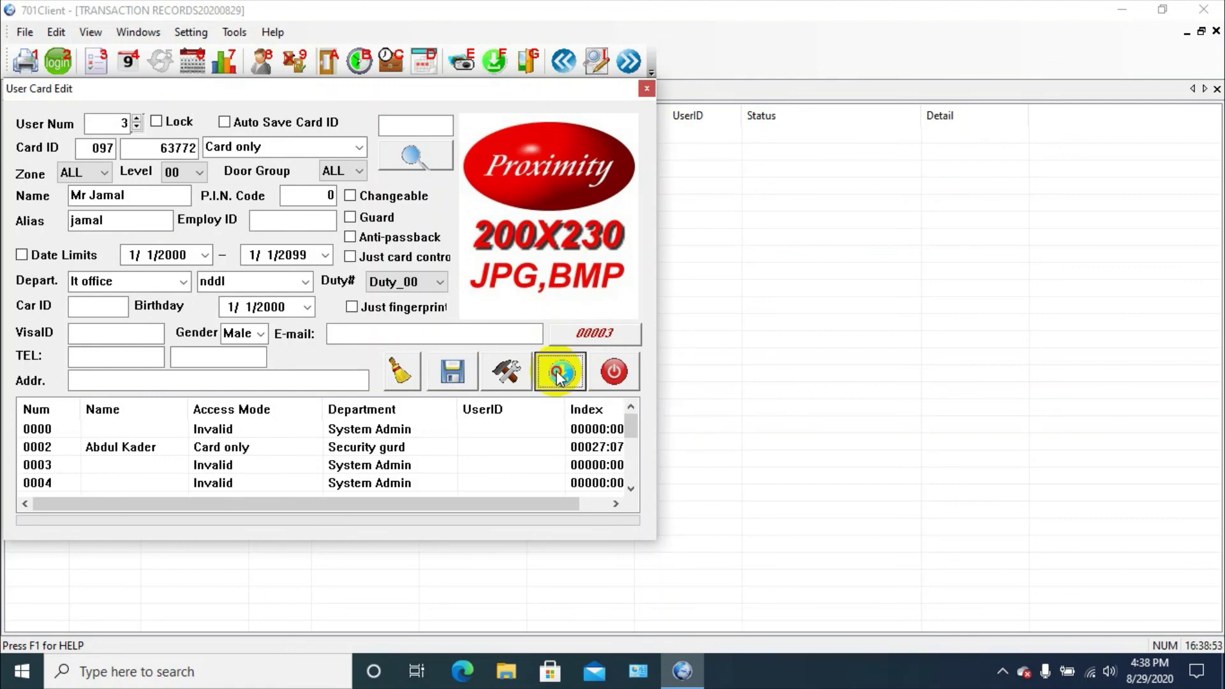